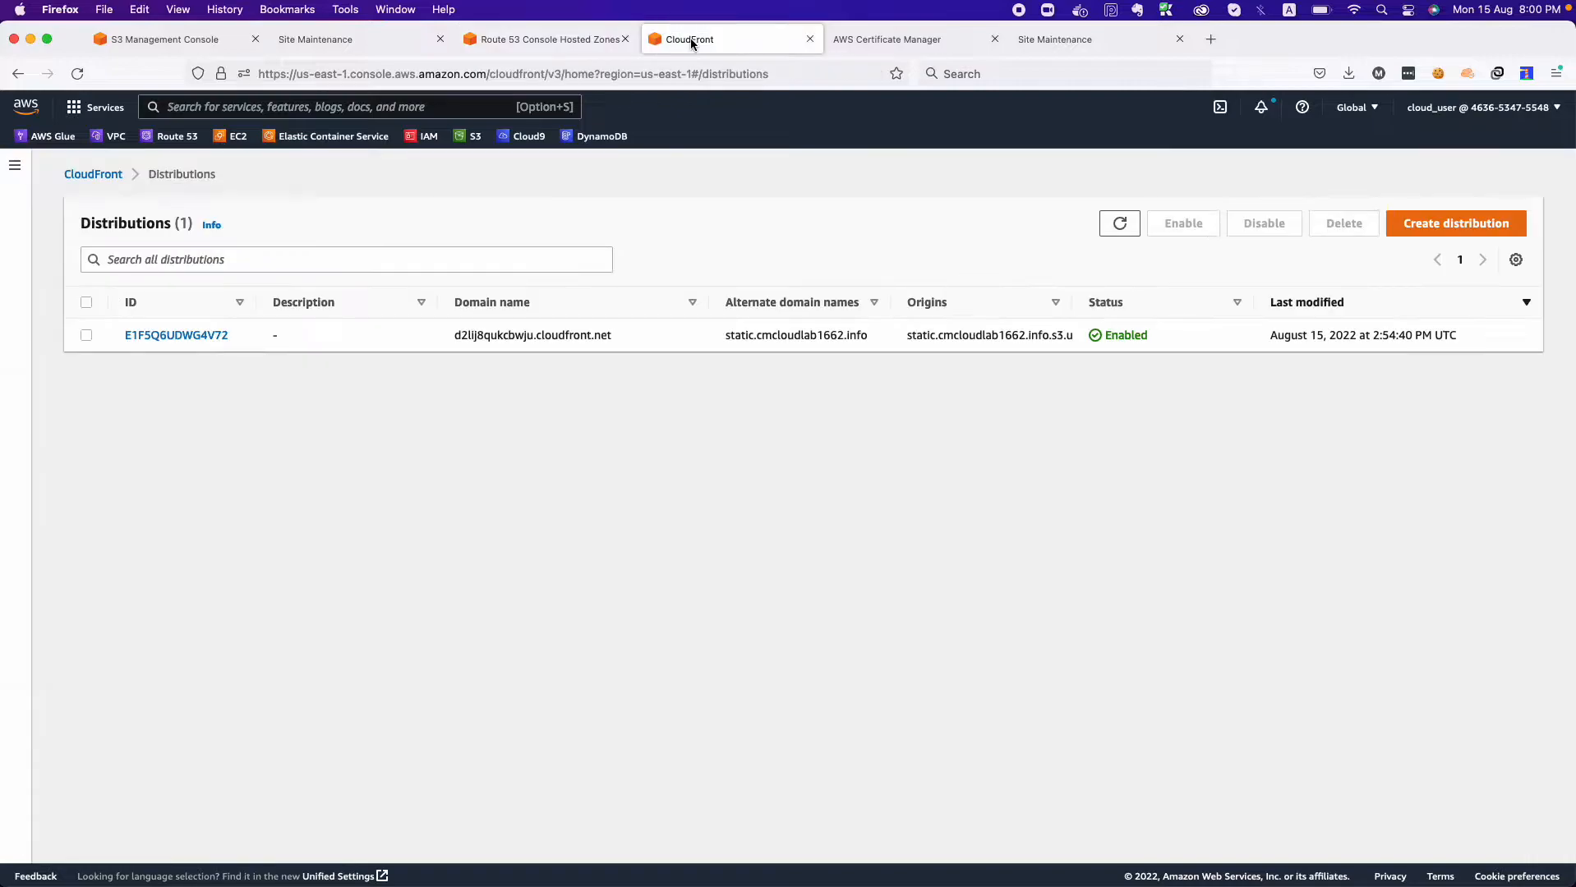
Start creating a new distribution with the S3 bucket static.cmcloudlab1662.info as its origin domain.
click(1434, 224)
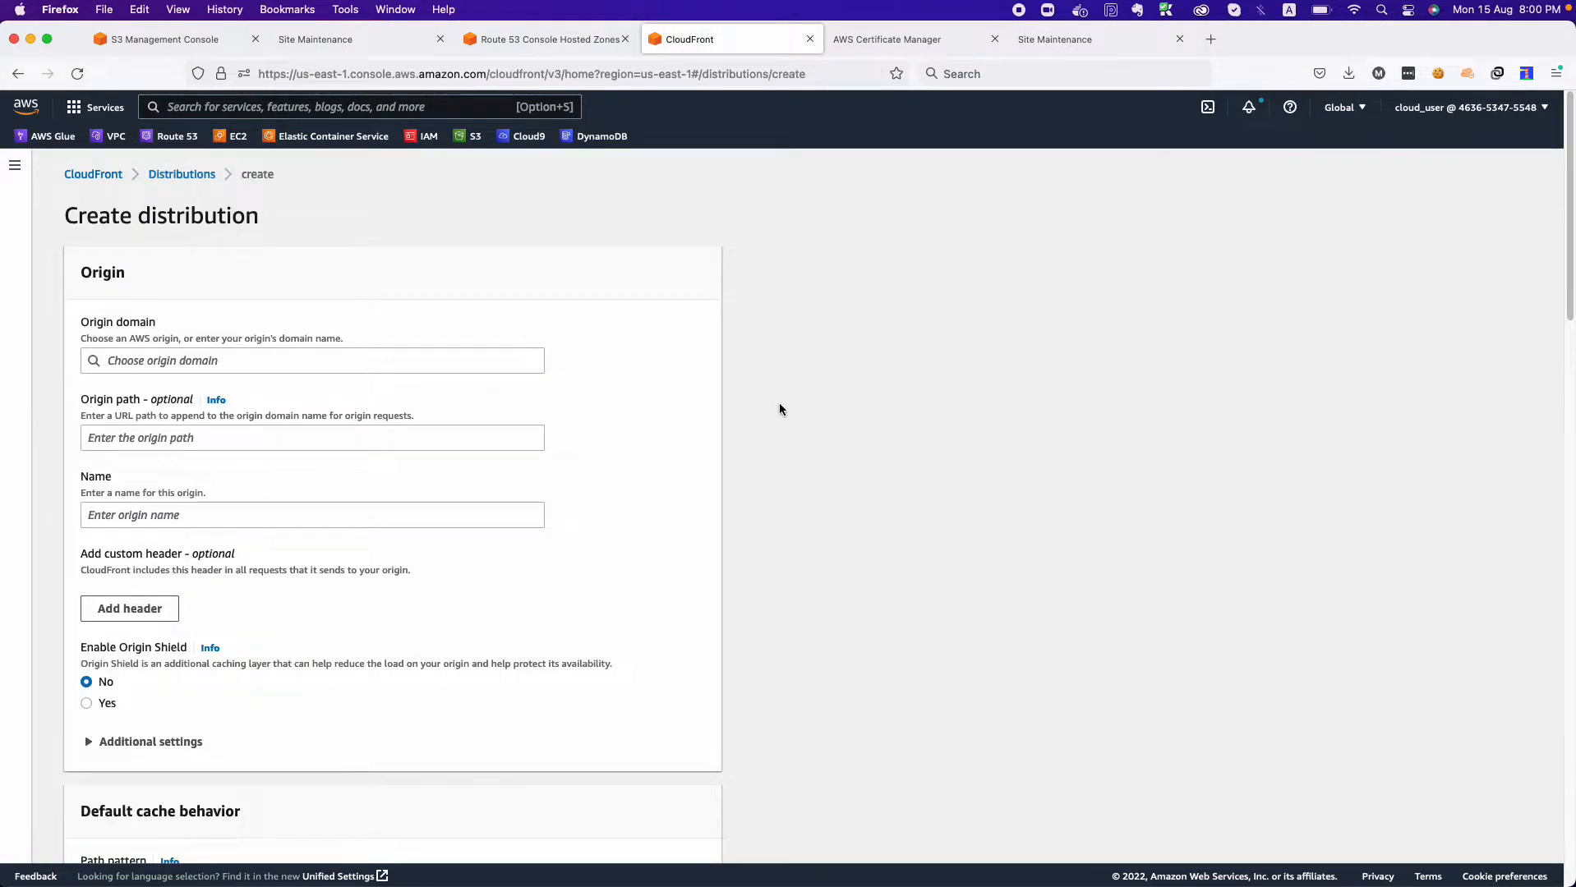
click(444, 361)
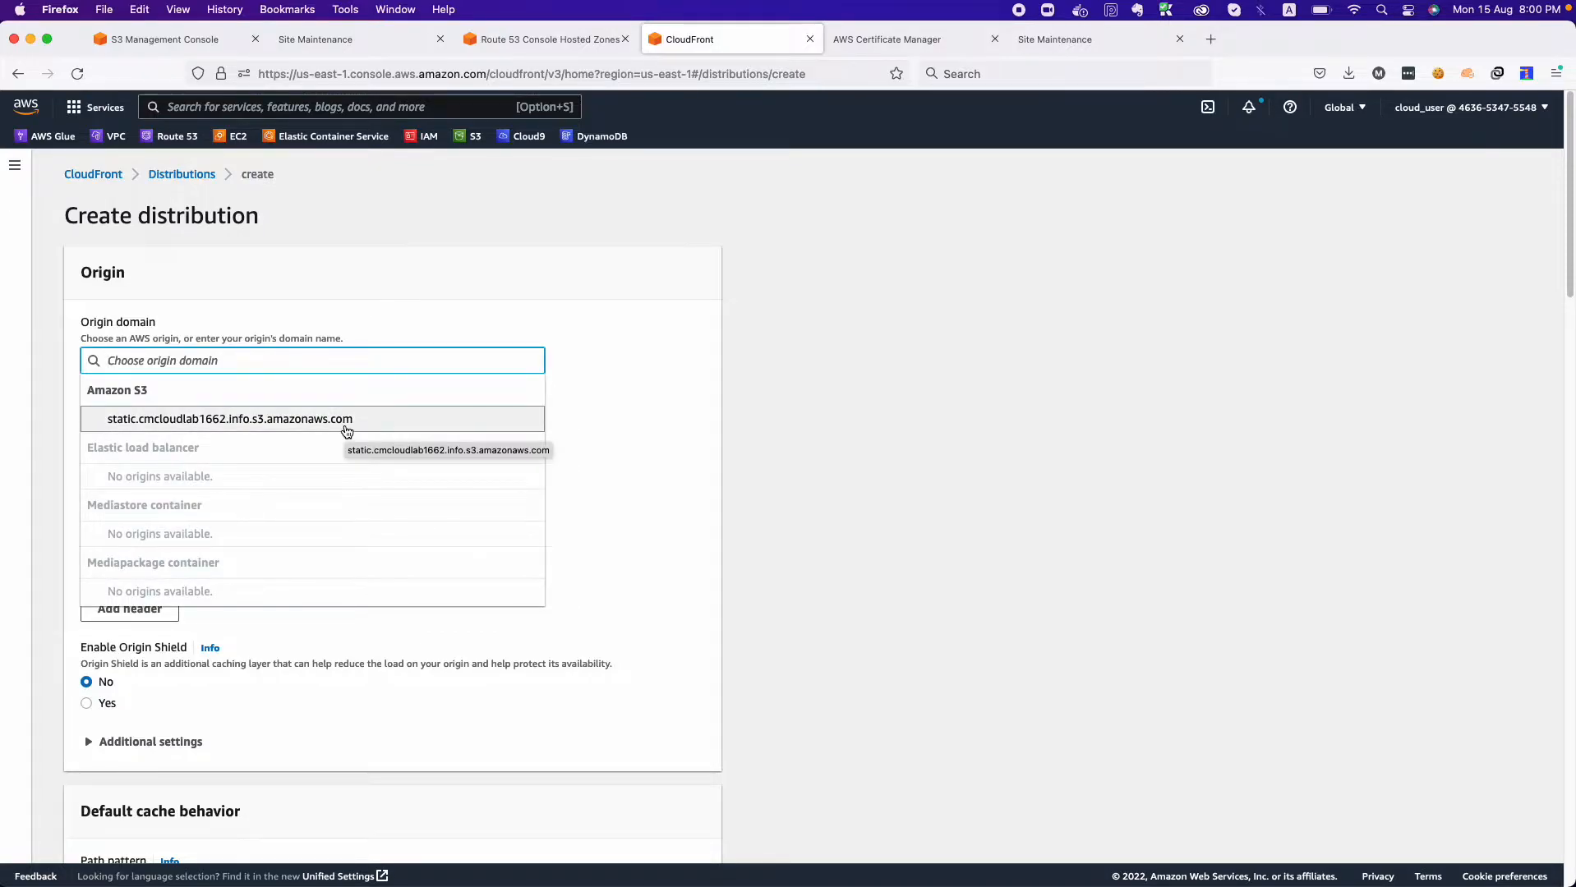
click(186, 420)
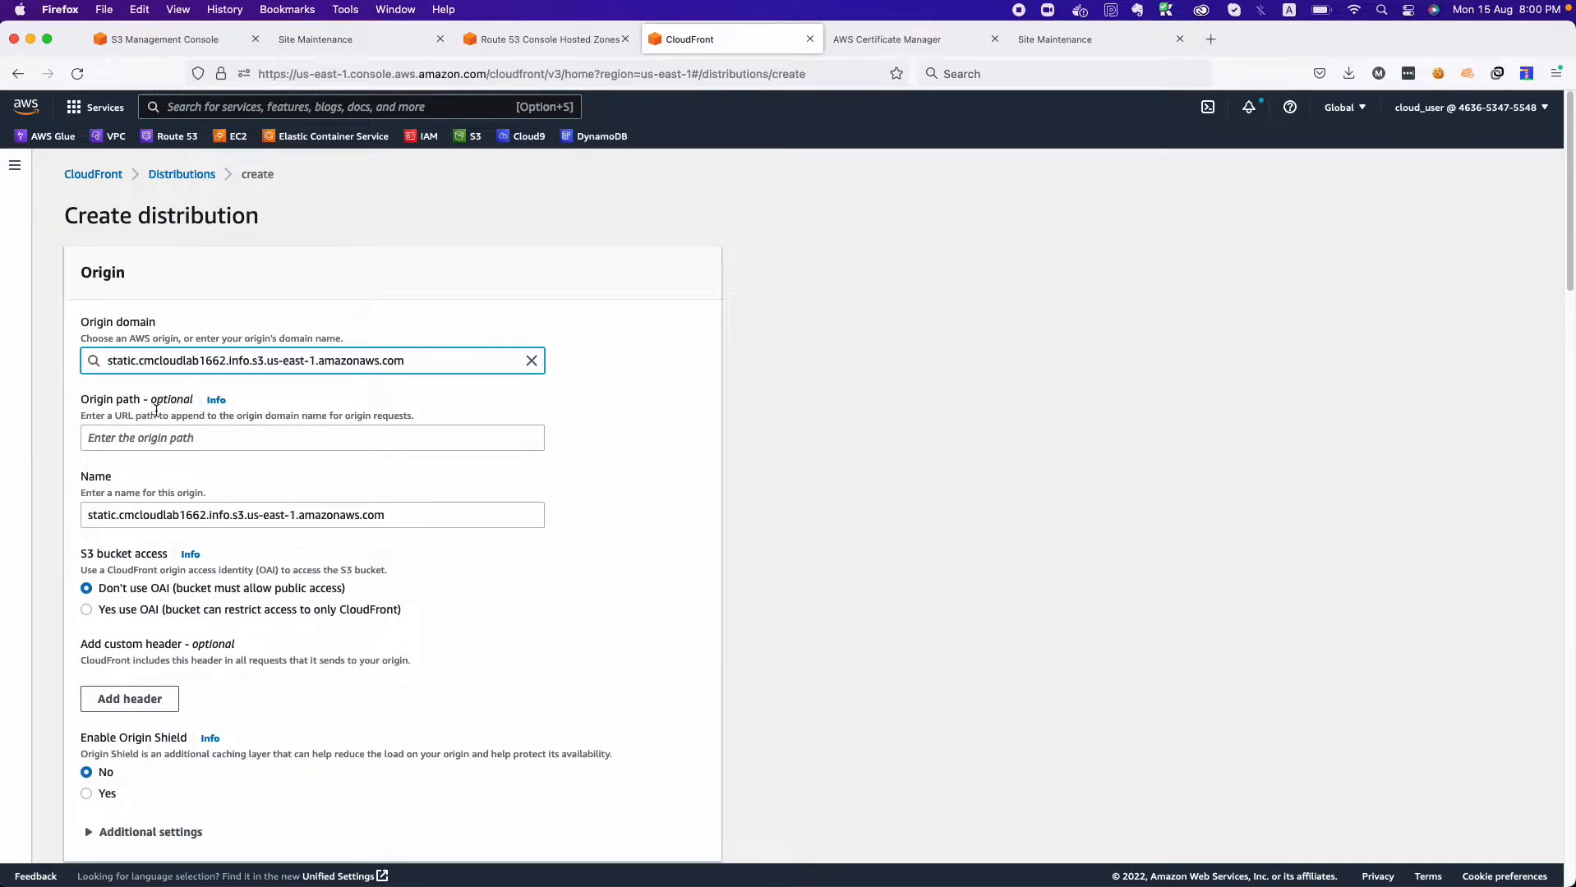
scroll(120, 381, down, 2)
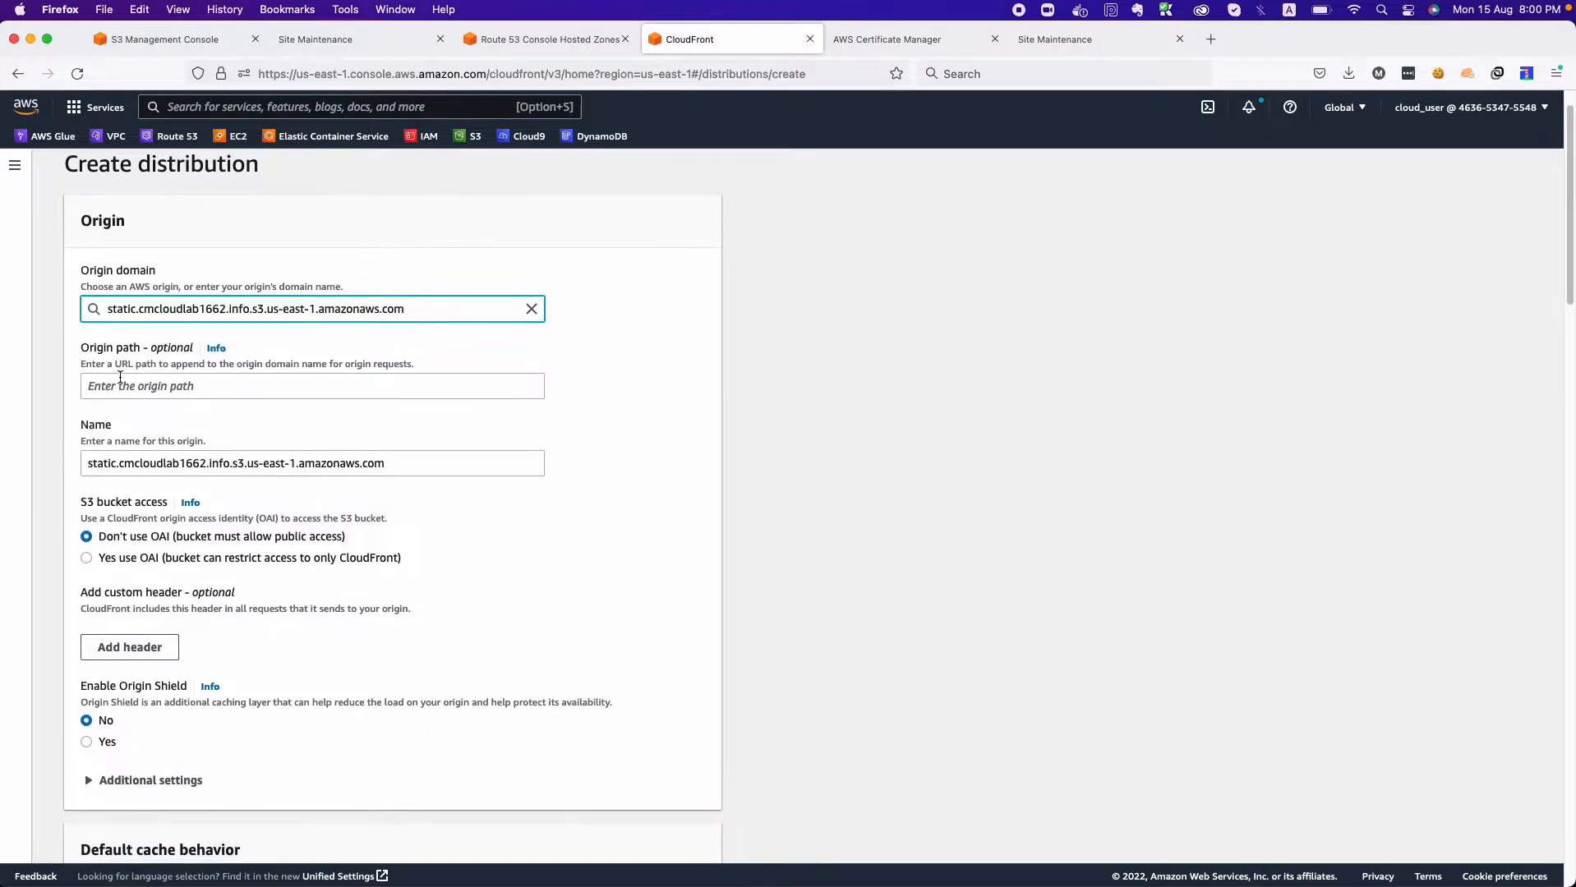
click(120, 377)
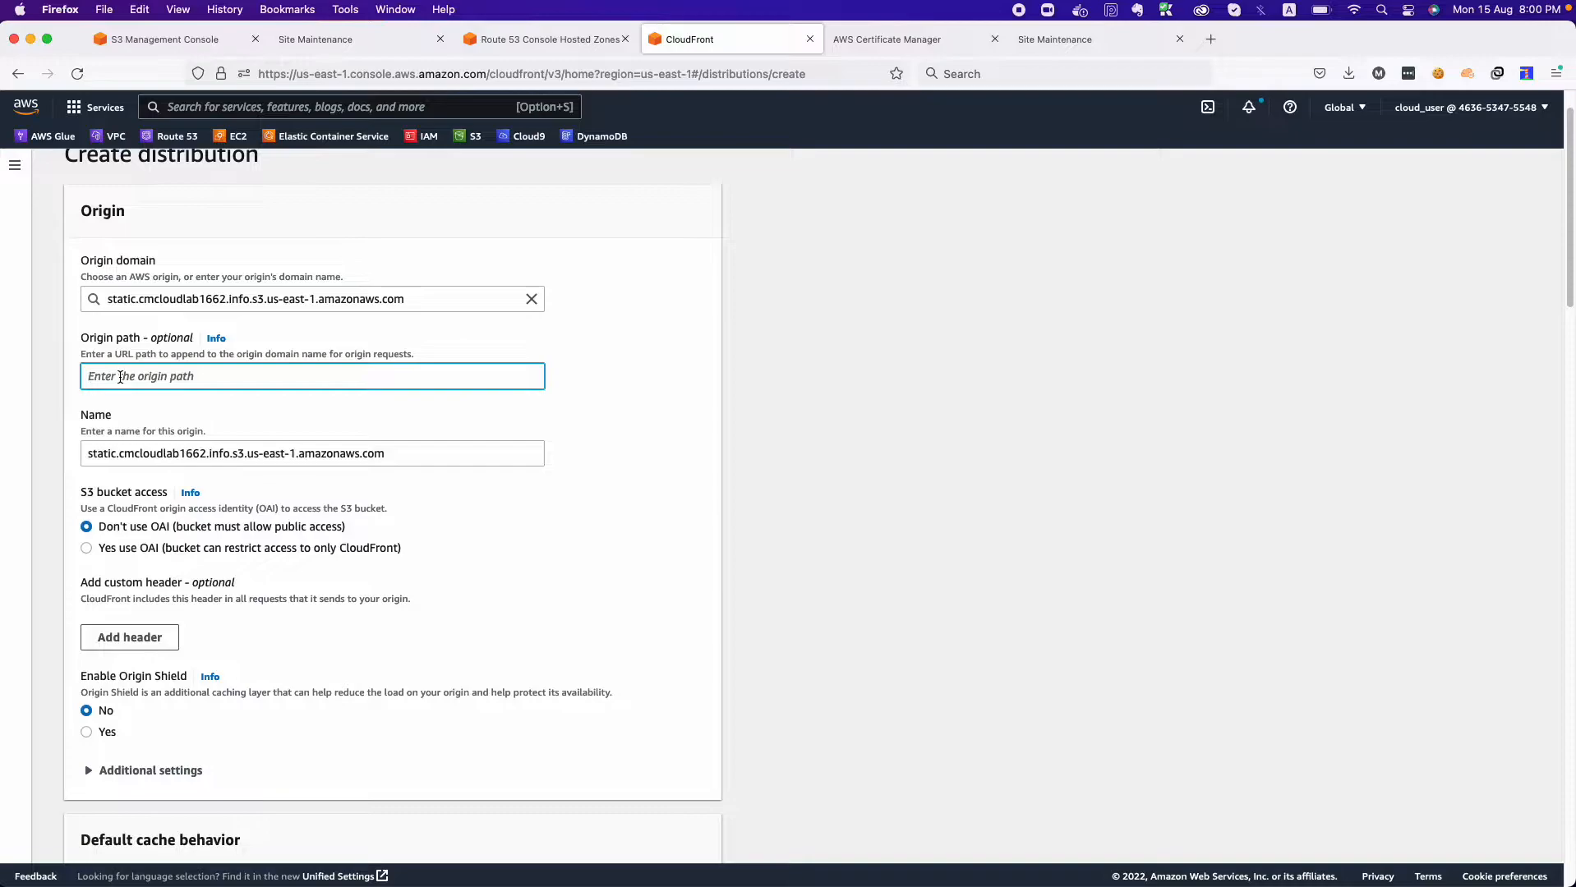
text(/v1)
key(BackSpace)
text(2)
key(BackSpace)
text(v)
key(BackSpace)
key(BackSpace)
key(BackSpace)
scroll(282, 524, down, 4)
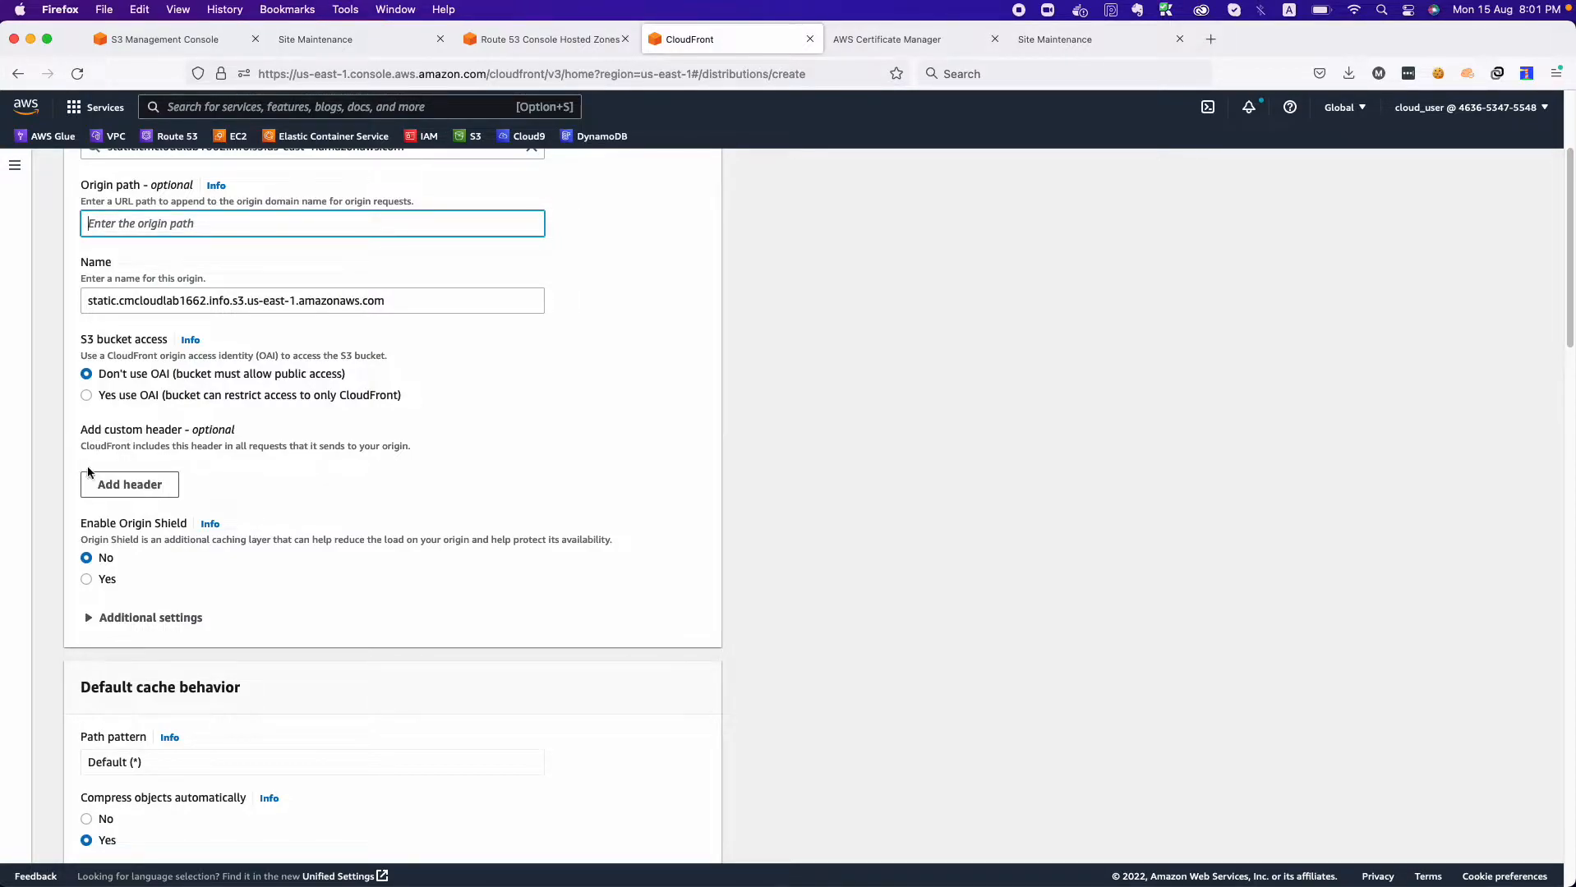
click(128, 487)
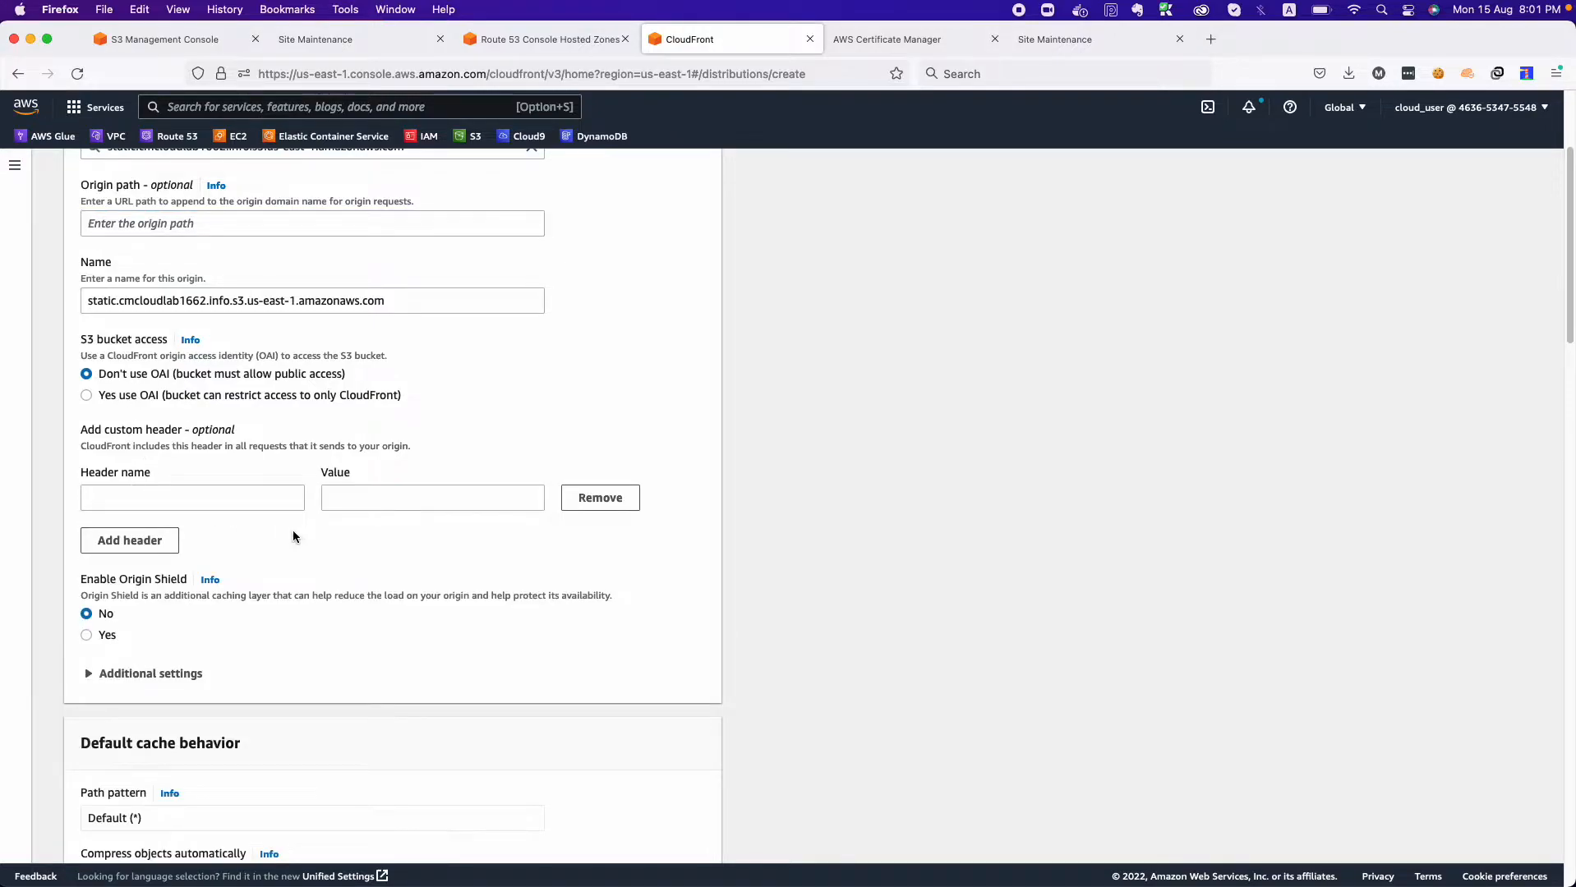
click(579, 503)
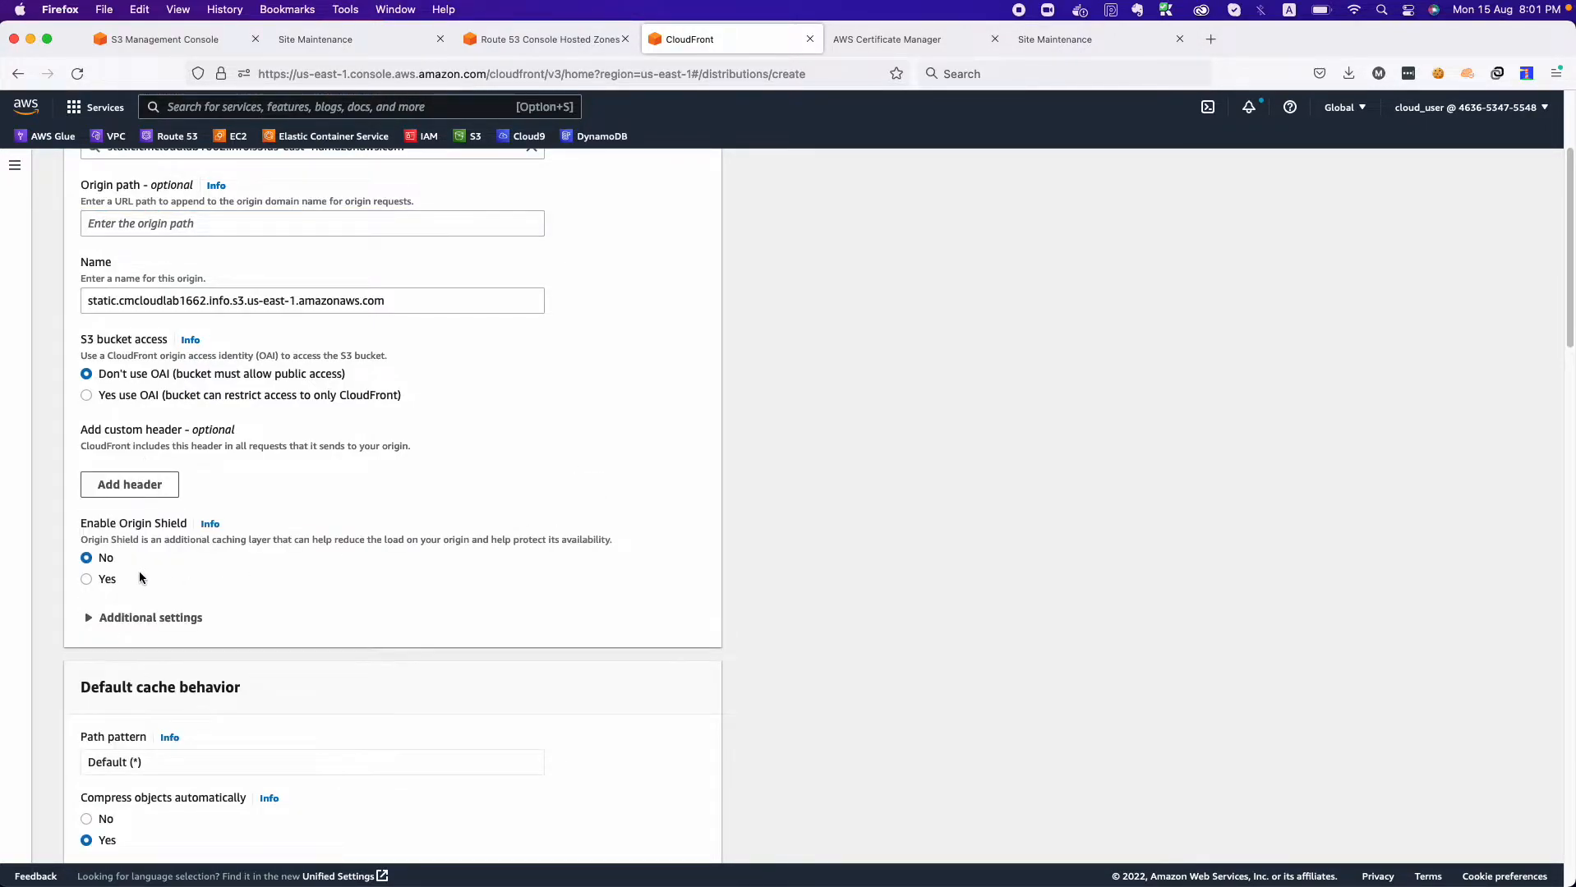
Set the viewer protocol policy to Redirect HTTP to HTTPS, allow GET, HEAD, OPTIONS, PUT, POST, PATCH, DELETE, and cache OPTIONS.
scroll(140, 569, down, 3)
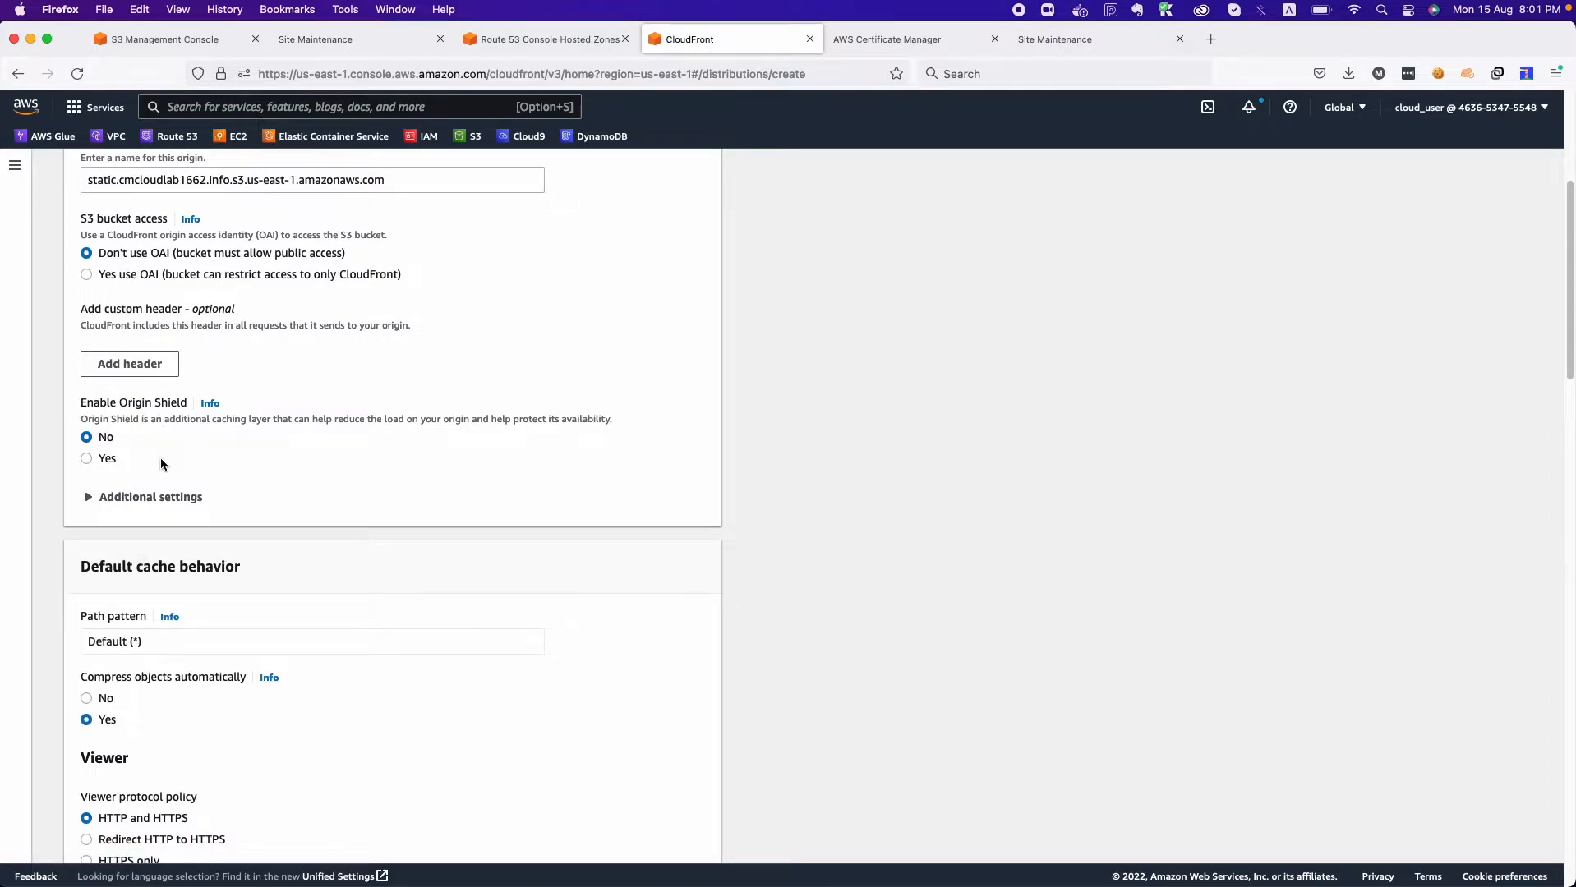
scroll(160, 465, down, 3)
scroll(162, 464, up, 2)
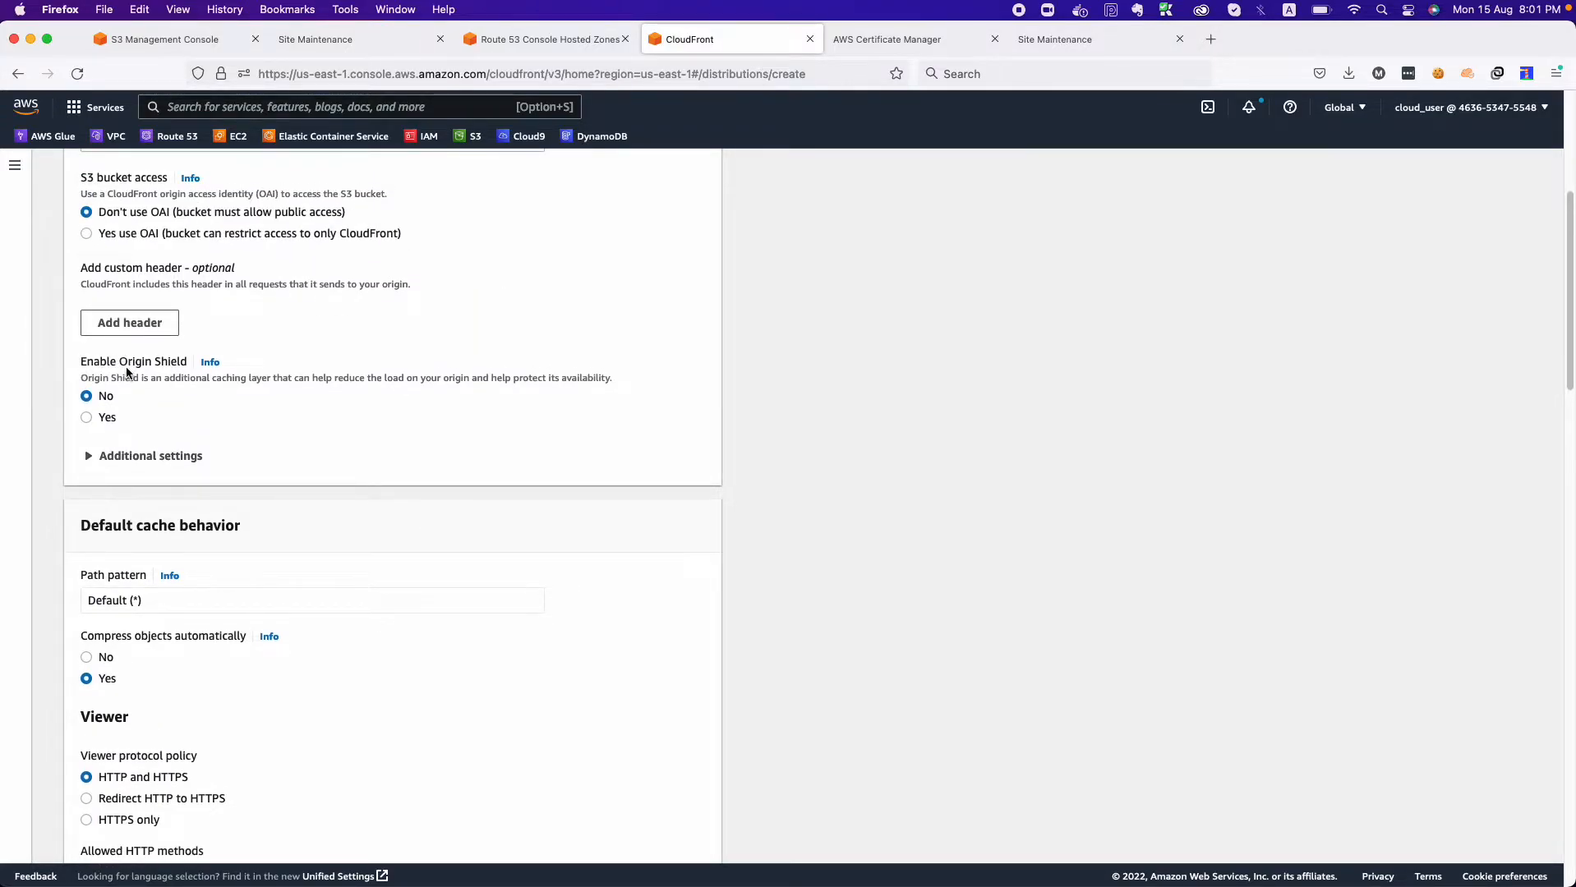
scroll(159, 555, down, 3)
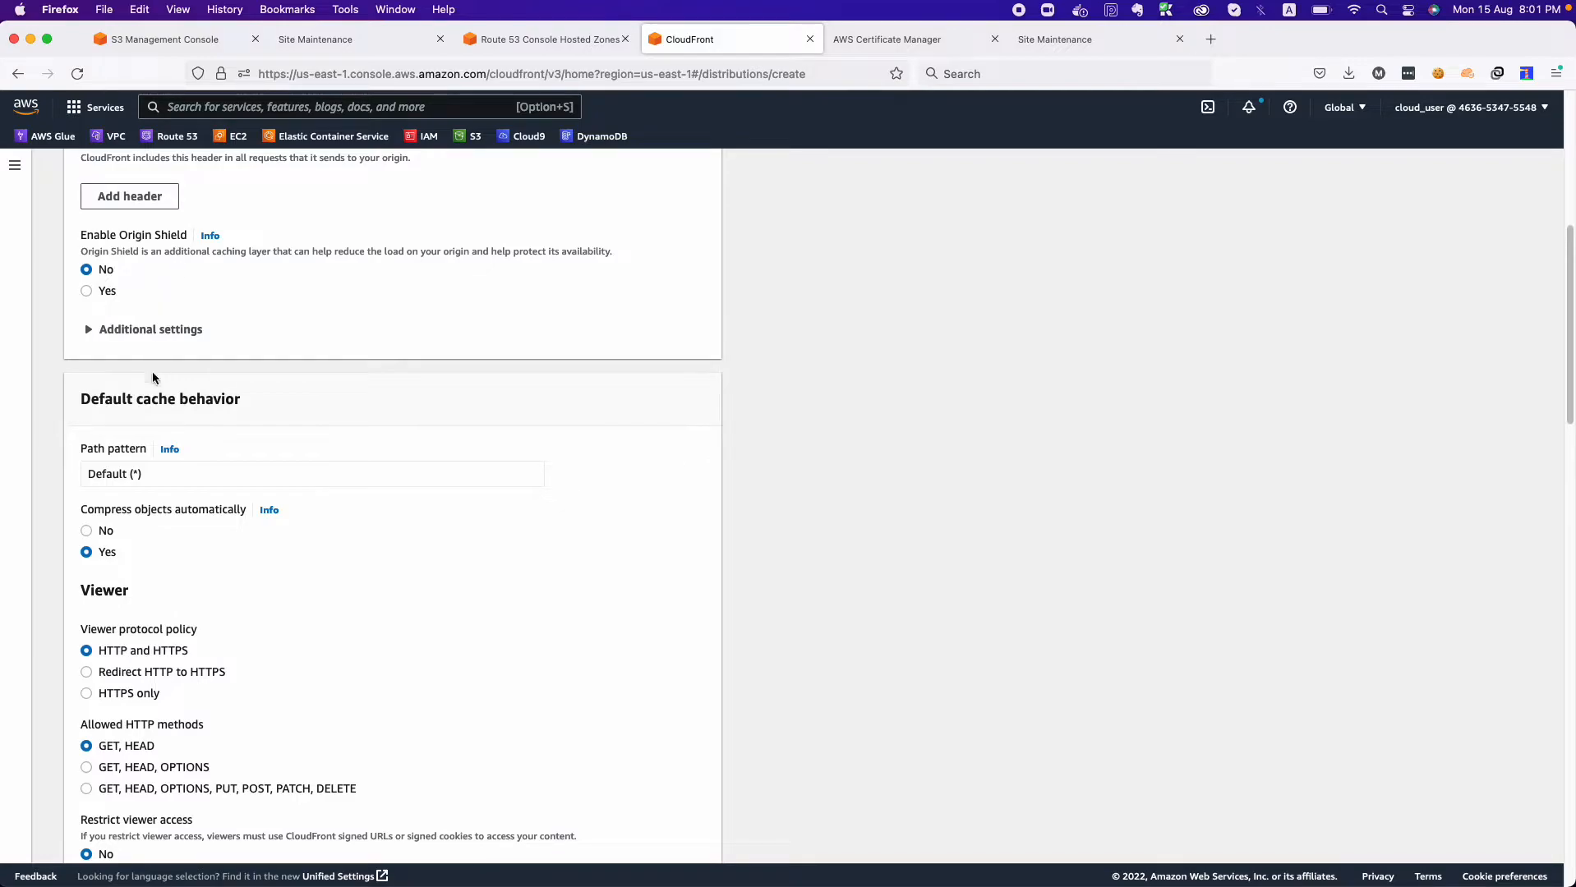
scroll(152, 444, down, 2)
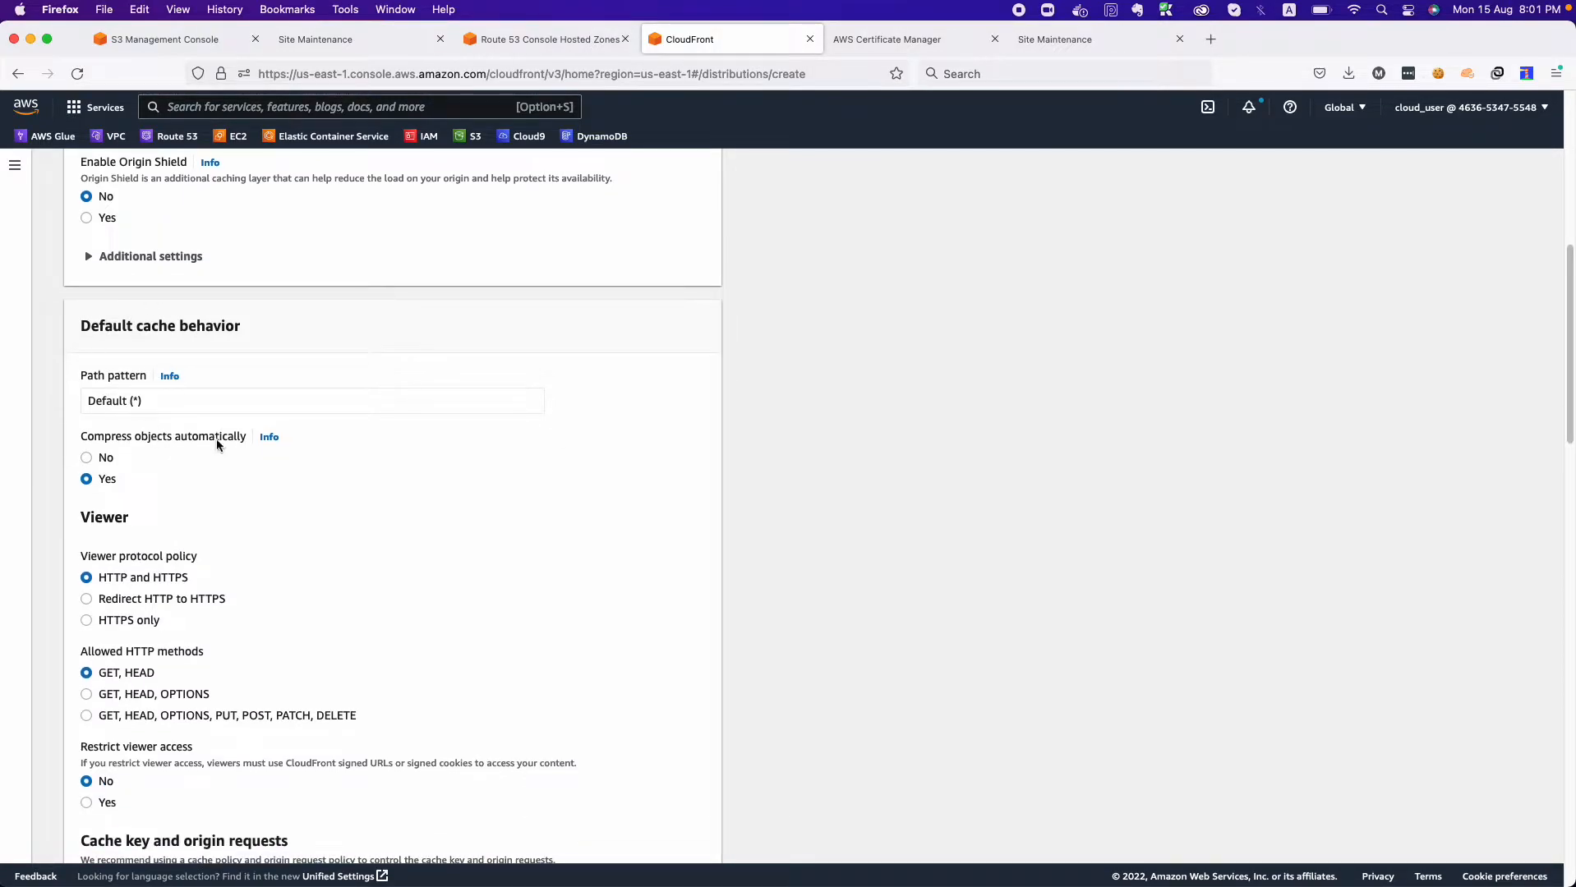
click(141, 401)
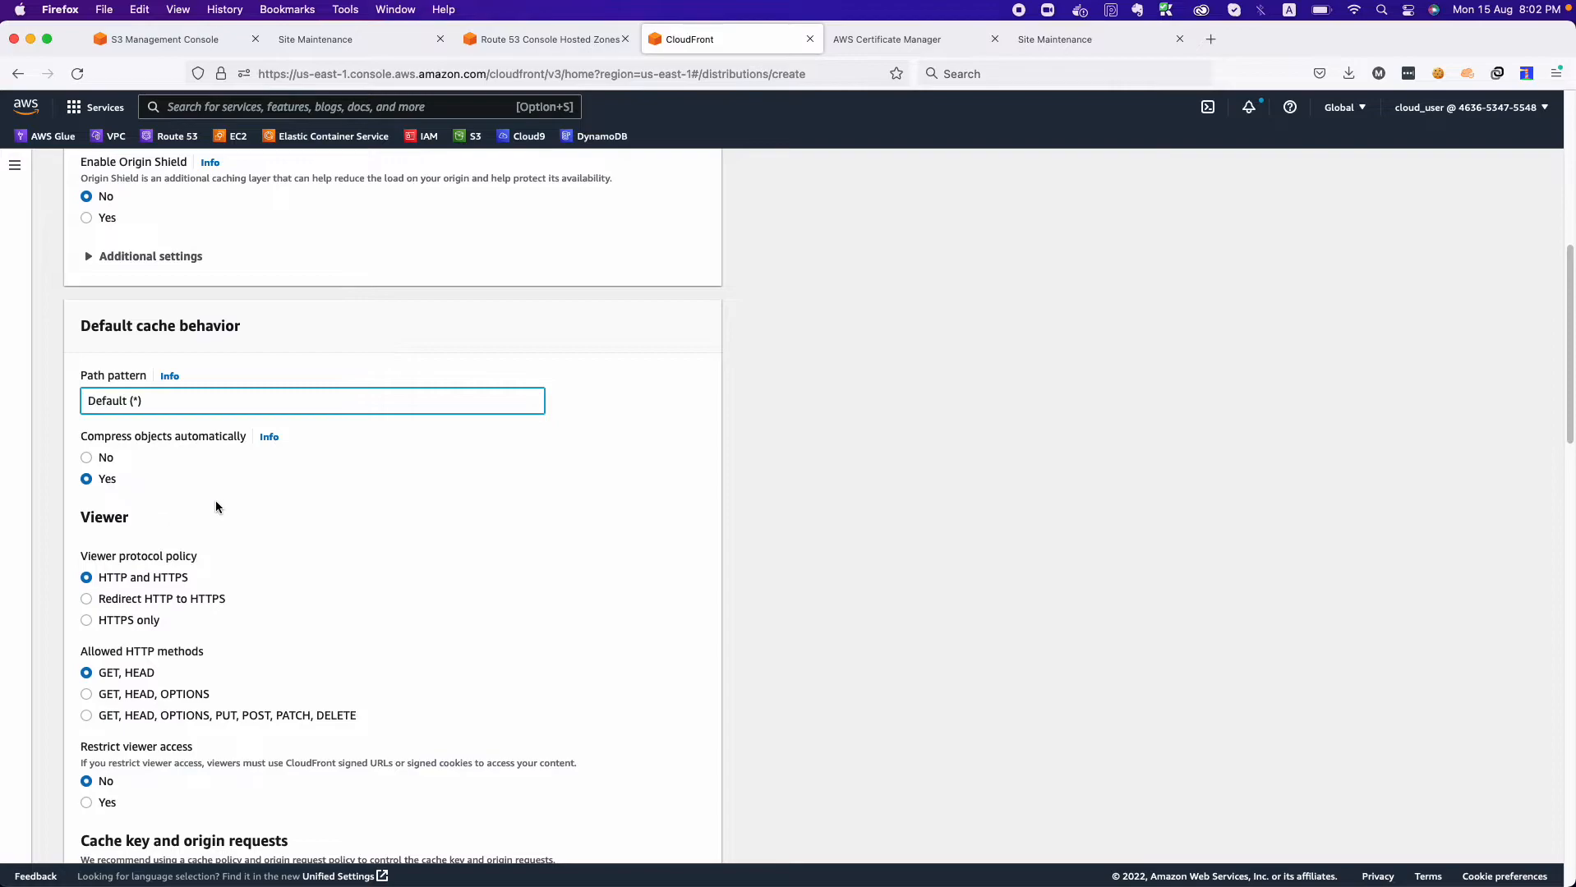
scroll(215, 500, down, 2)
scroll(216, 499, down, 3)
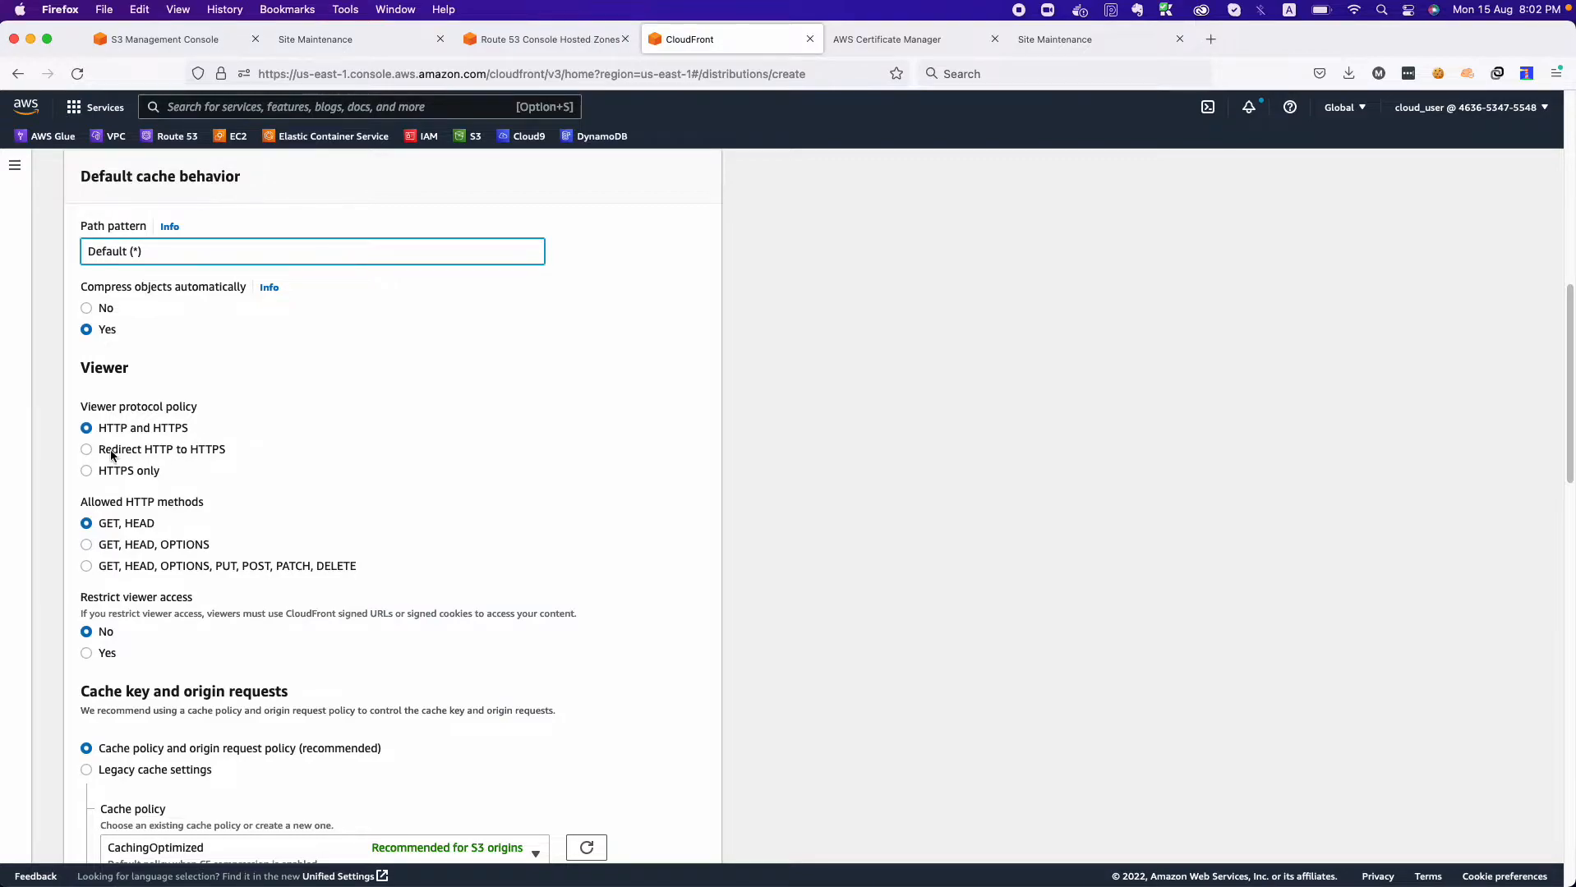
click(88, 450)
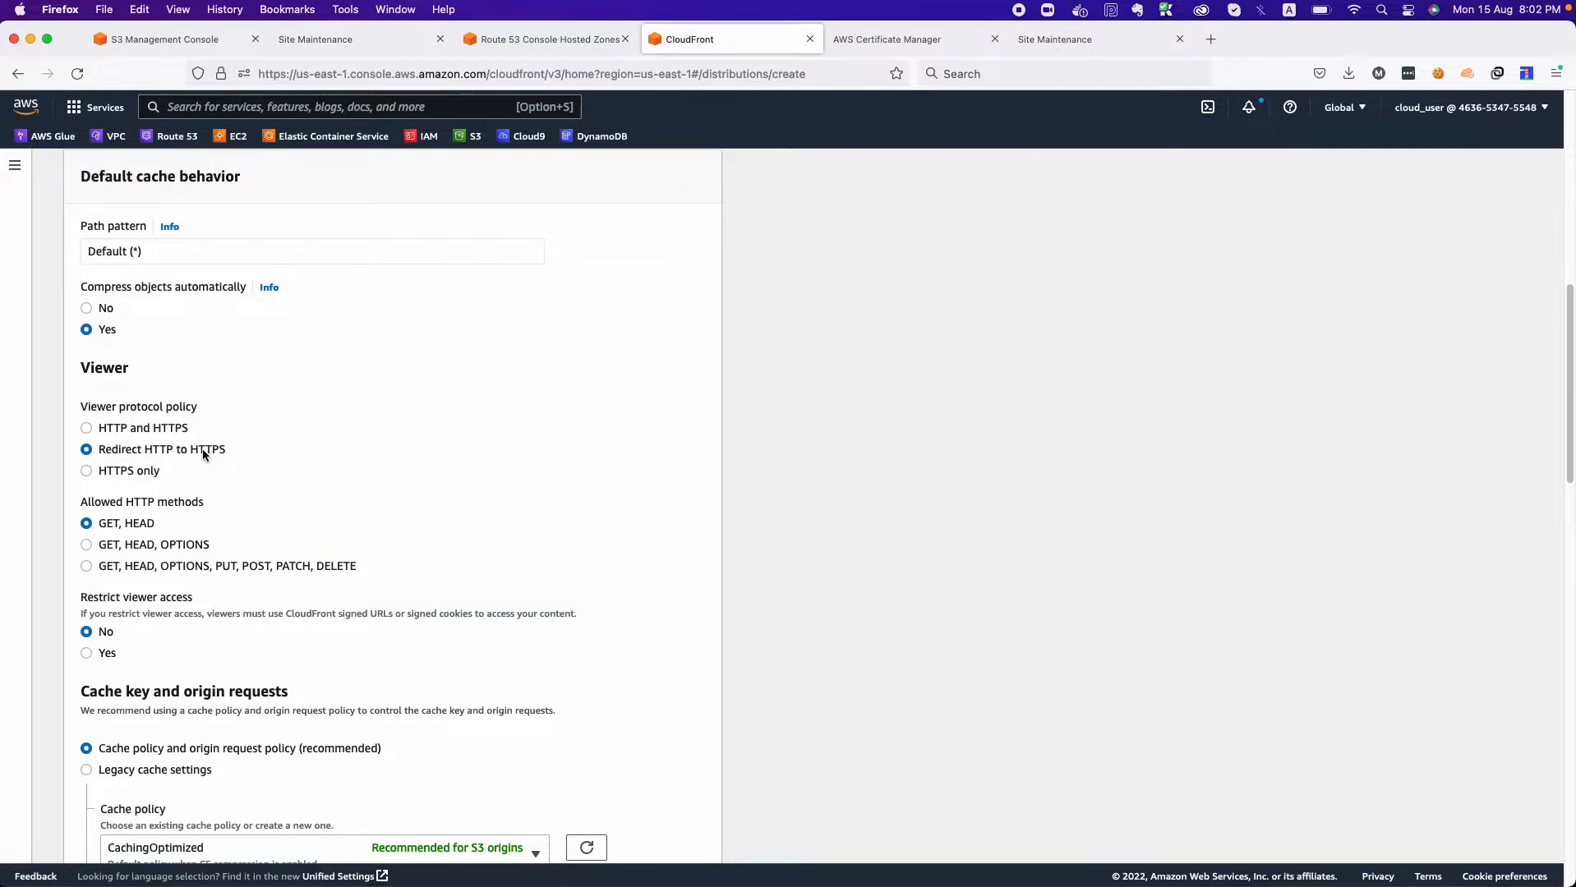
click(174, 566)
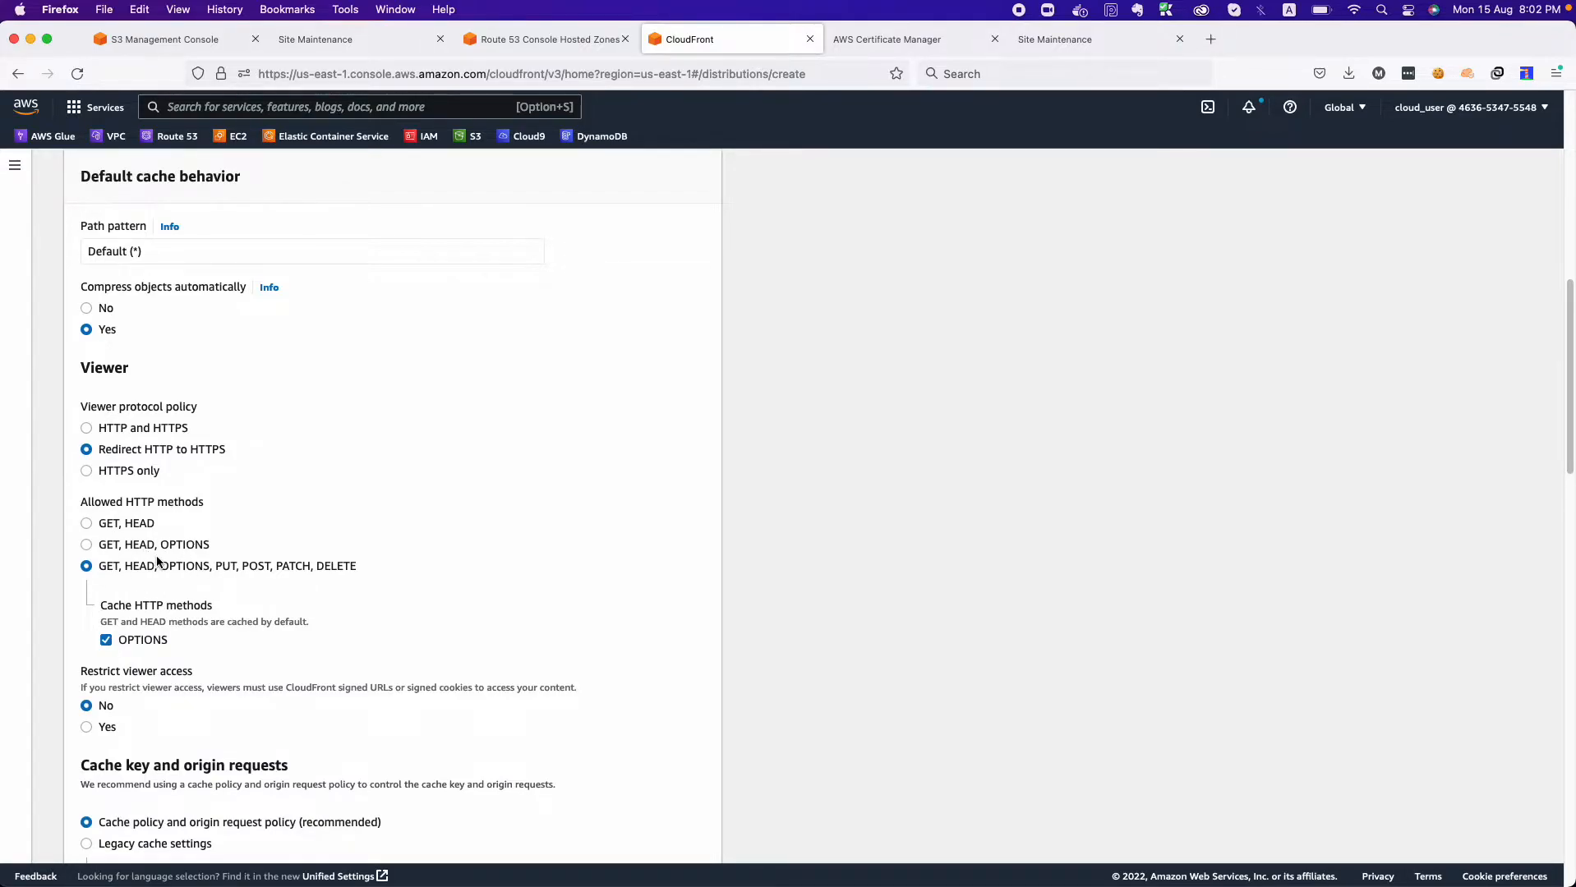
Review the managed cache policies available for the default cache behavior, keeping CachingOptimized.
scroll(214, 661, down, 5)
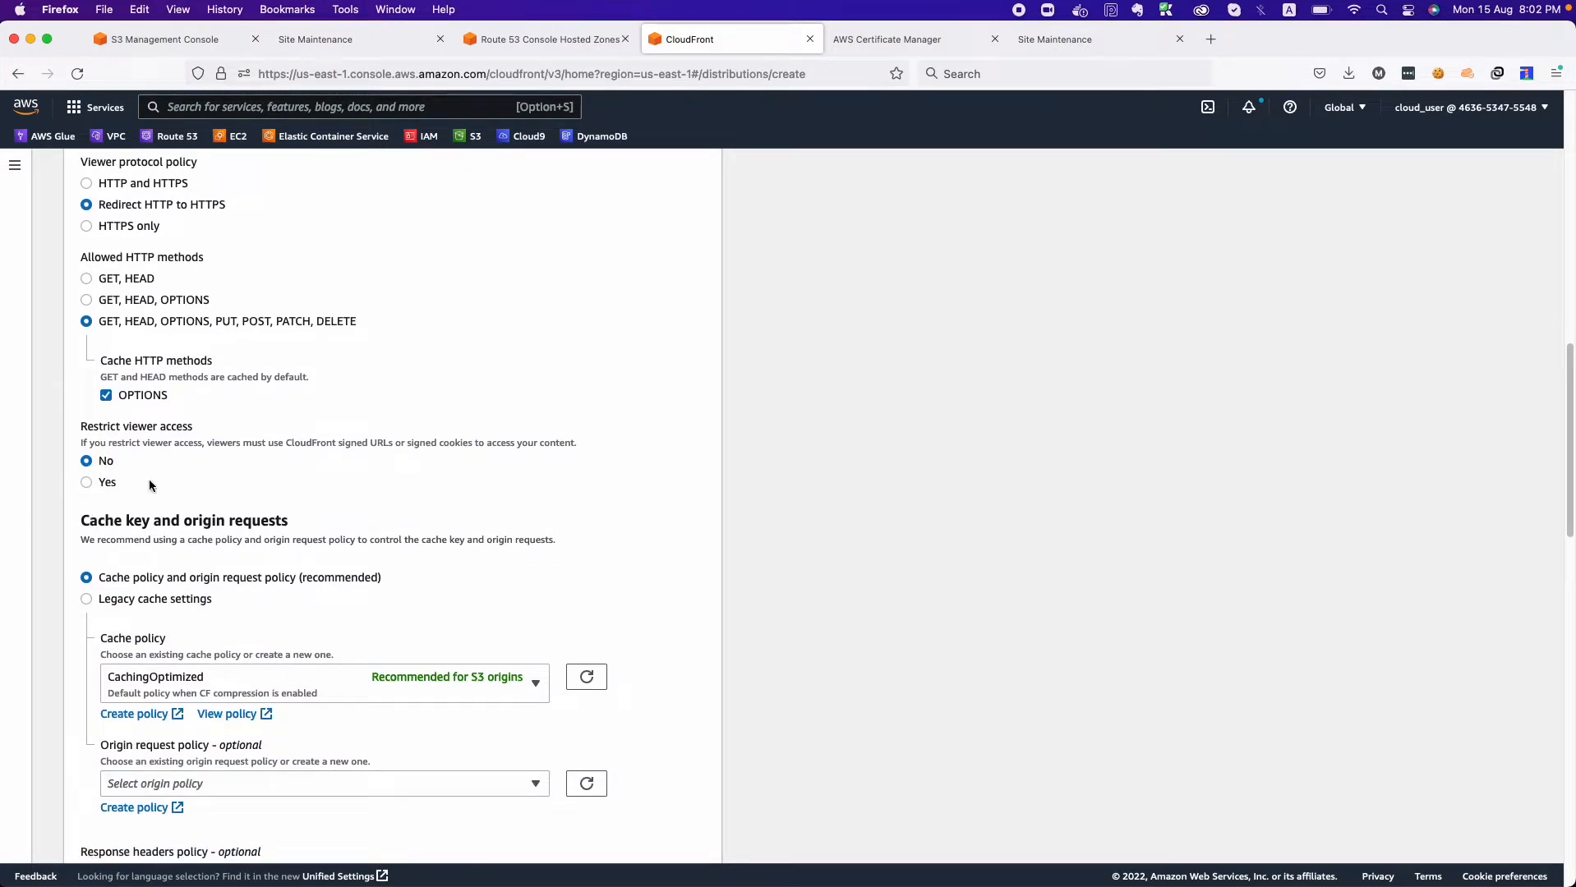
scroll(234, 554, down, 3)
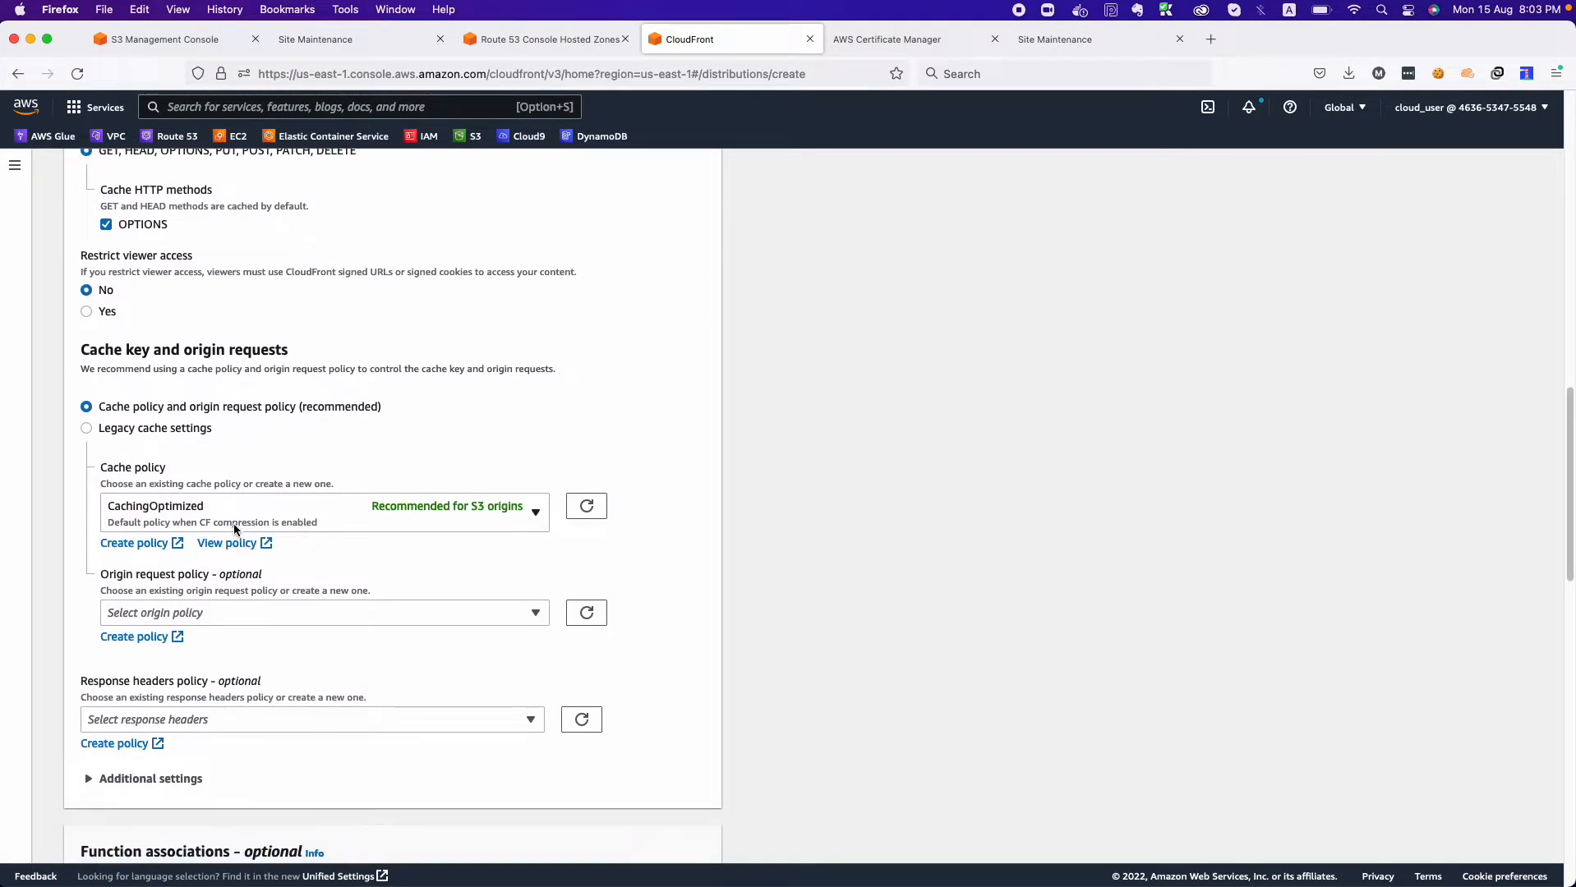
click(271, 497)
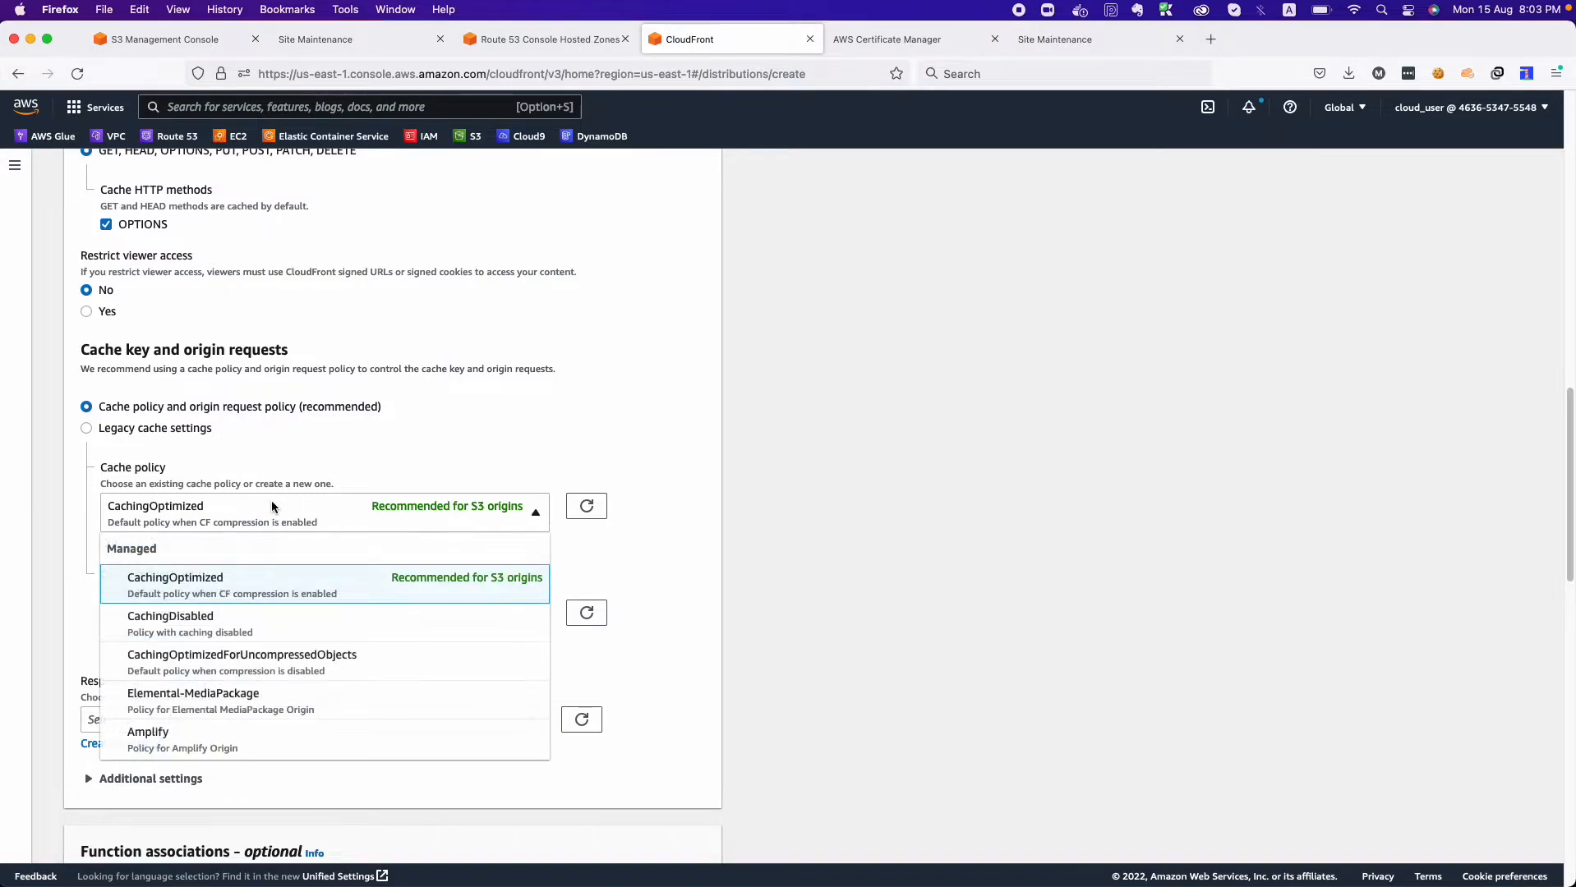
scroll(190, 724, down, 2)
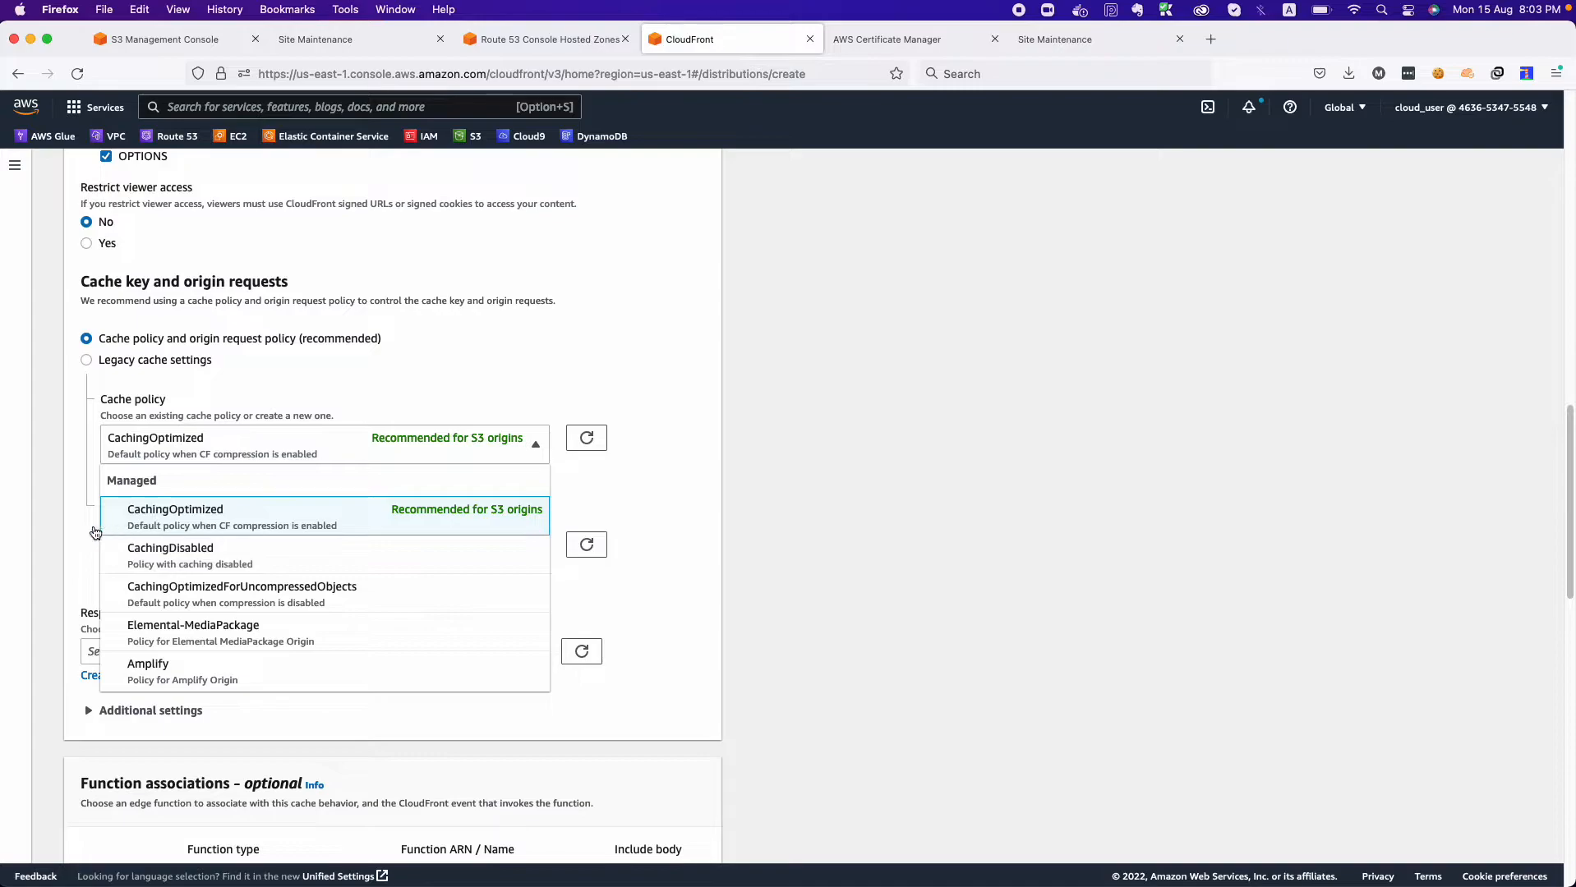
click(51, 525)
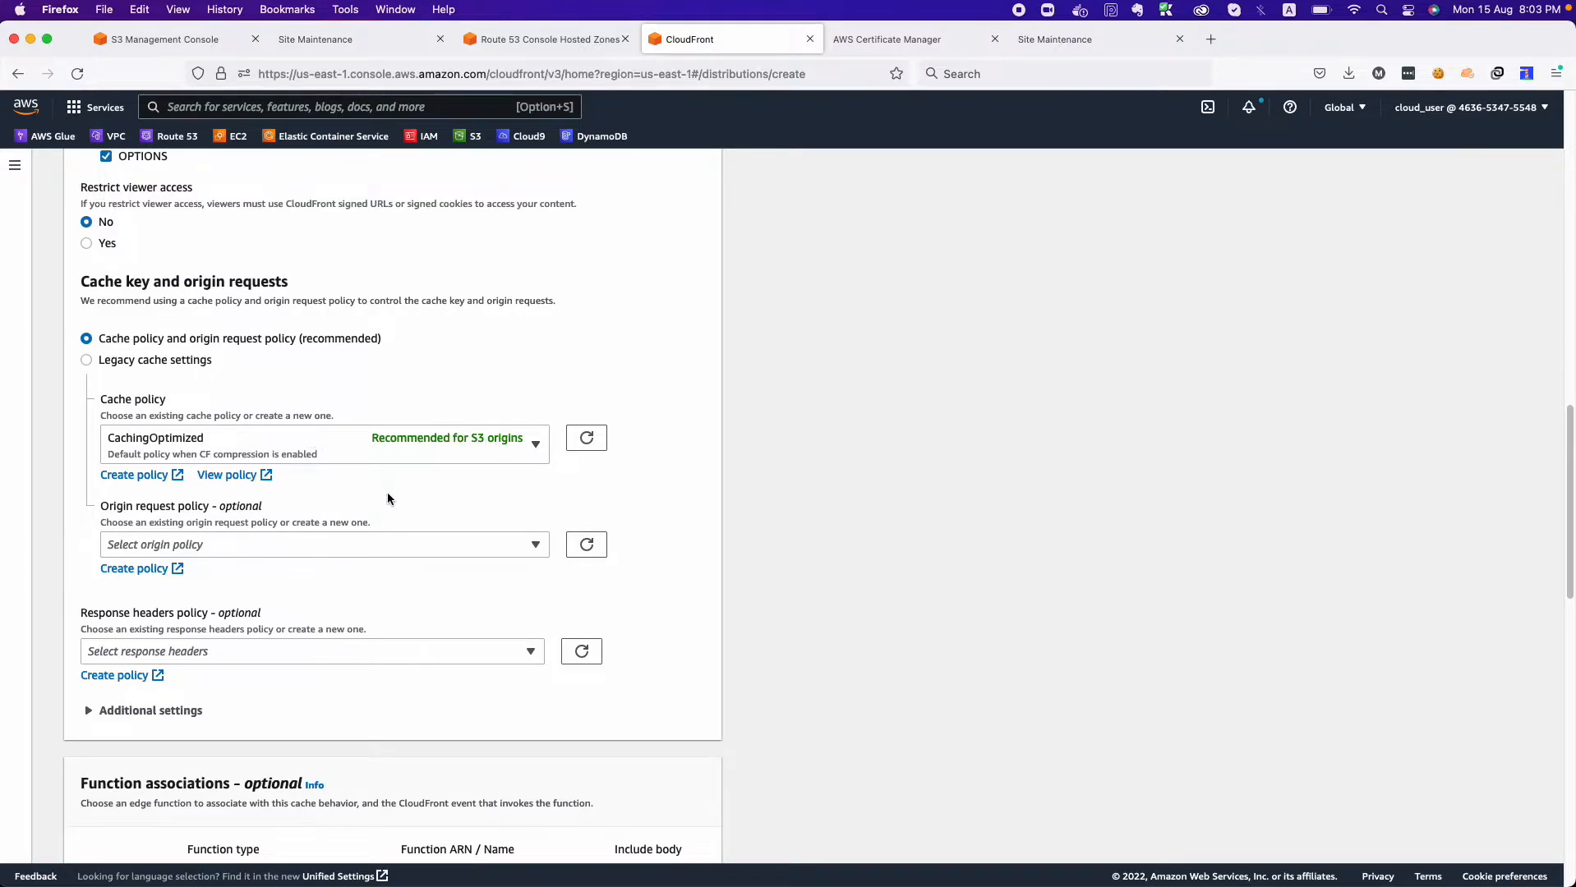
click(185, 456)
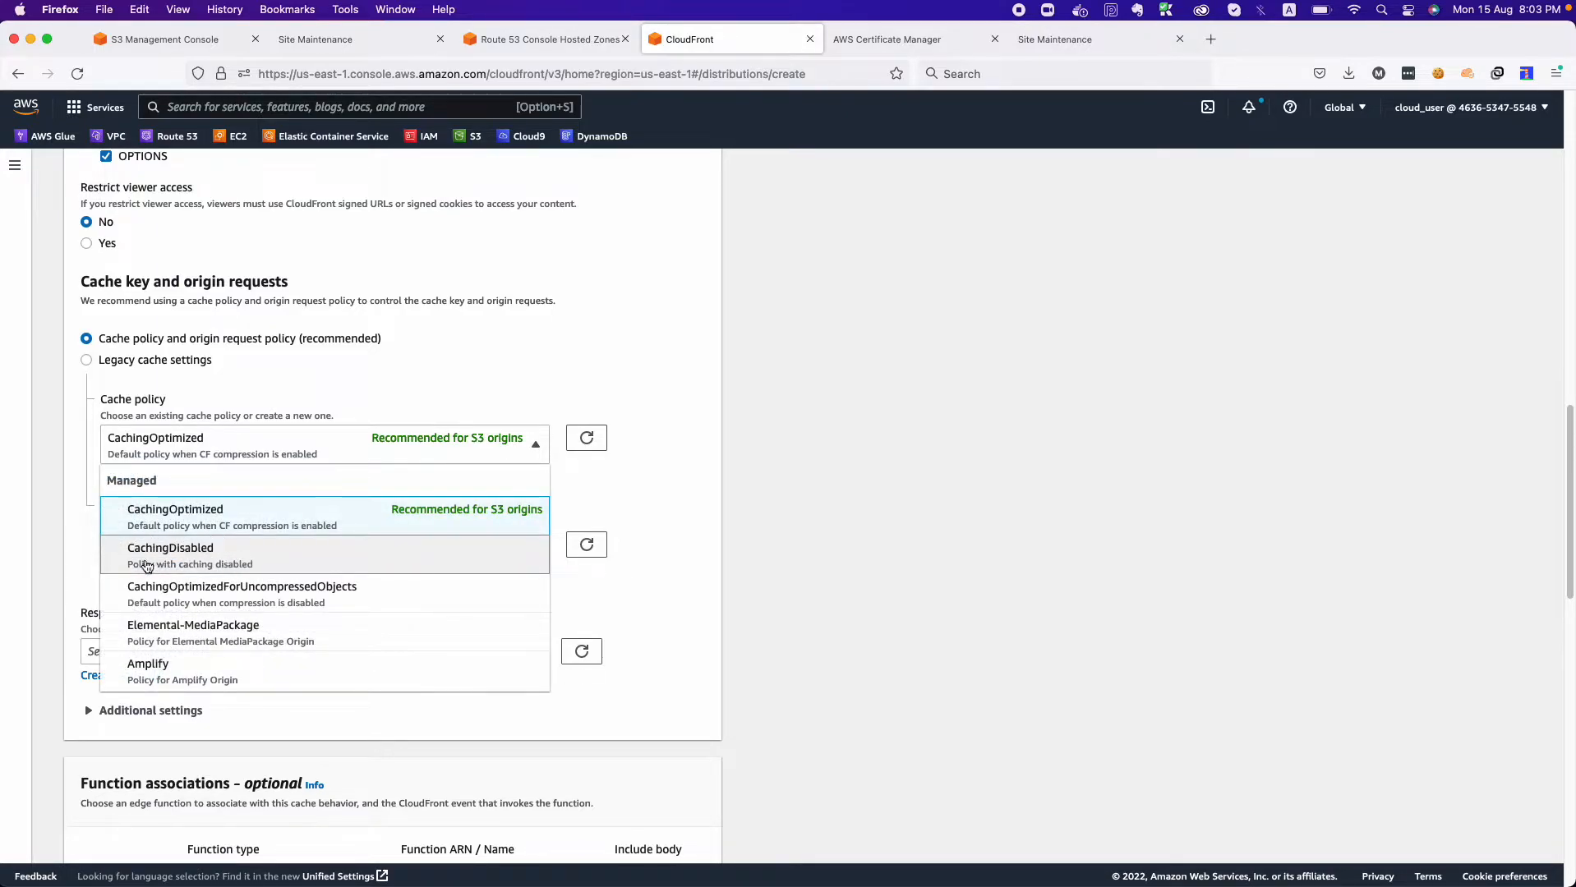
click(71, 567)
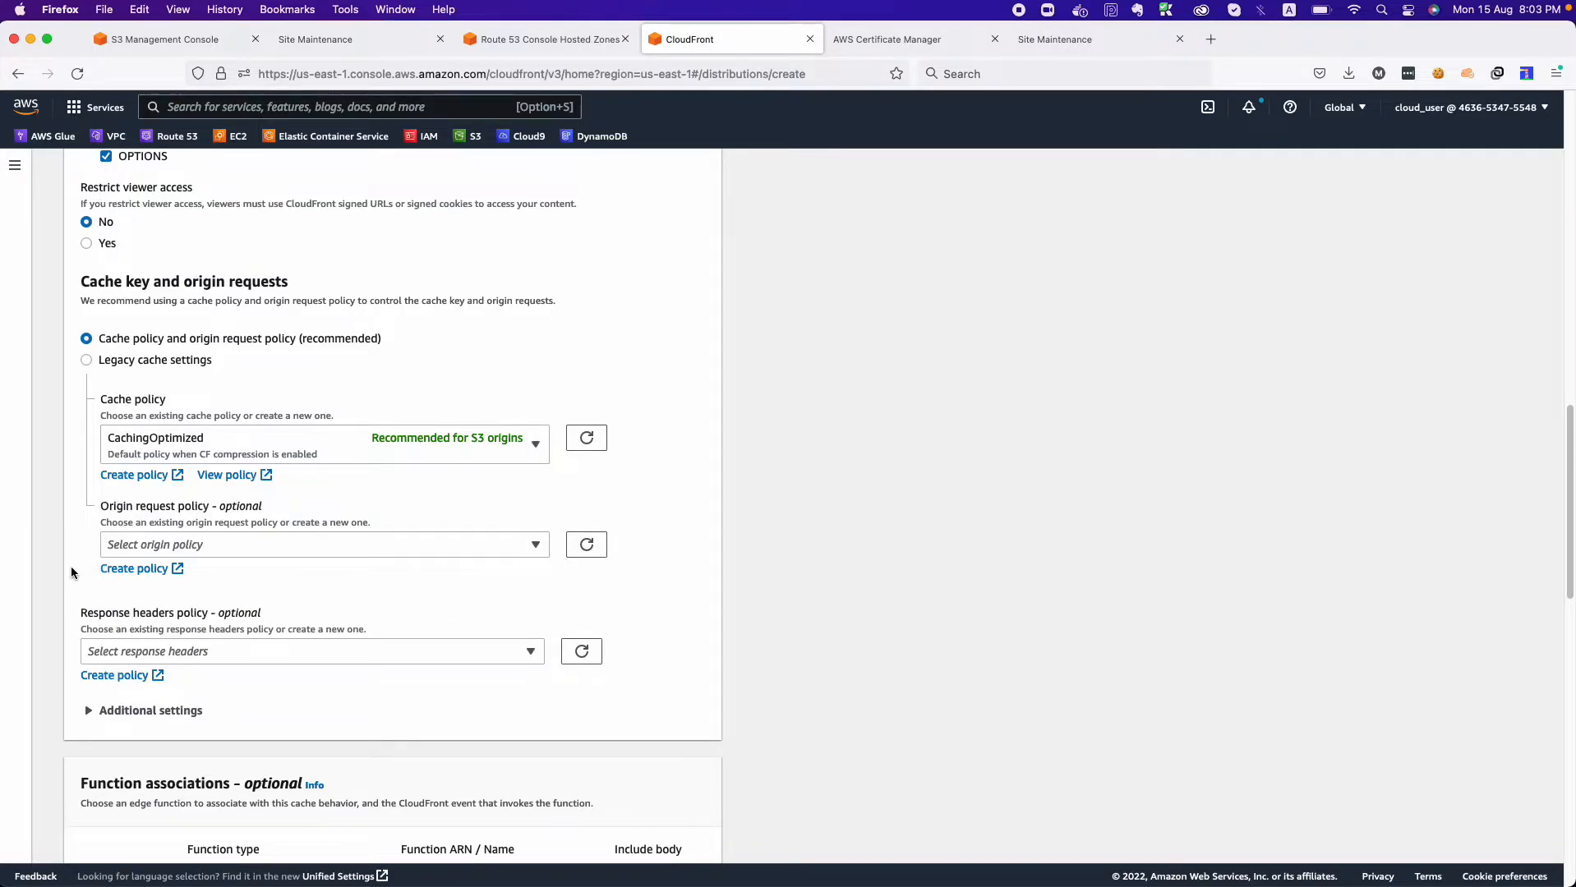
click(190, 451)
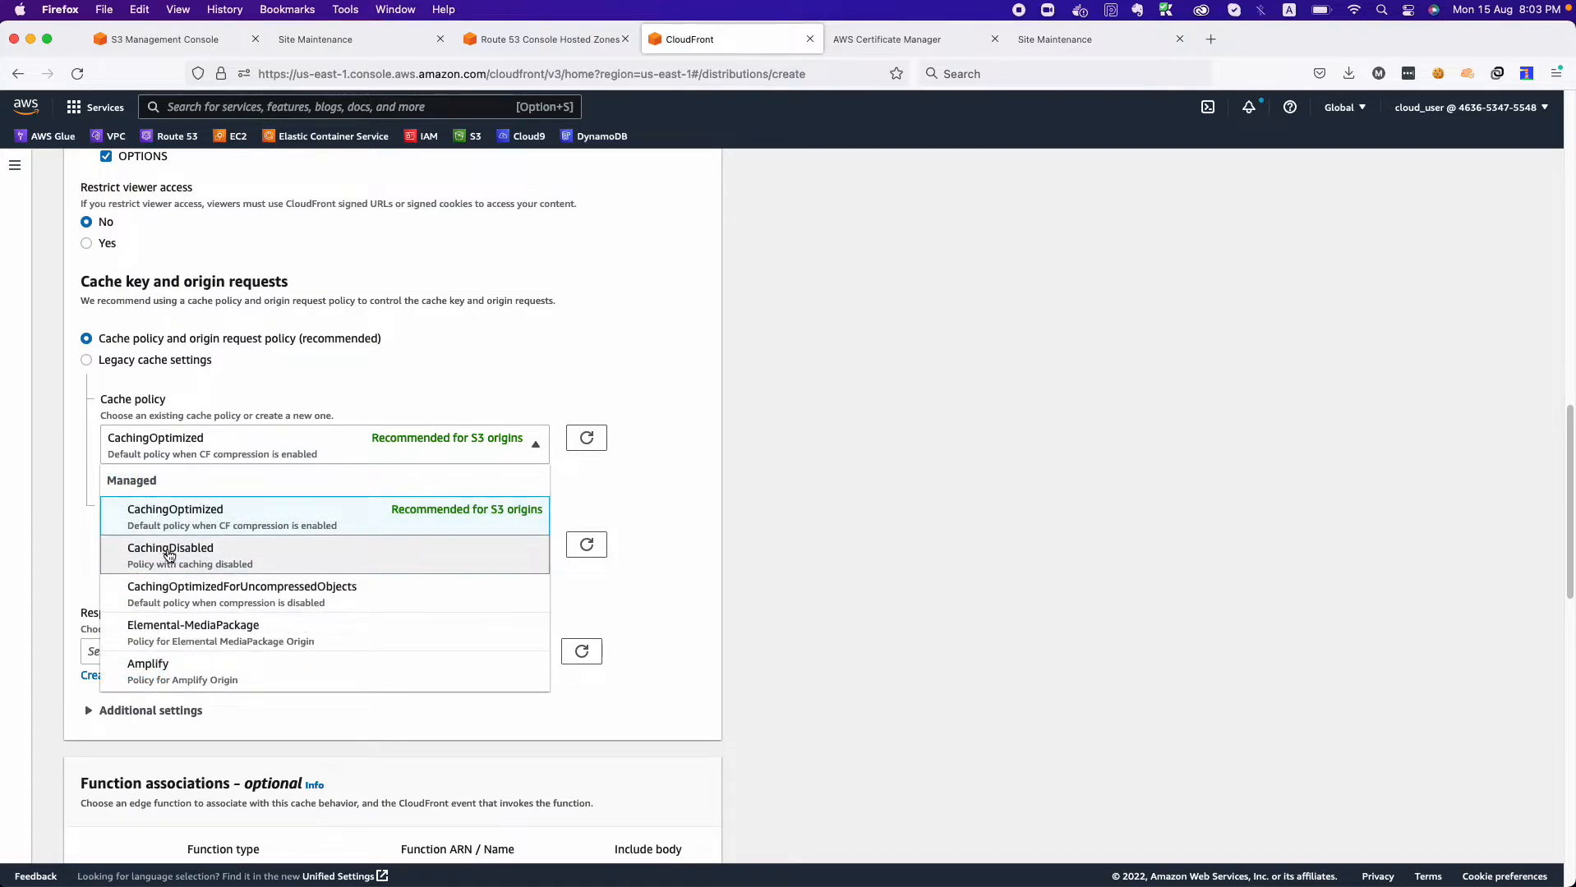
click(45, 556)
Review the managed origin request policies without selecting one.
click(119, 545)
scroll(148, 686, down, 2)
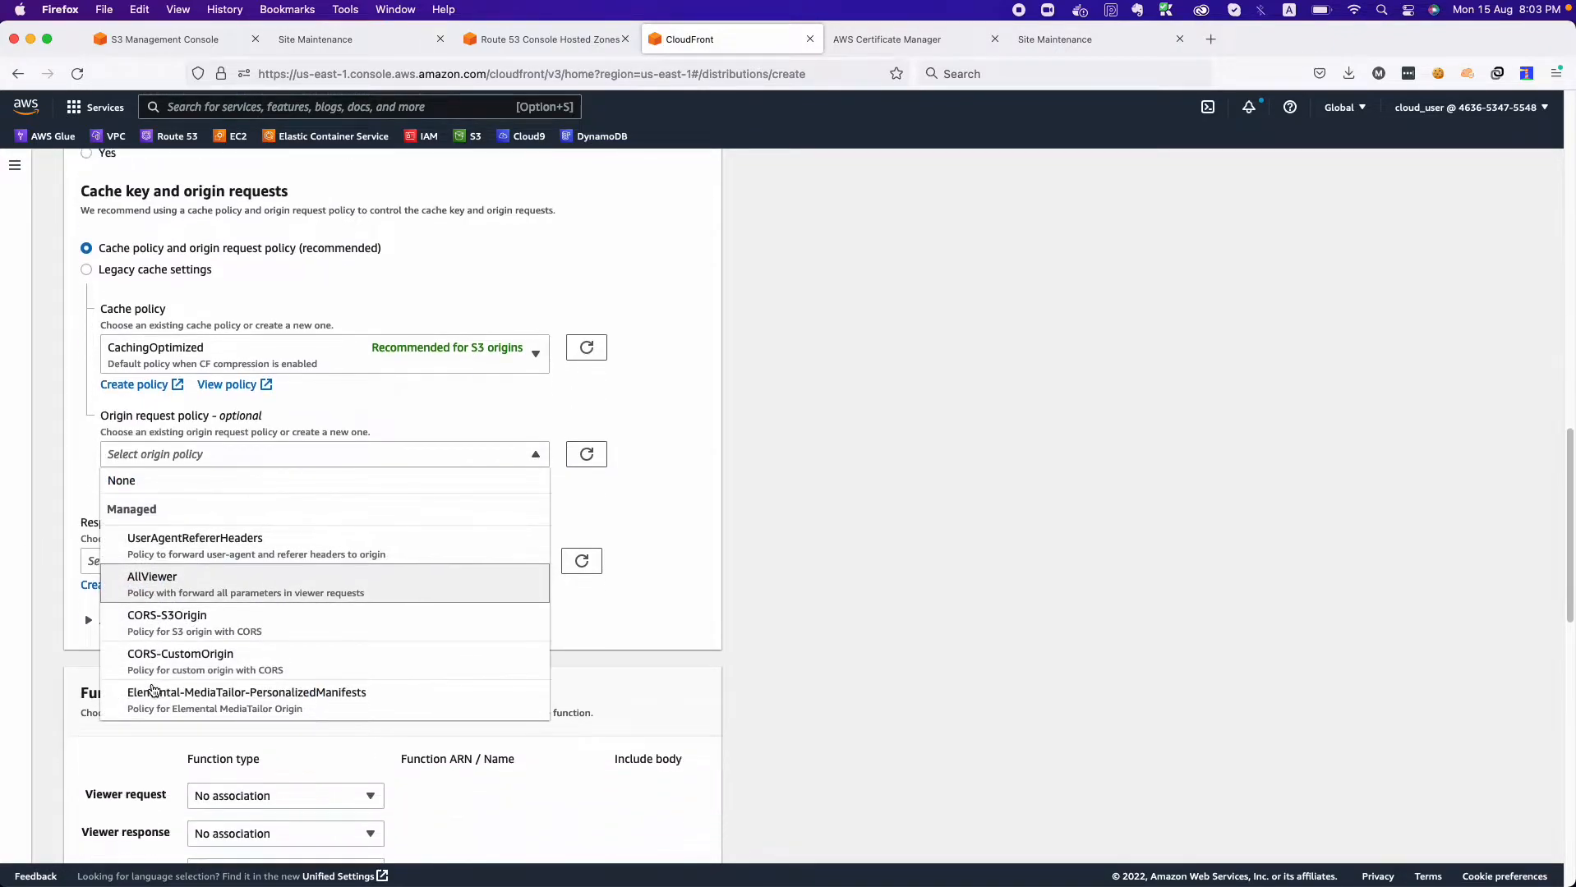
scroll(153, 690, down, 1)
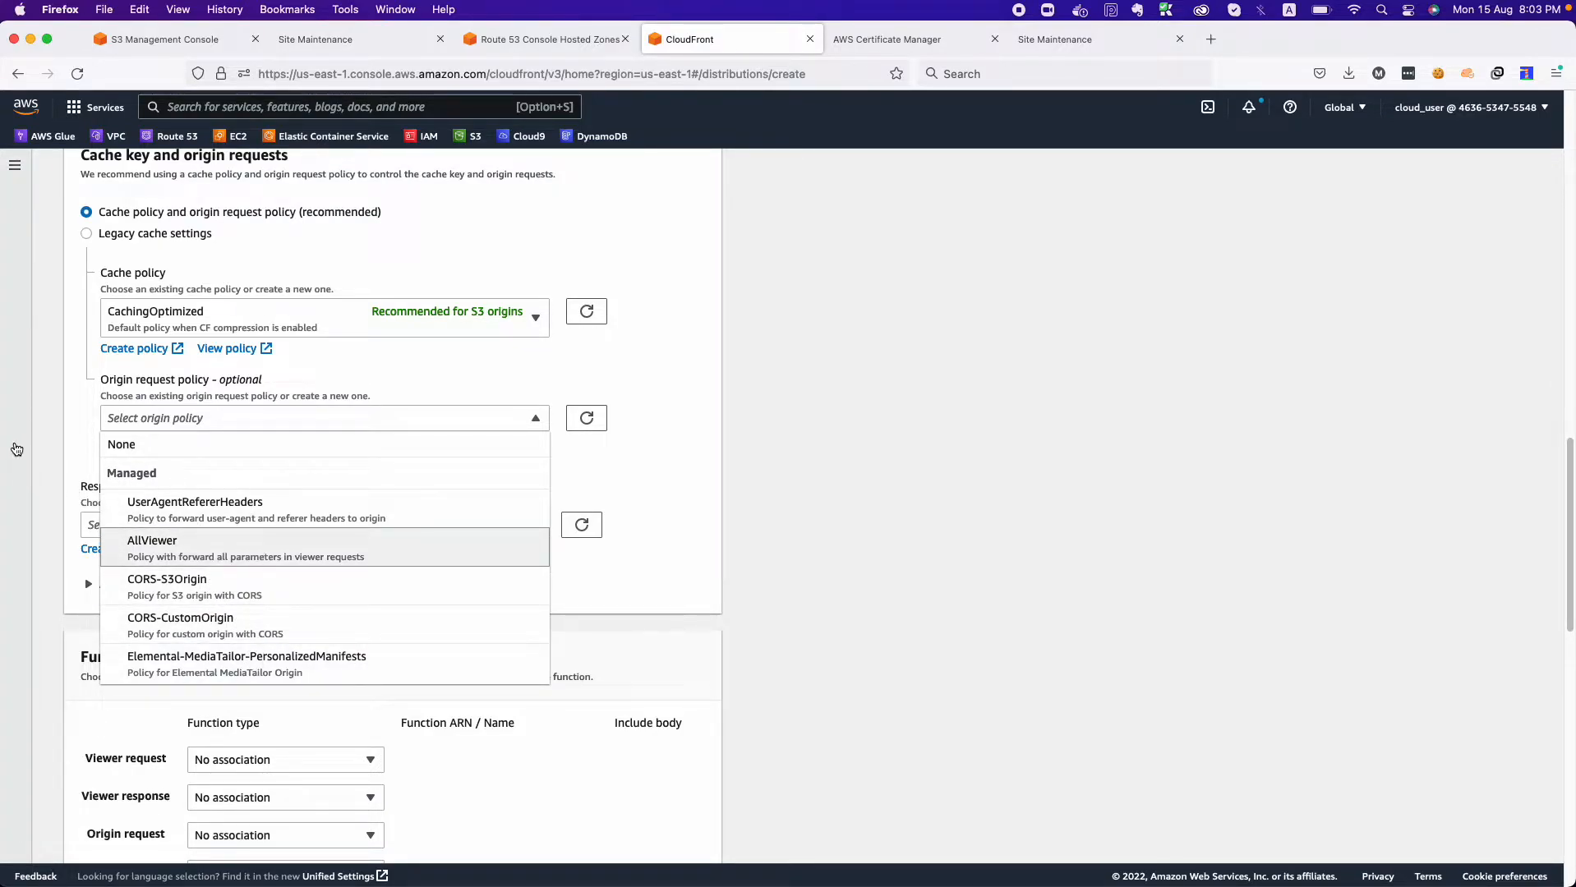
click(15, 449)
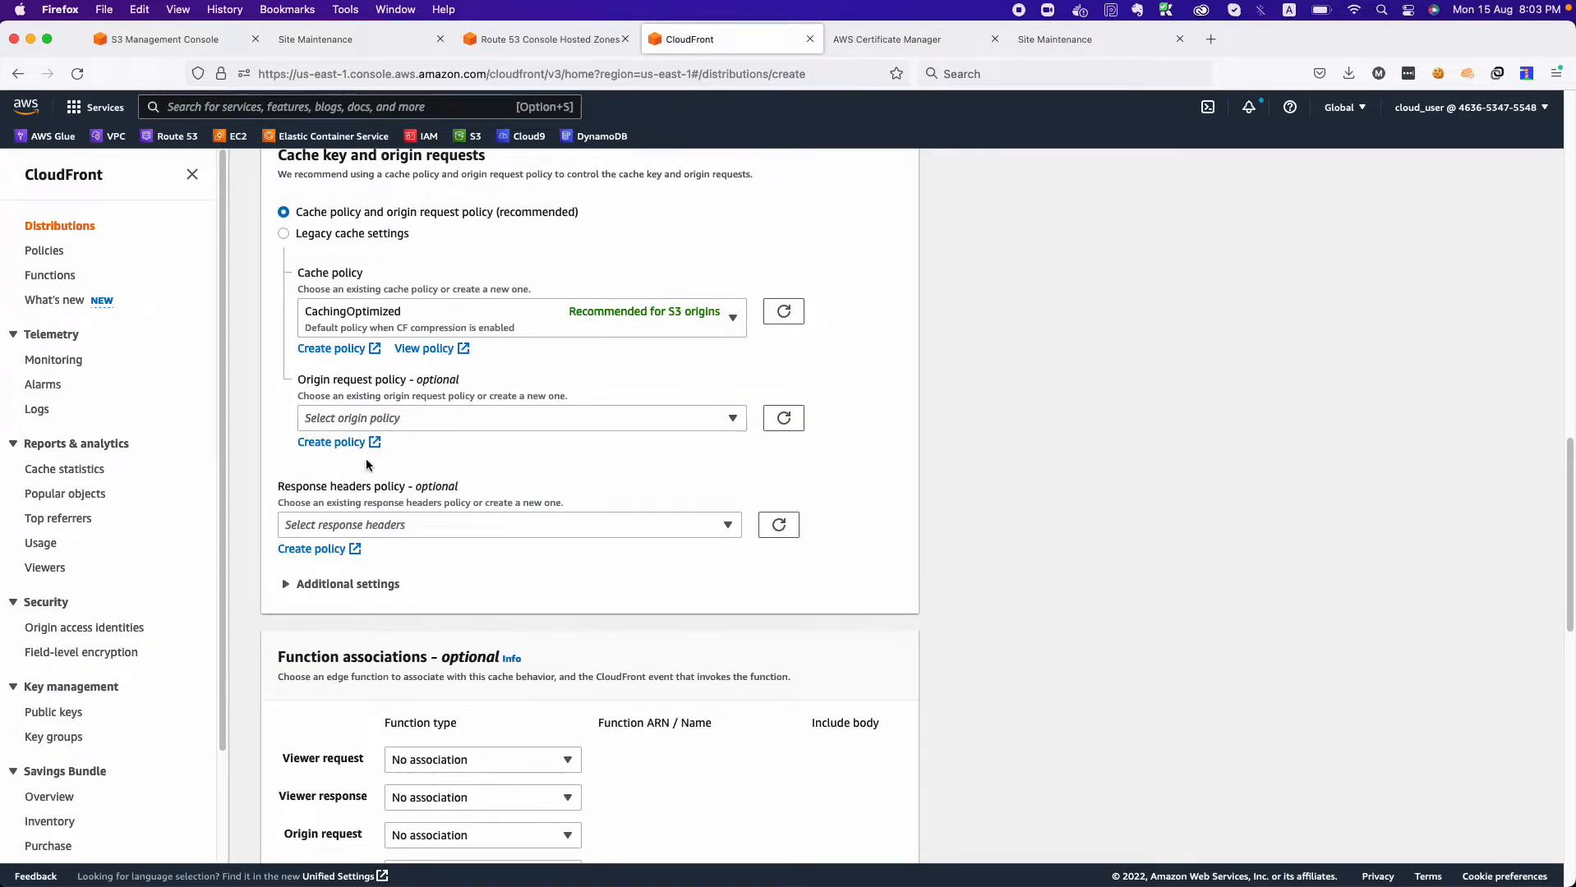
Review the managed response headers policies and the additional settings of the default cache behavior without changing them.
click(454, 526)
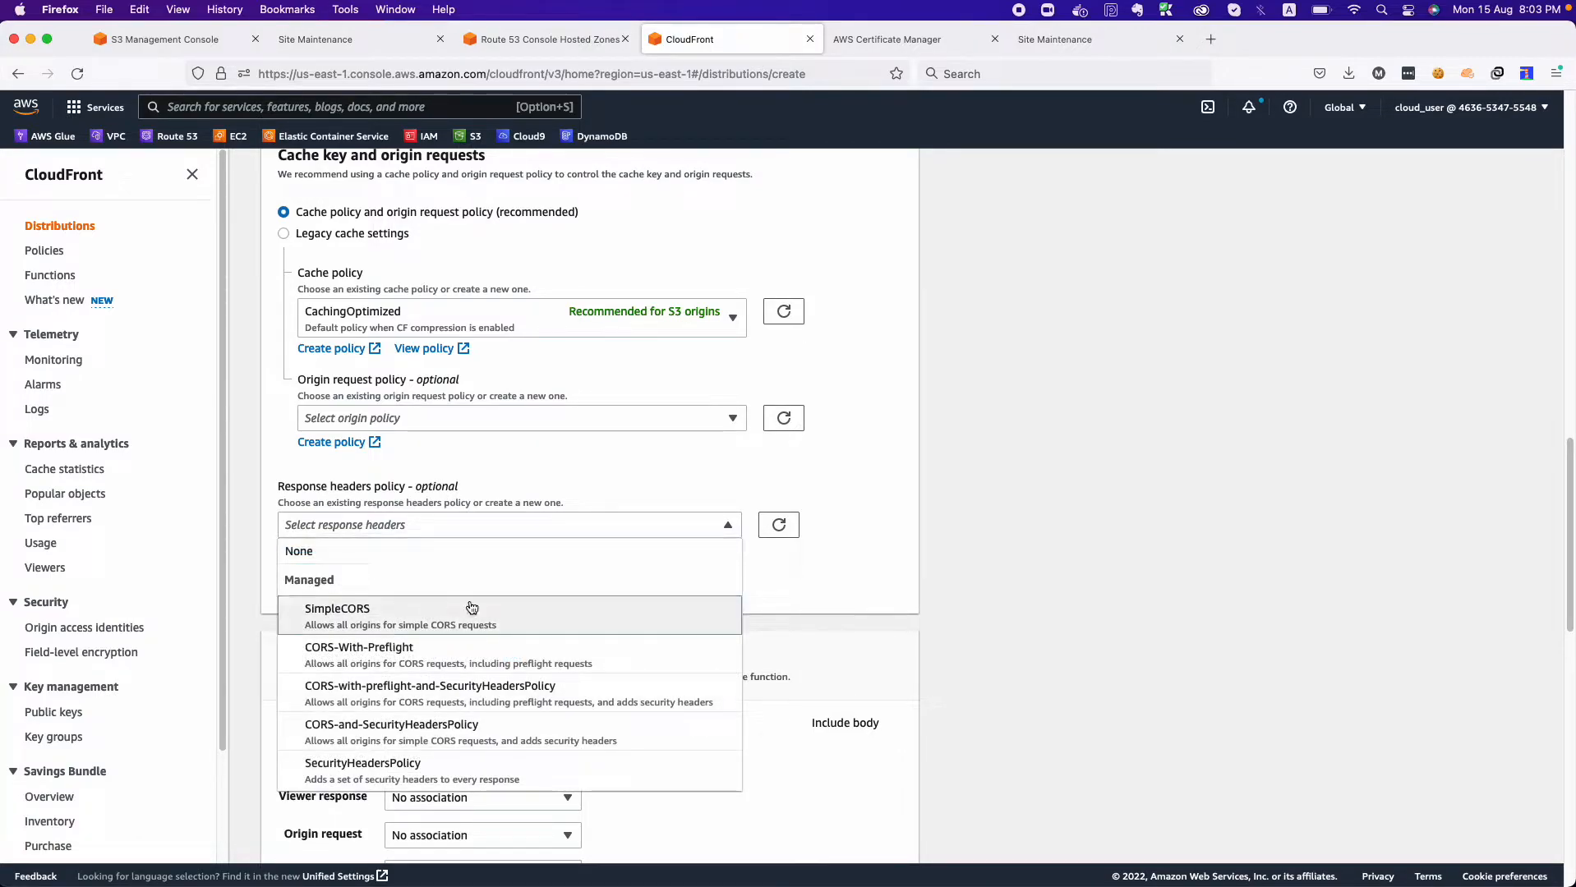
click(805, 580)
scroll(803, 575, down, 5)
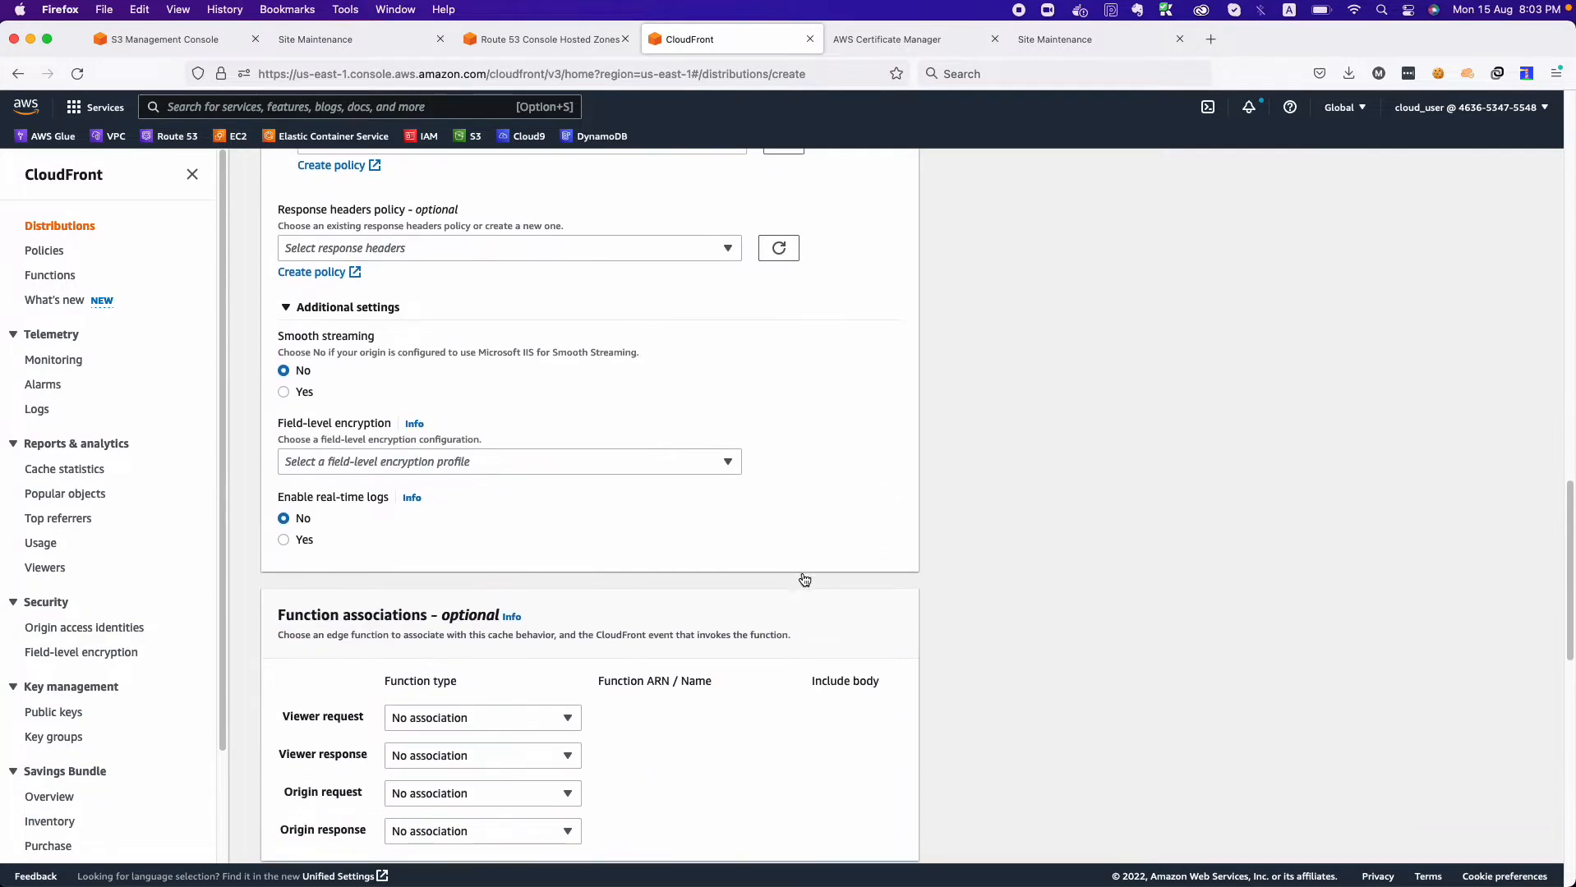
scroll(565, 380, up, 1)
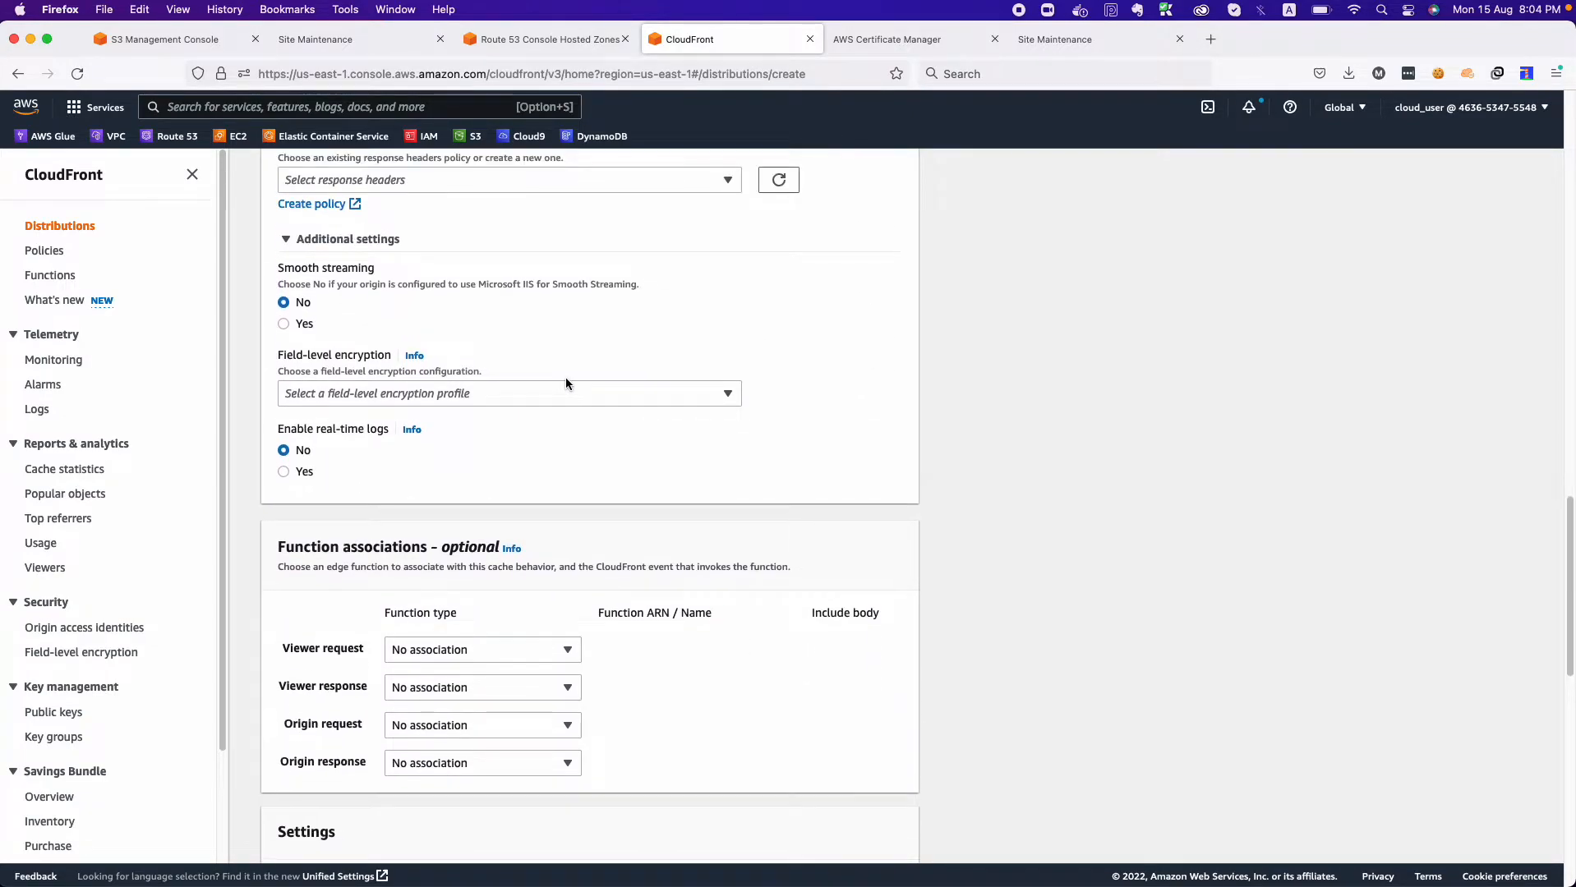
click(370, 240)
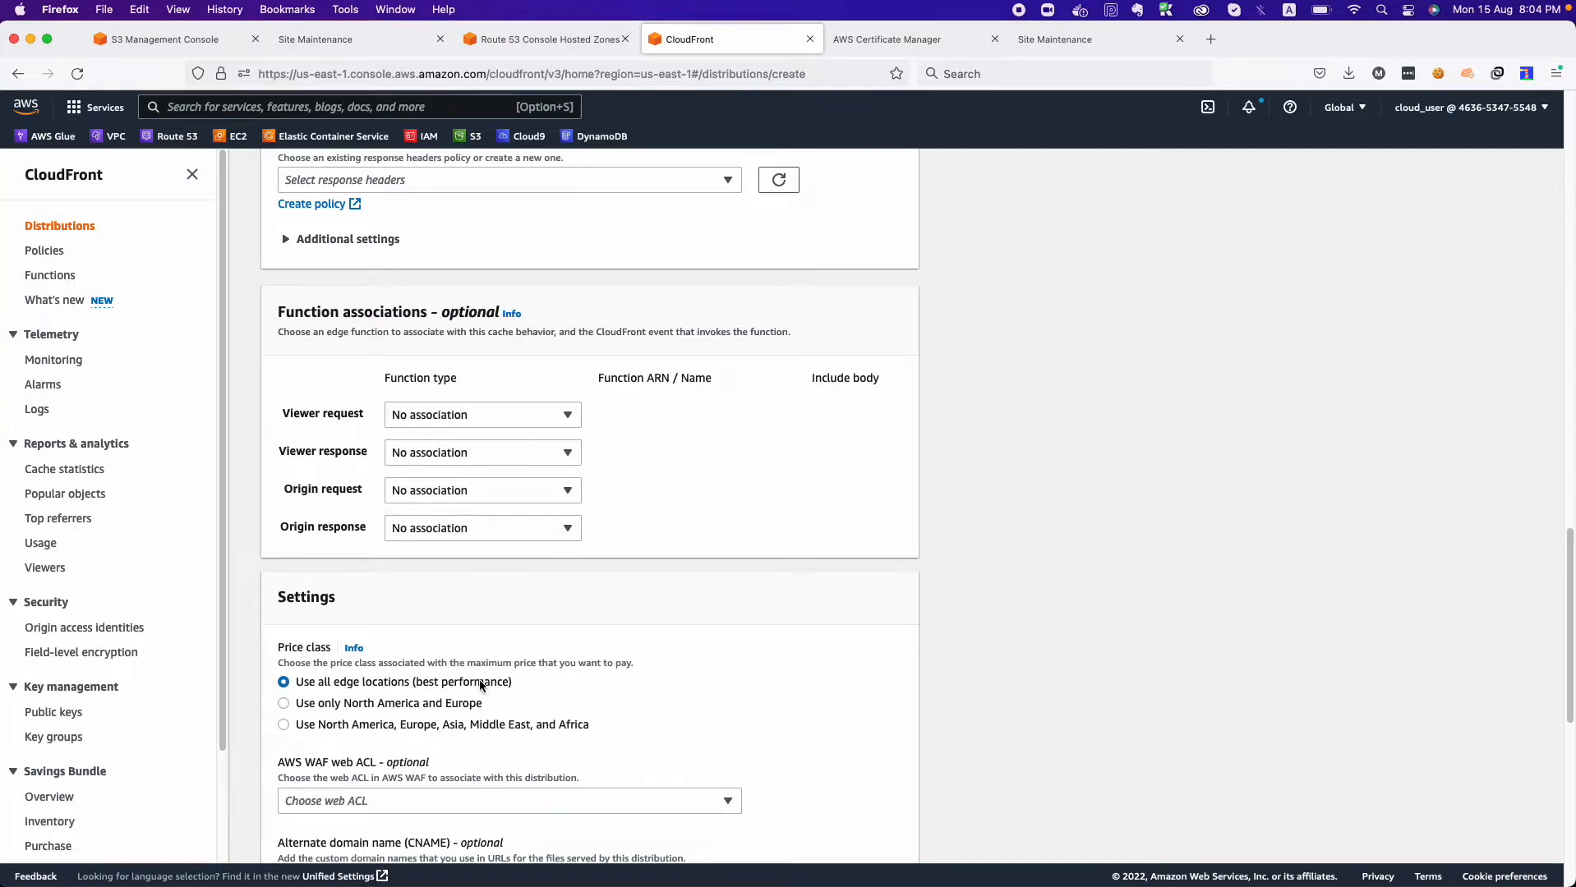
Review the distribution's price class and AWS WAF web ACL options without selecting a web ACL.
scroll(480, 684, down, 3)
scroll(481, 683, down, 1)
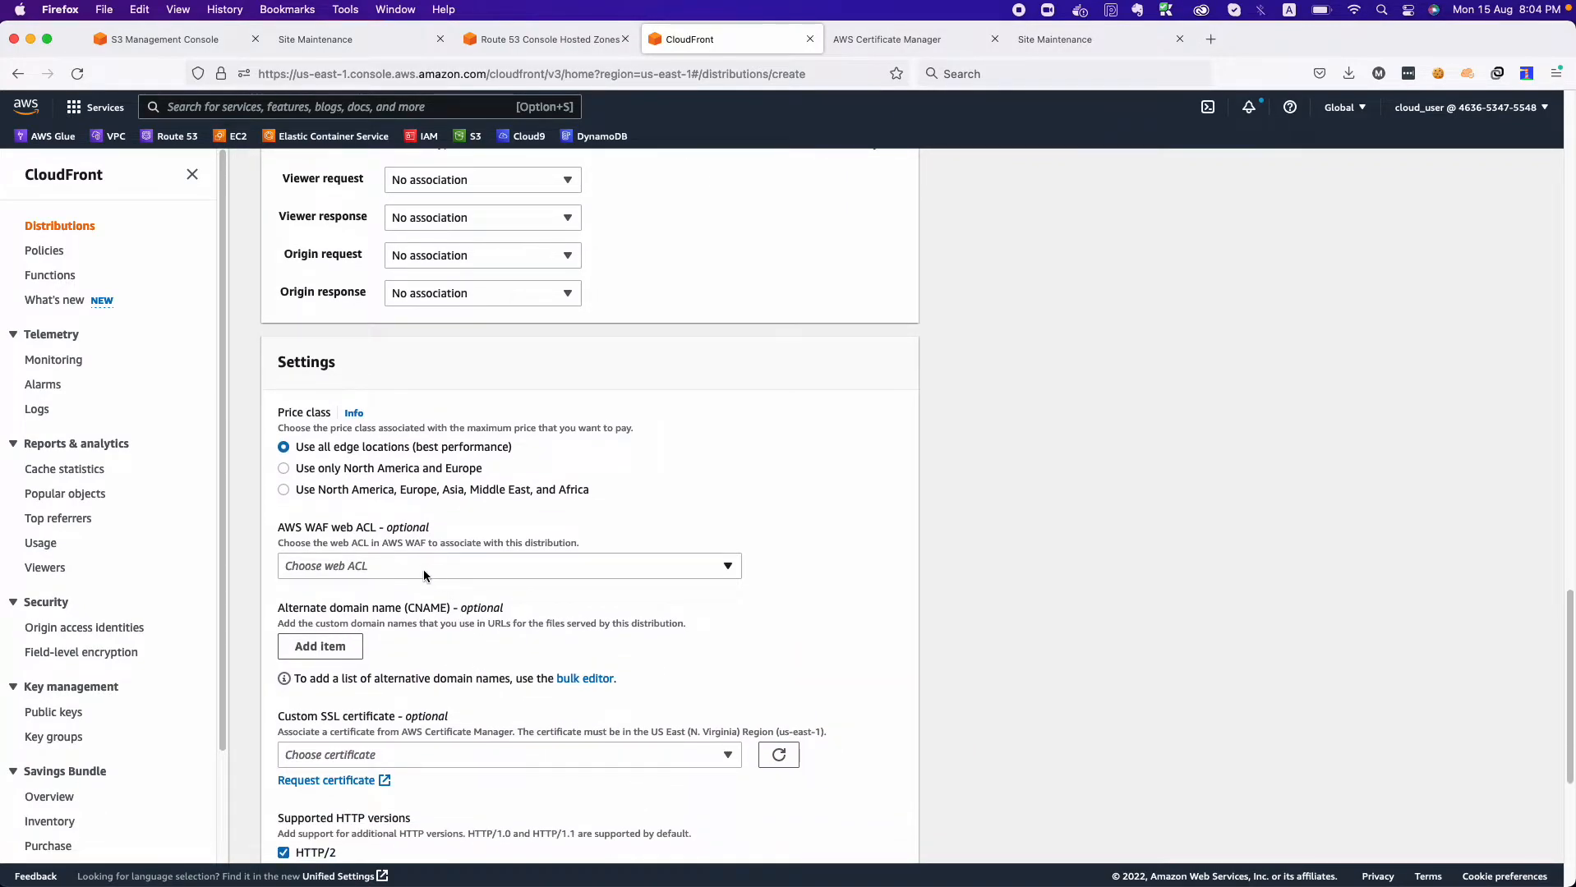
click(423, 570)
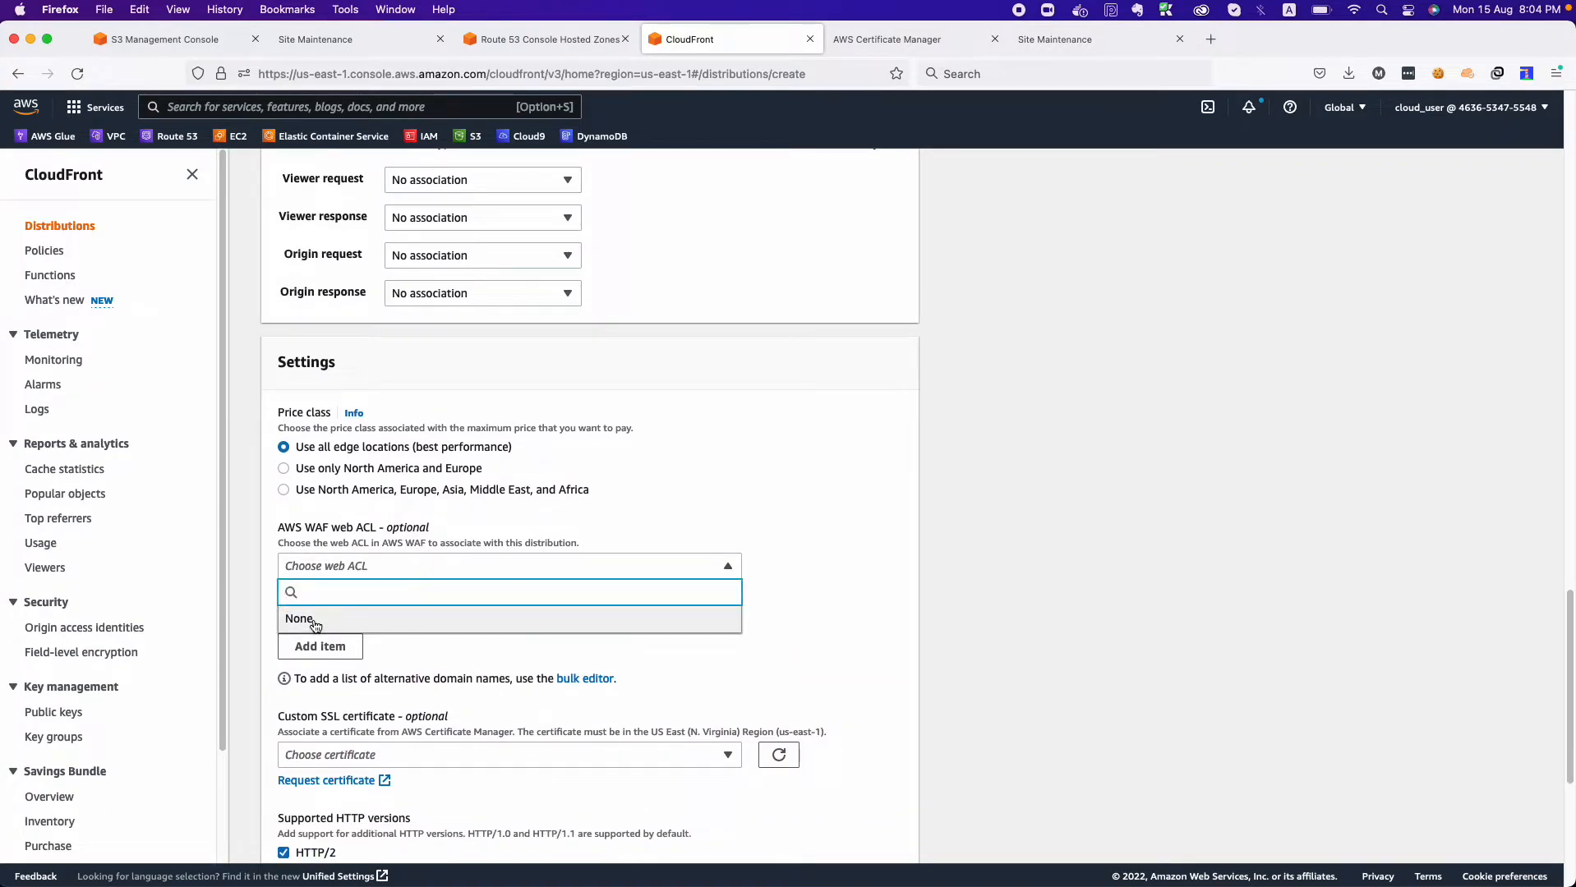
click(823, 522)
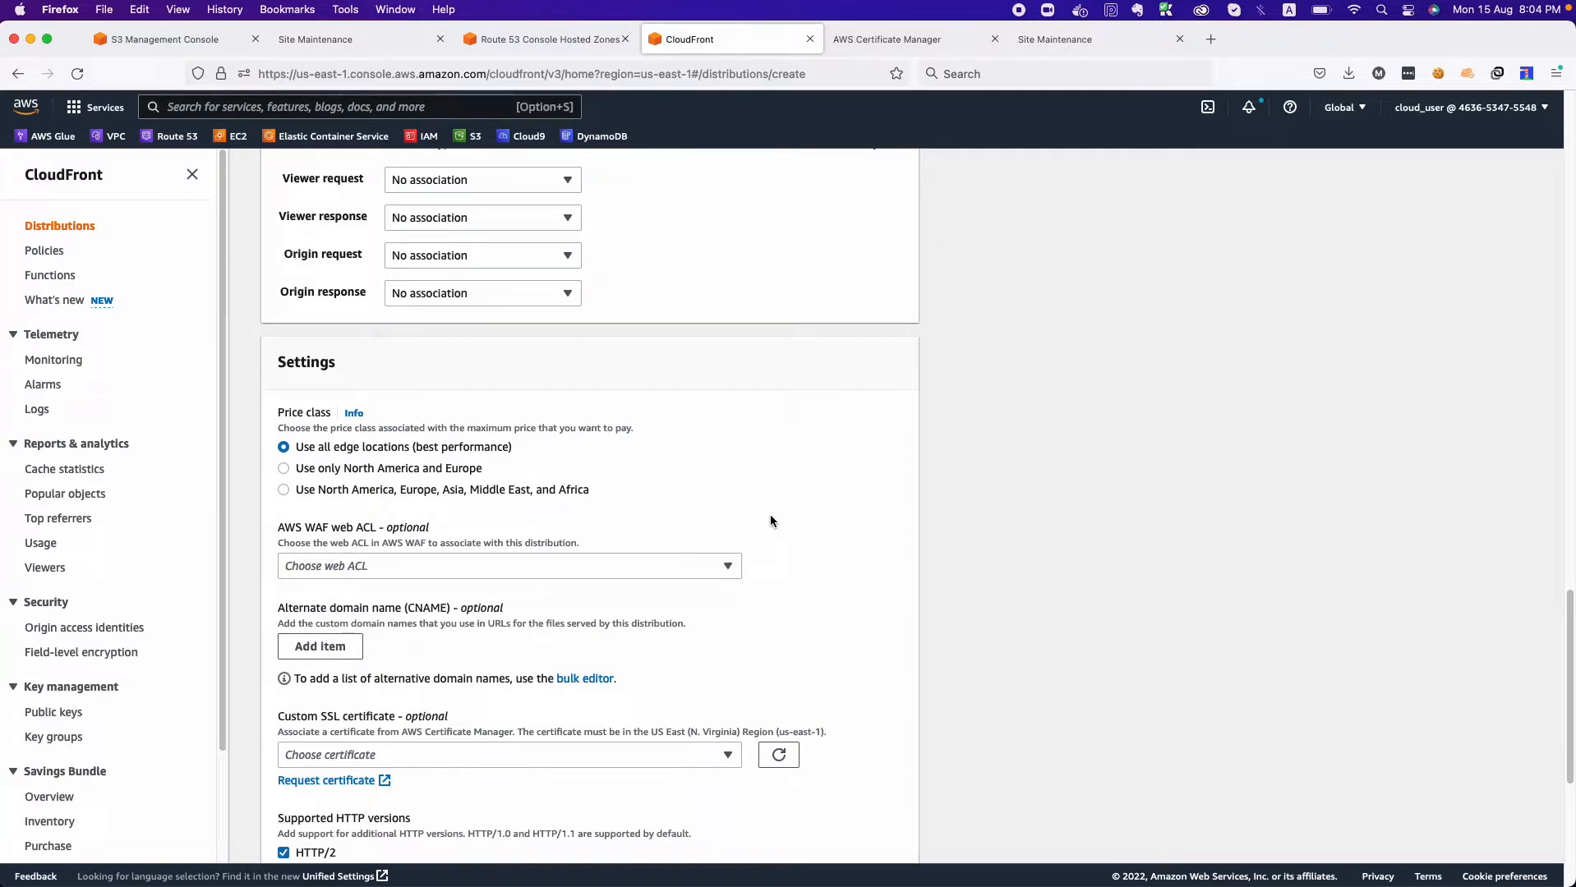
scroll(771, 520, down, 3)
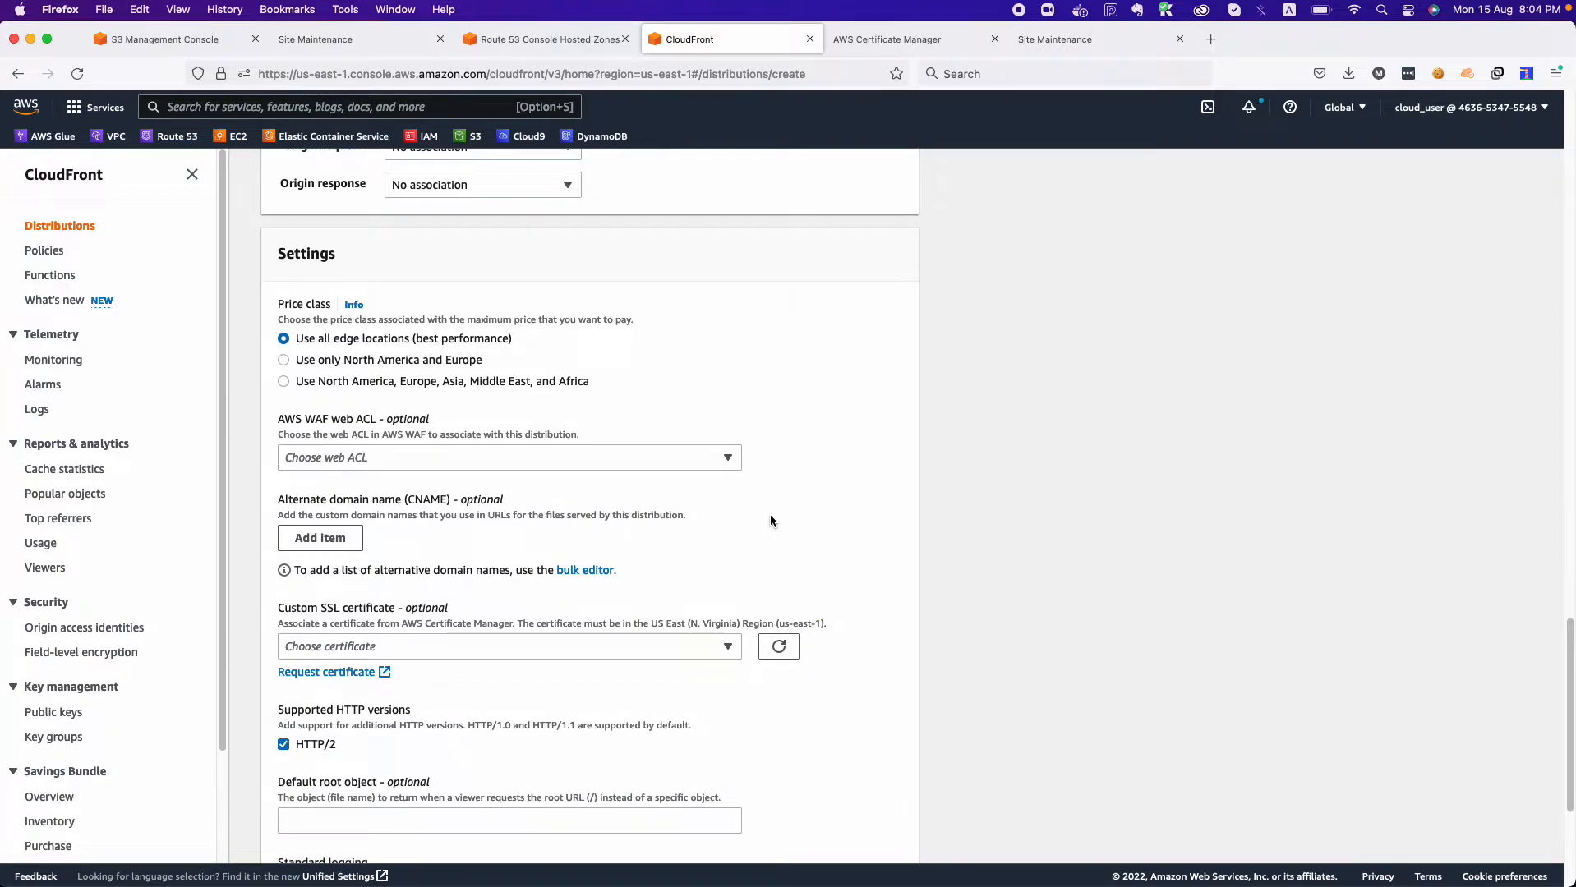
Add sample.cmcloudlab1662.info as the distribution's alternate domain name, copying the base domain from the Route 53 hosted zone.
click(314, 539)
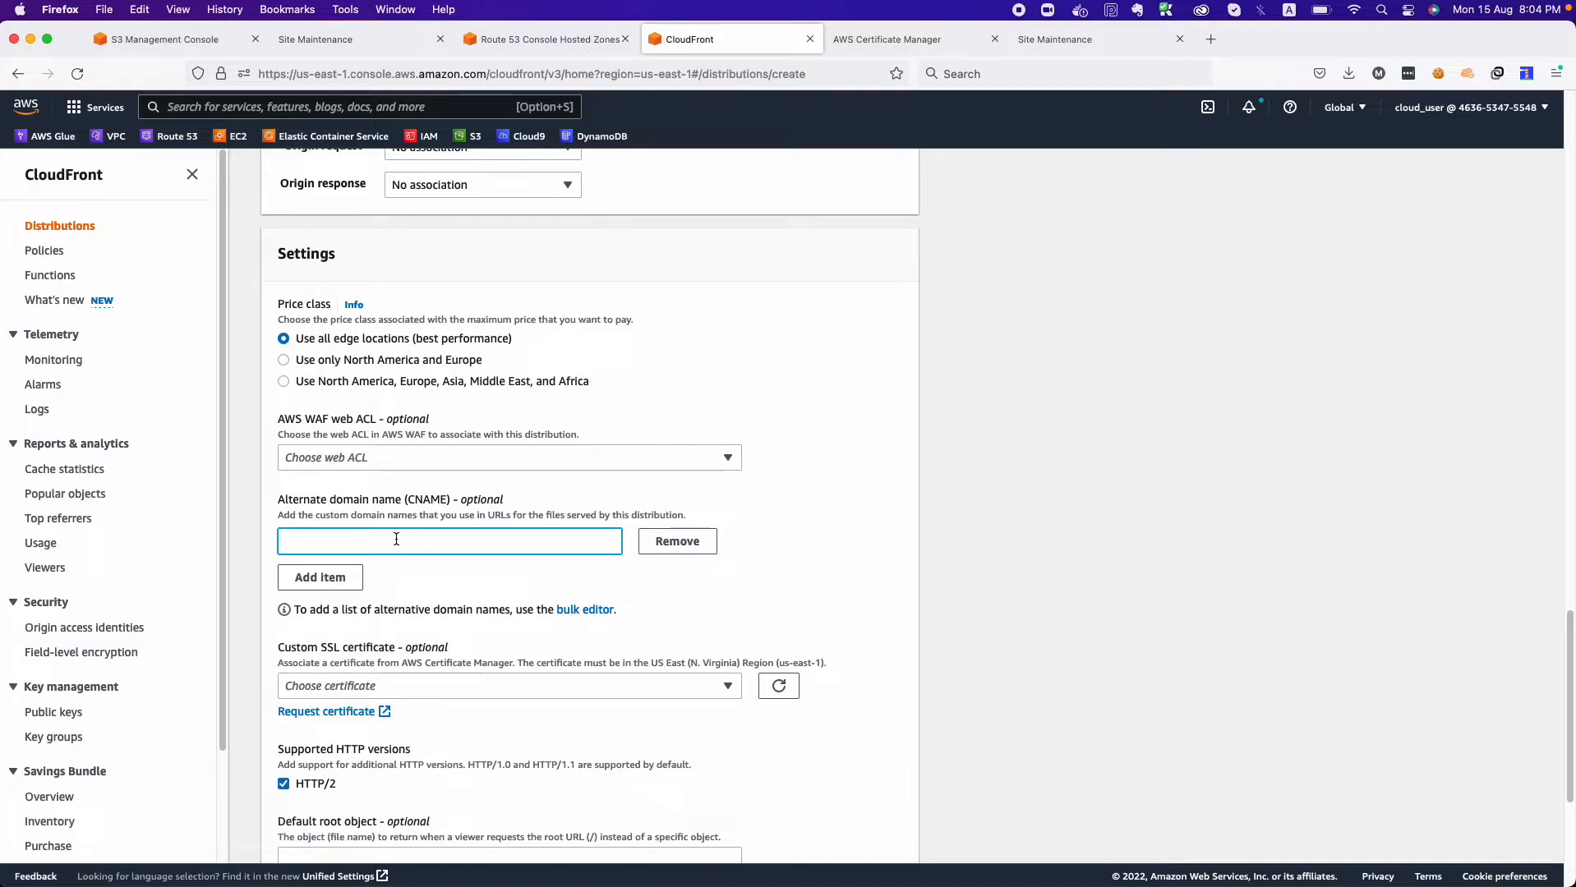
text(sample.)
click(534, 48)
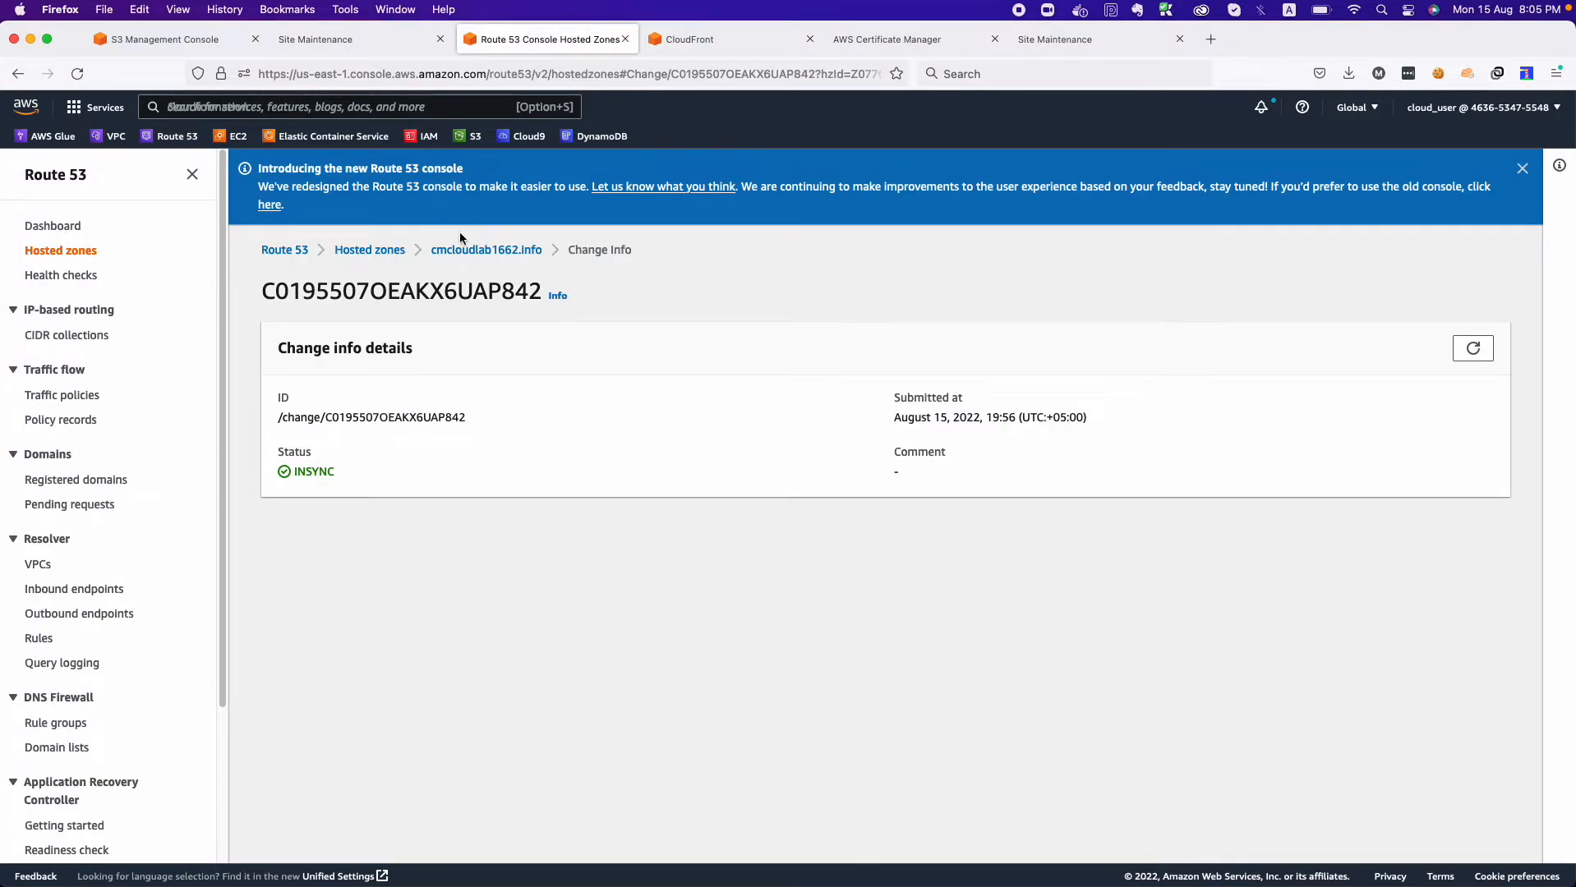
drag(542, 250, 429, 255)
key(super+c)
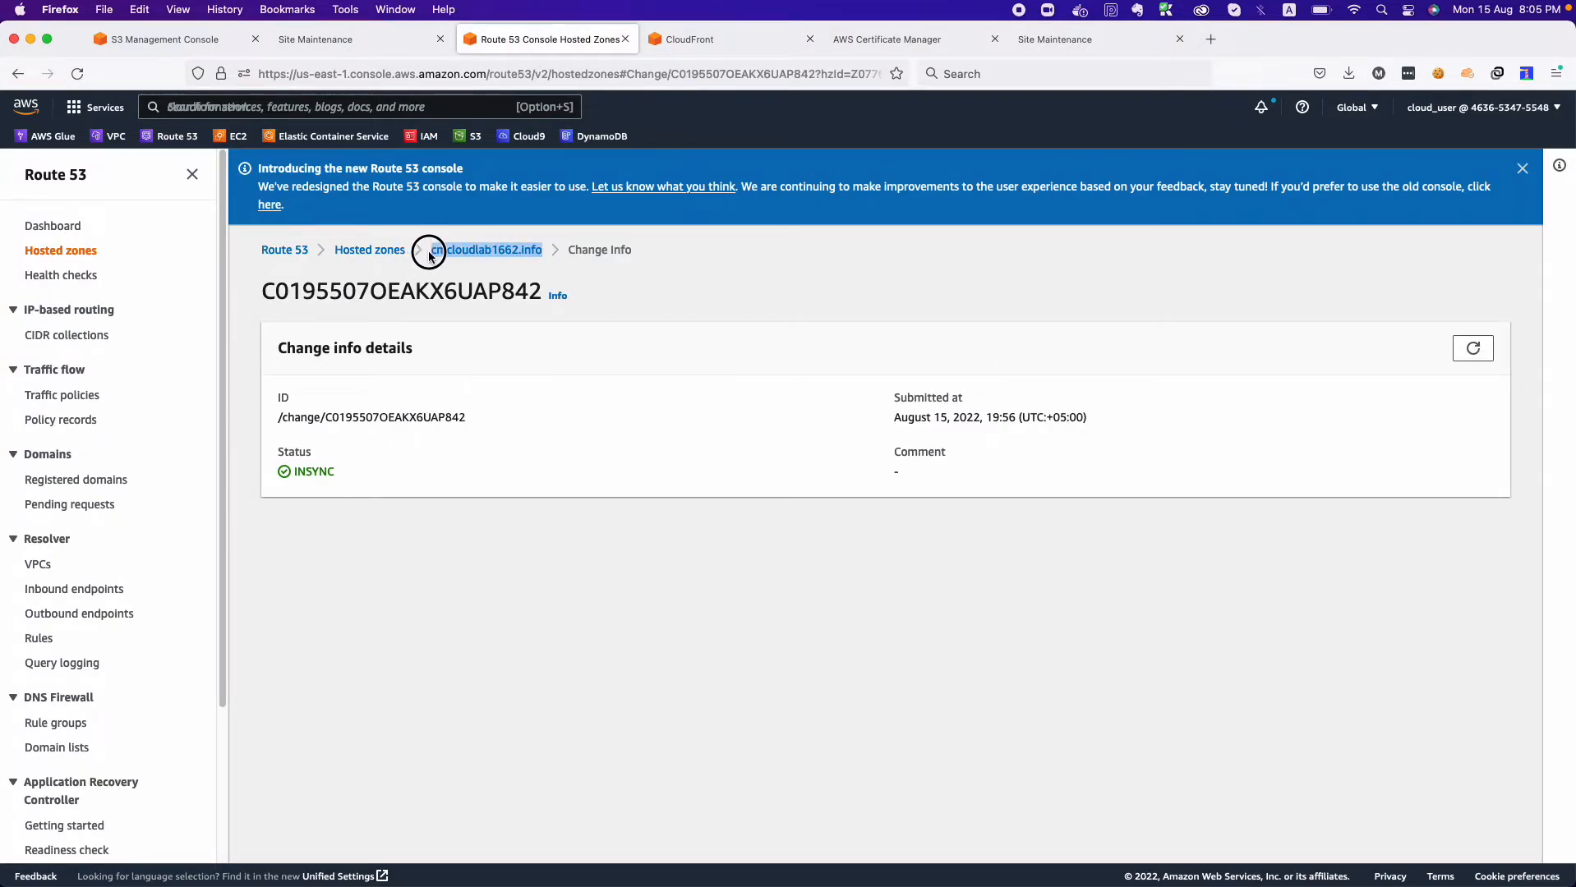
click(706, 39)
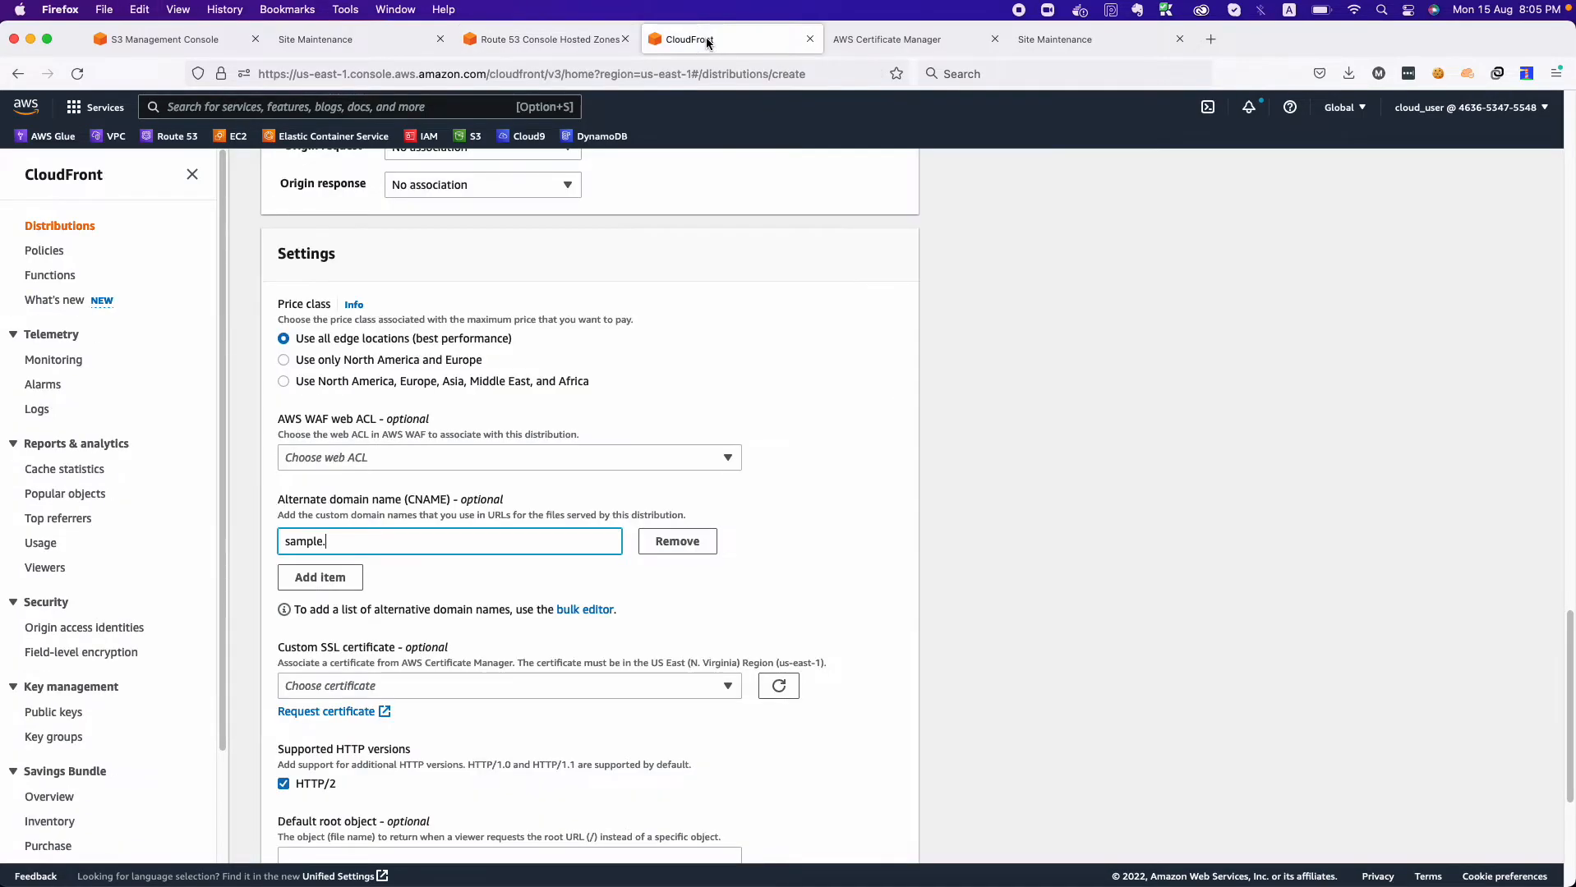
key(super+v)
click(440, 569)
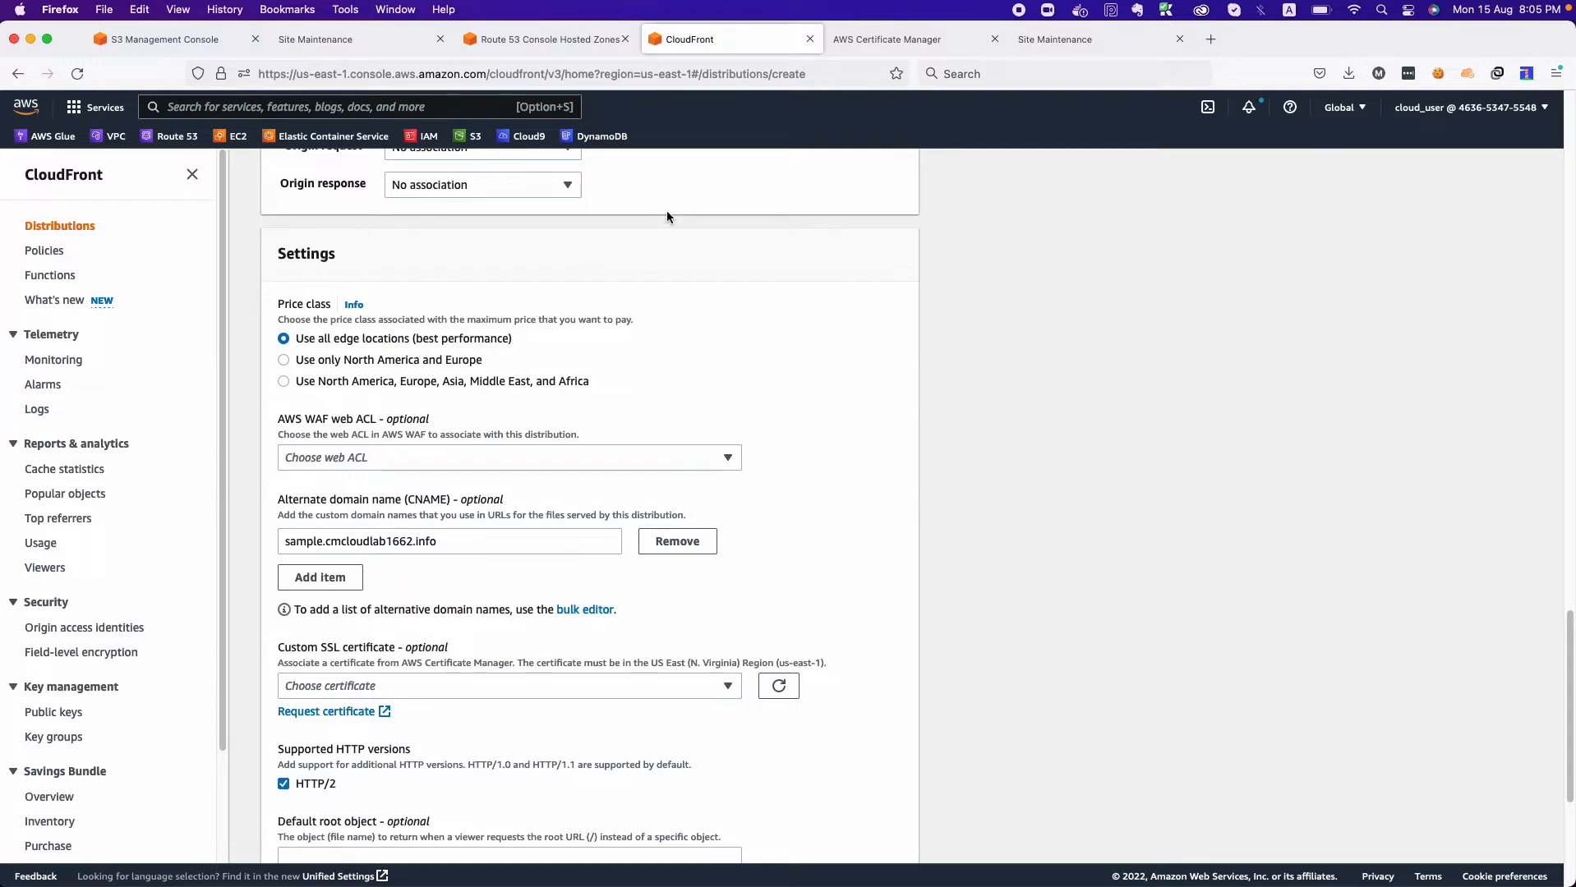
Review the certificates offered for the custom SSL certificate and in Certificate Manager, and look up the acm service.
scroll(417, 683, down, 2)
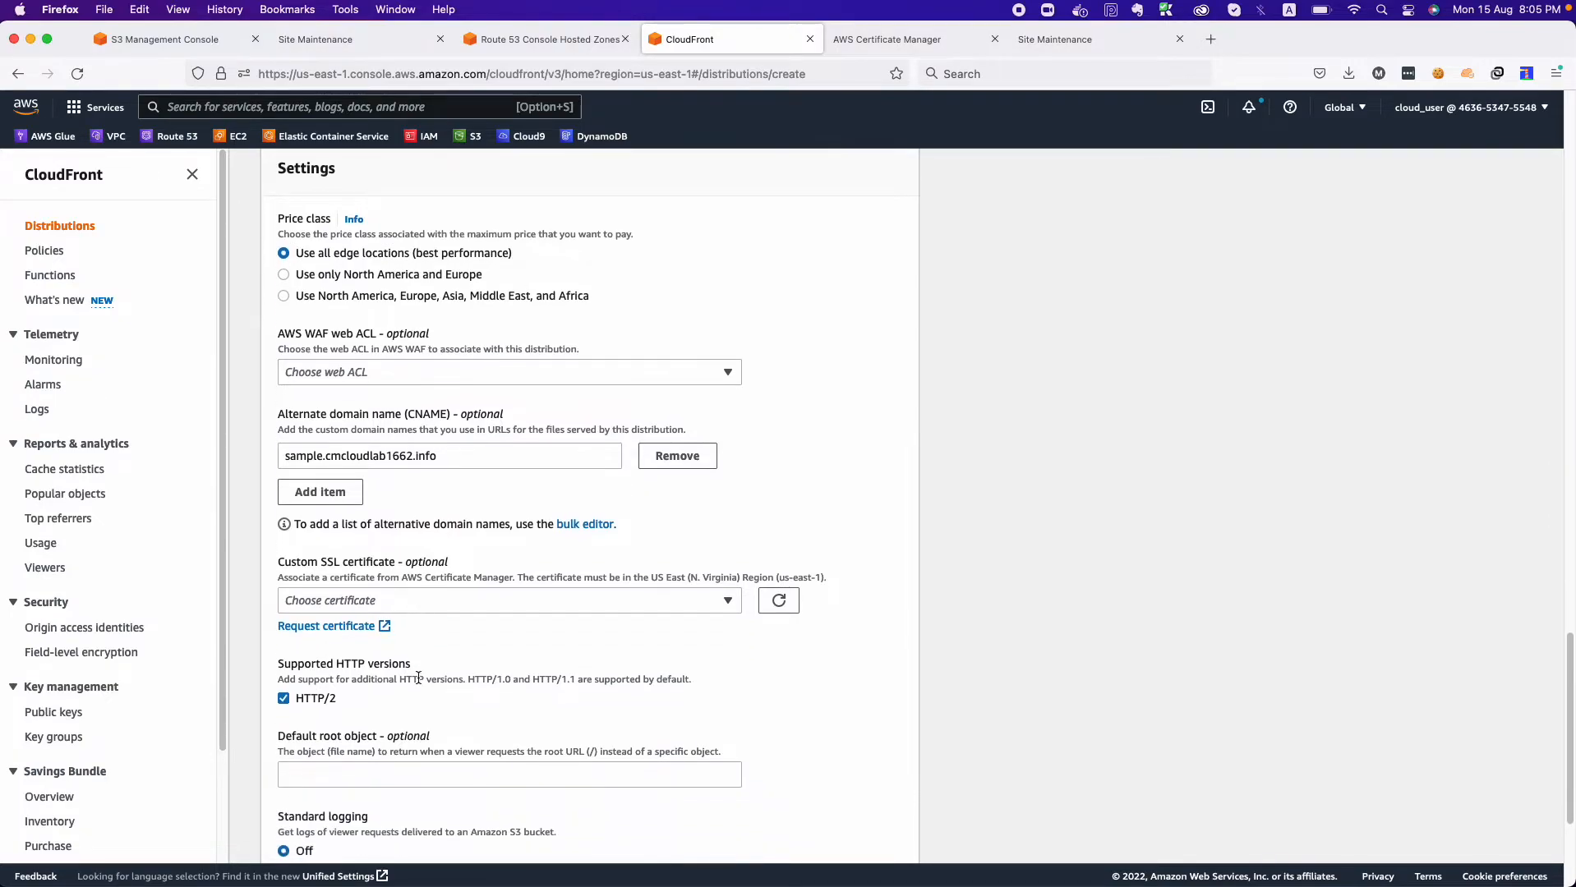
click(444, 599)
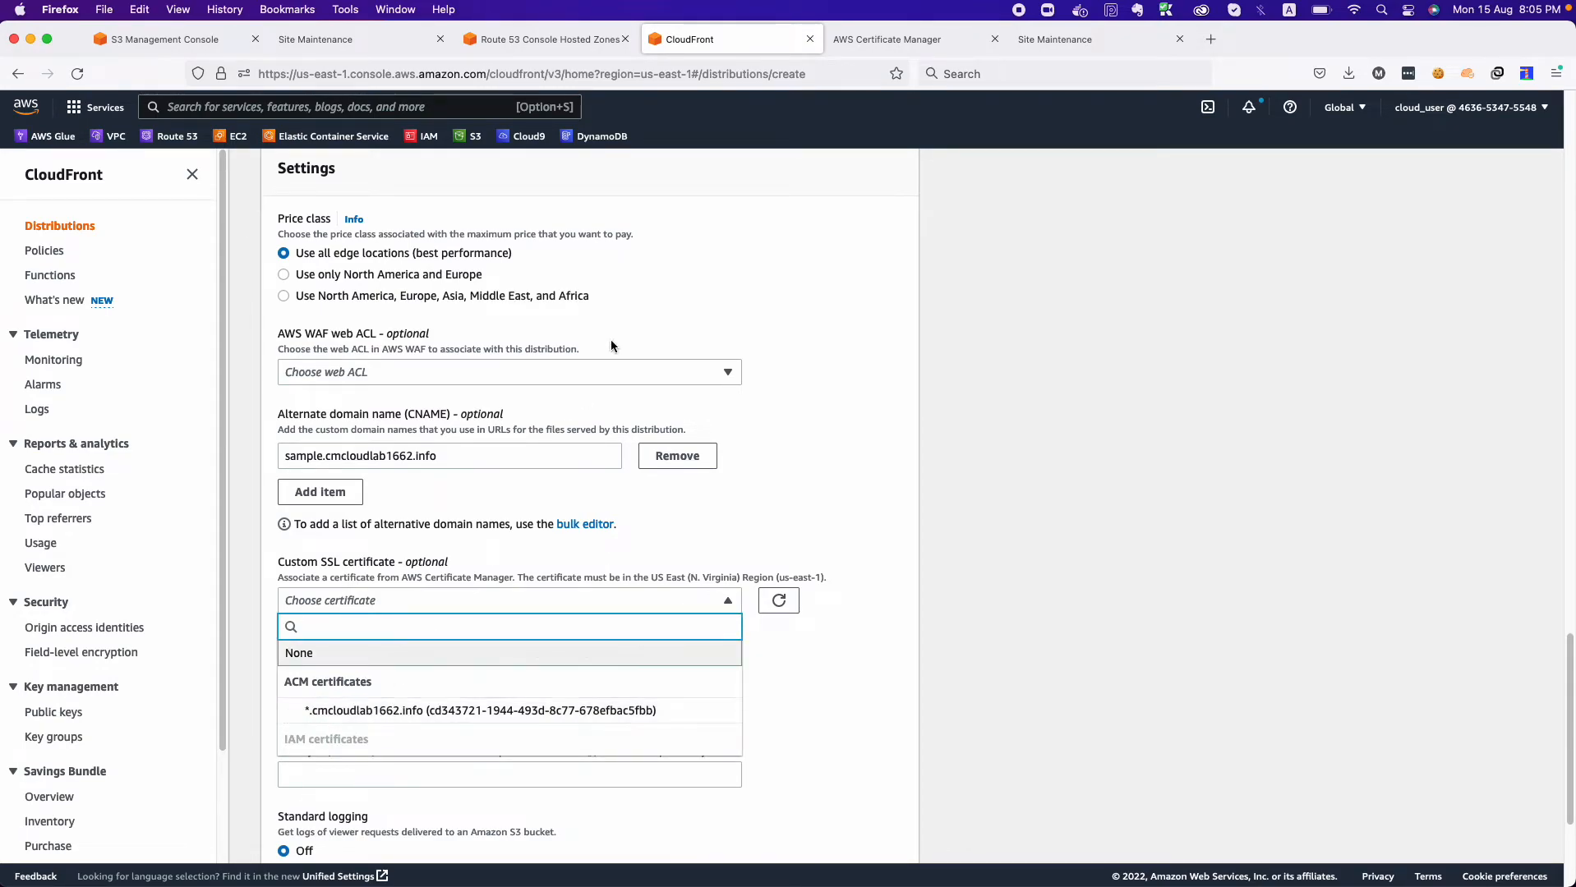
click(865, 48)
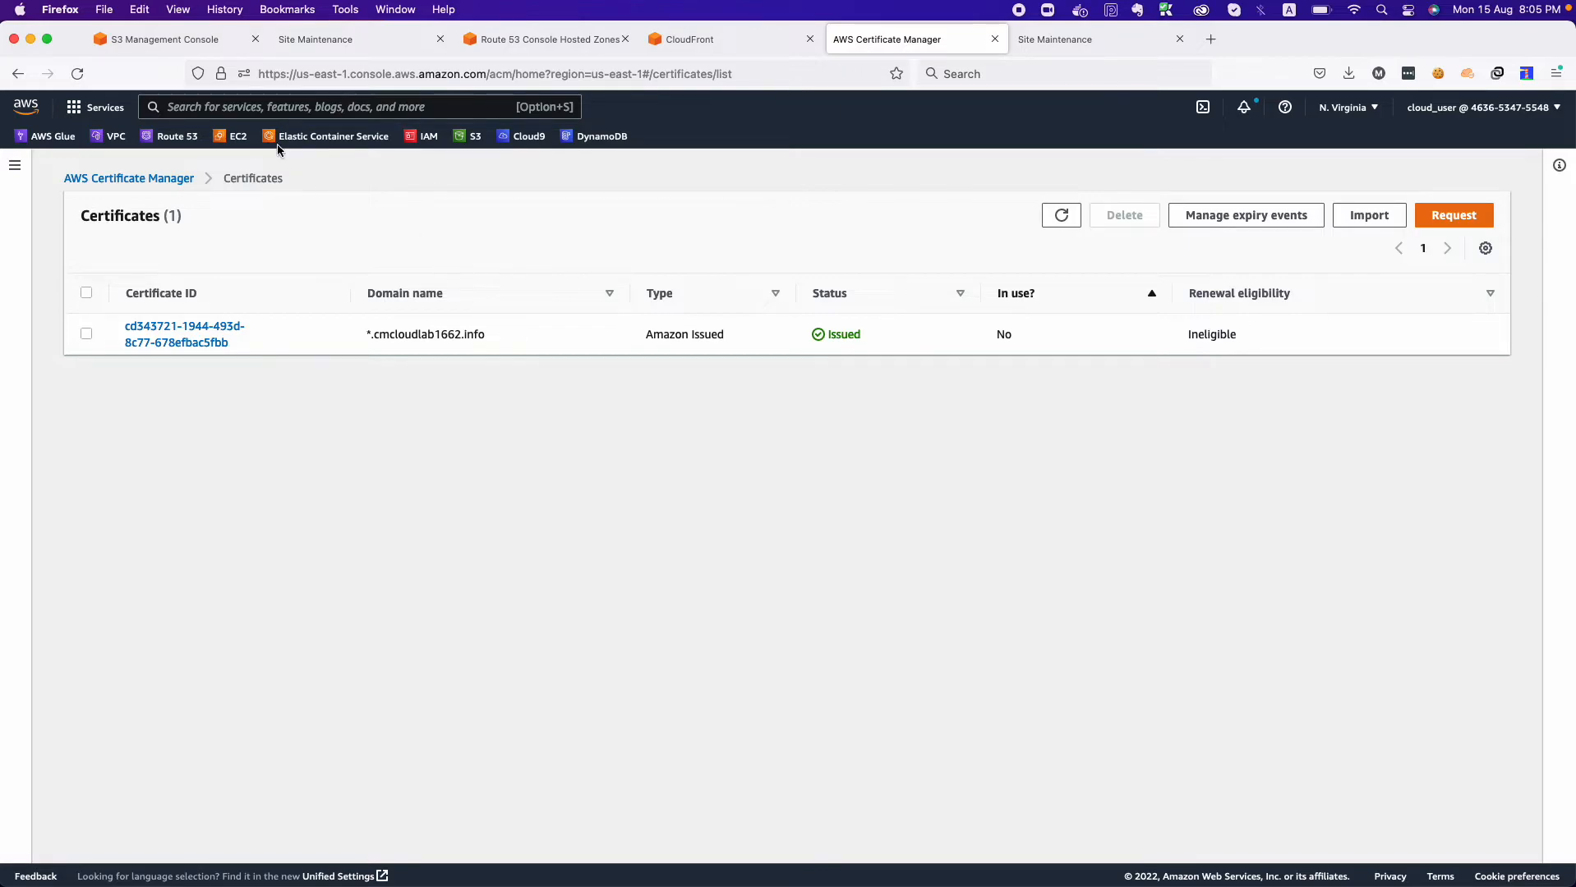
click(525, 37)
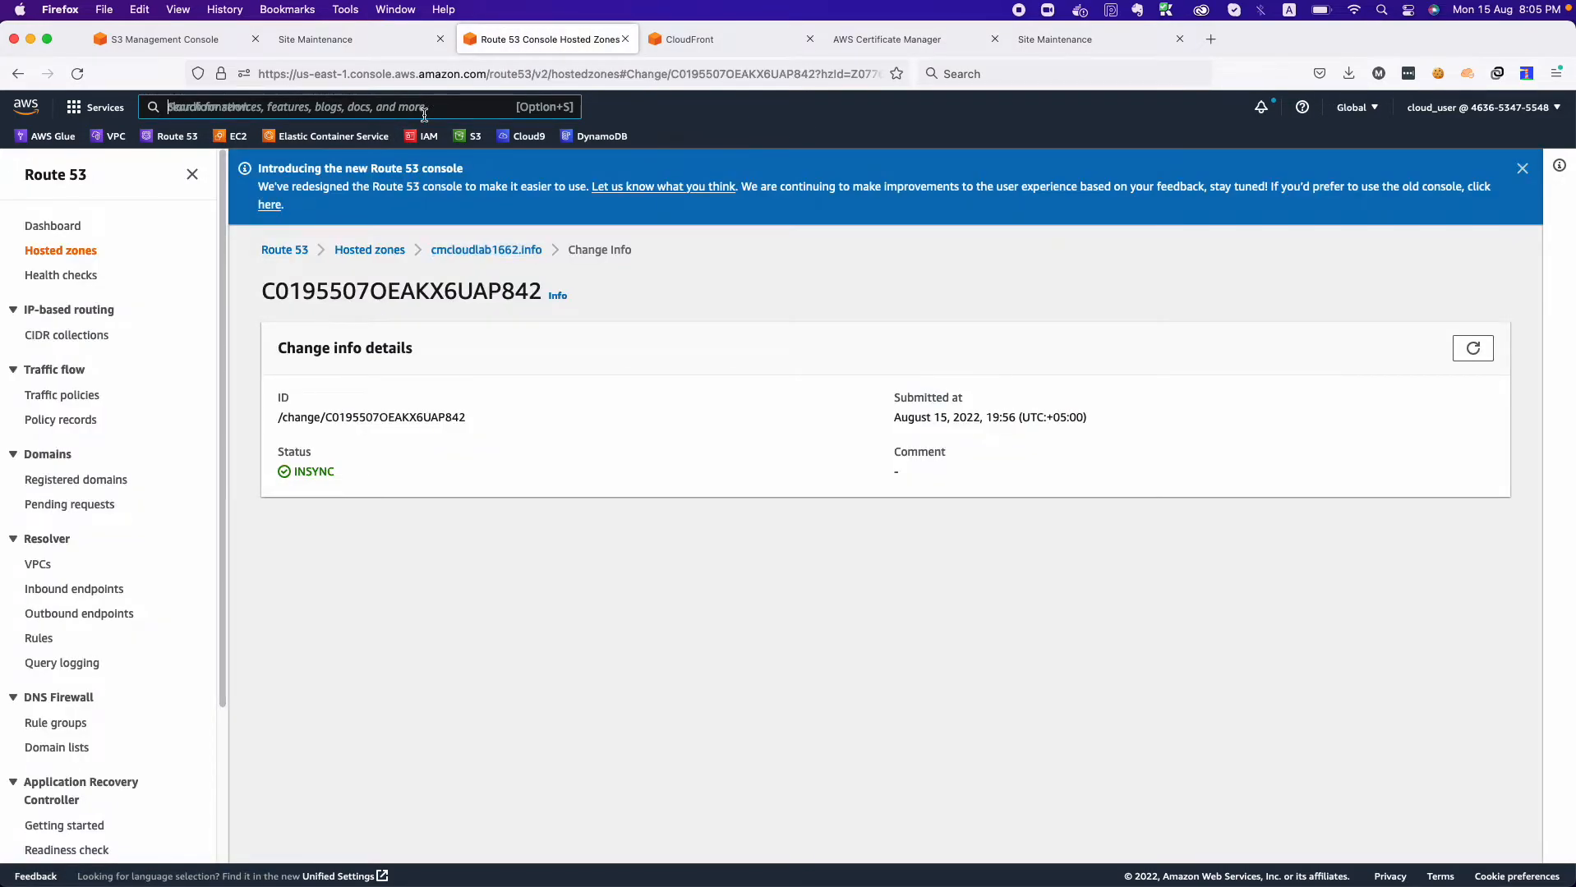
text(acm)
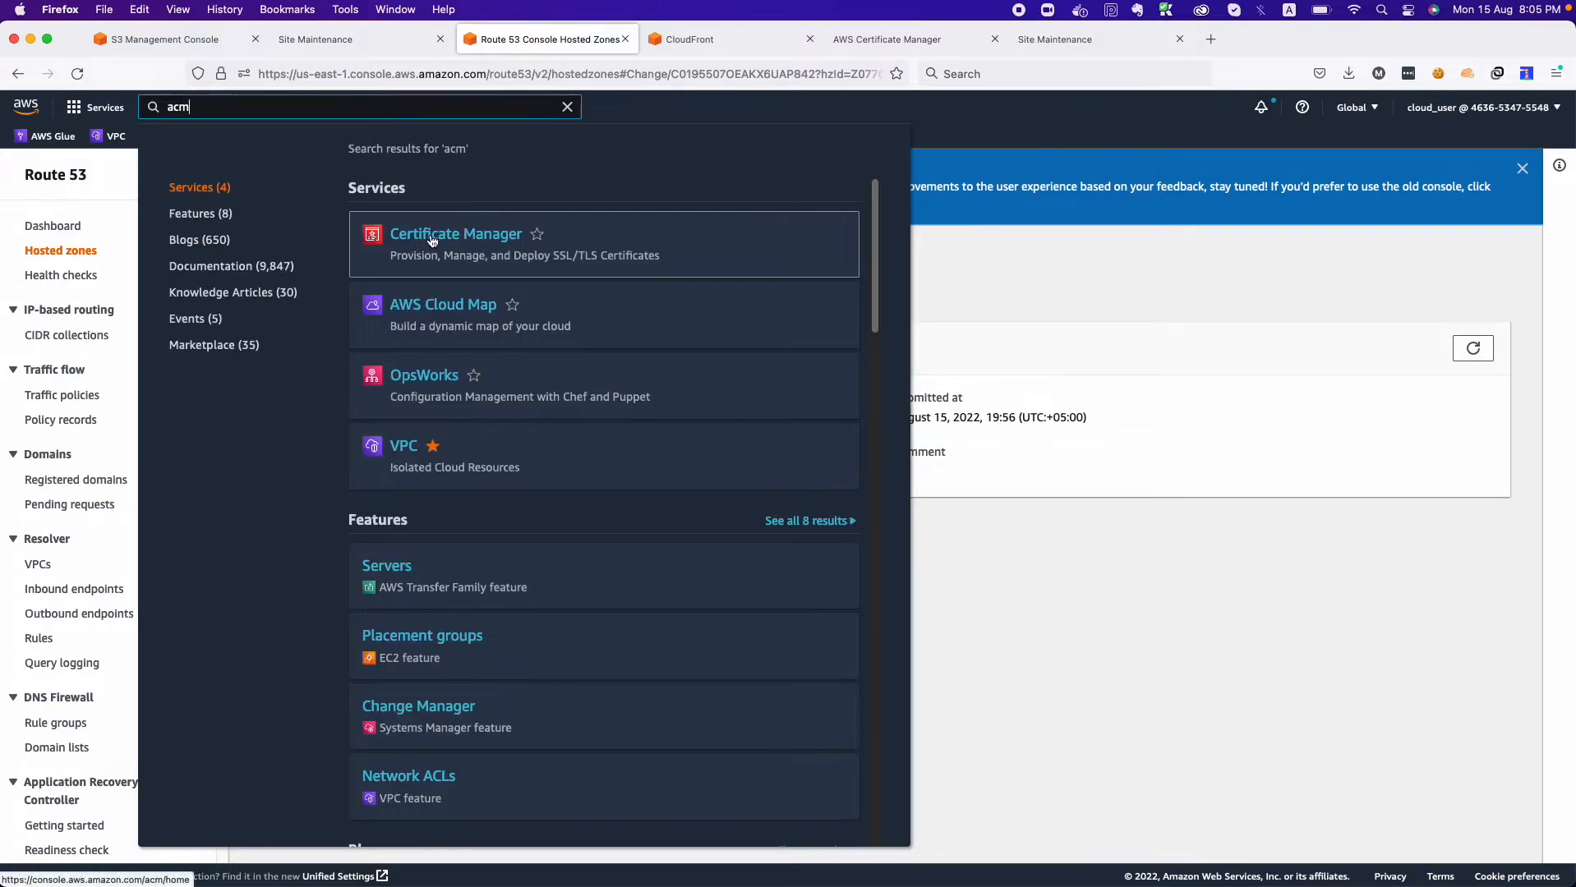
click(1022, 264)
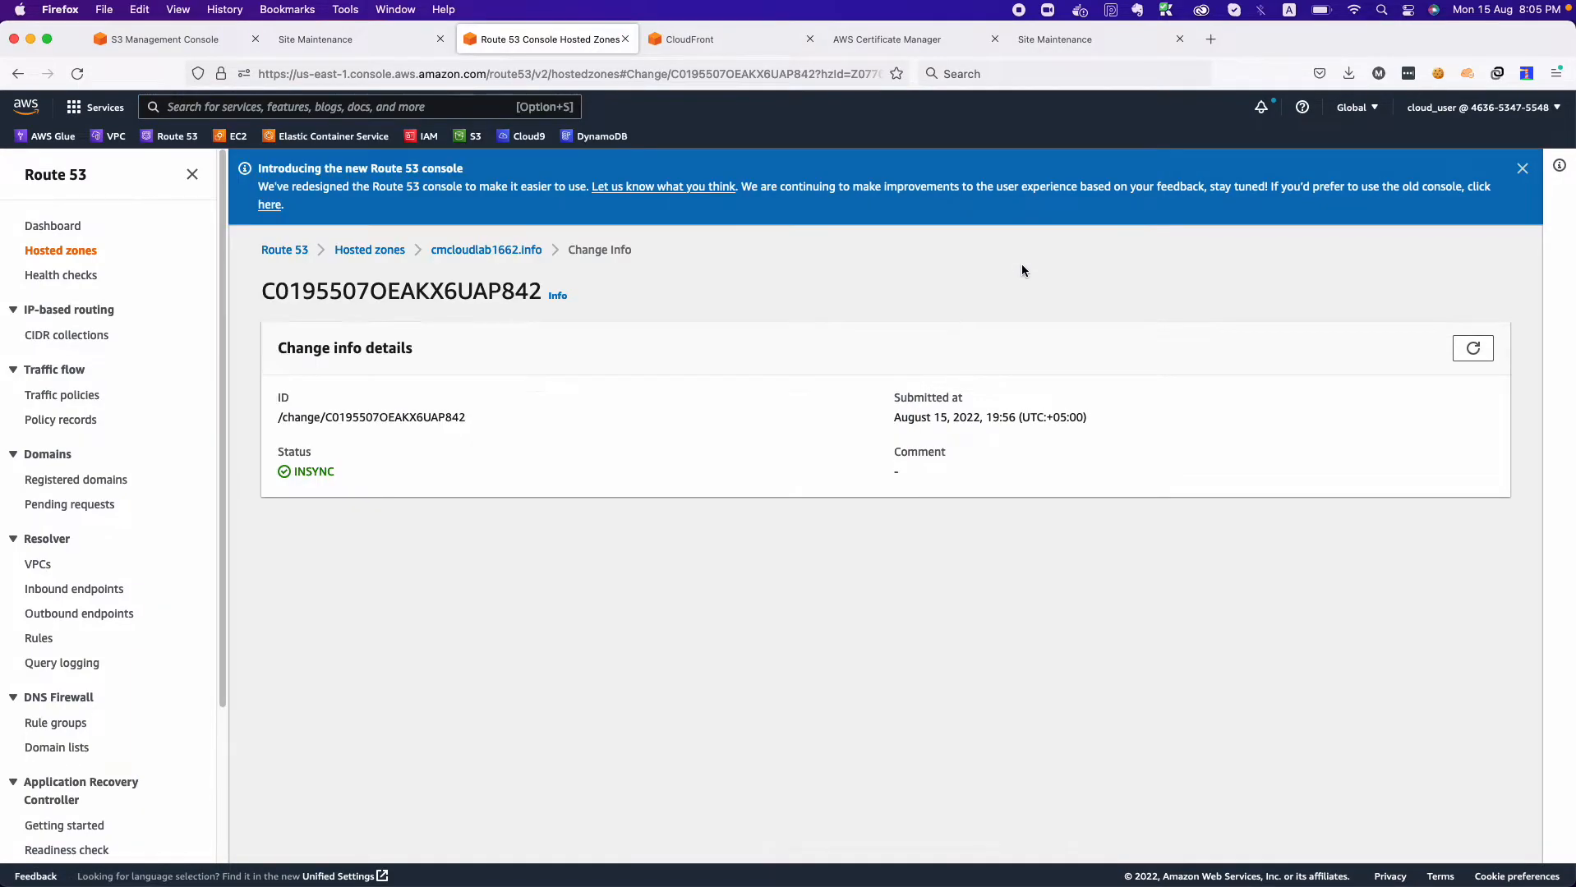
click(719, 46)
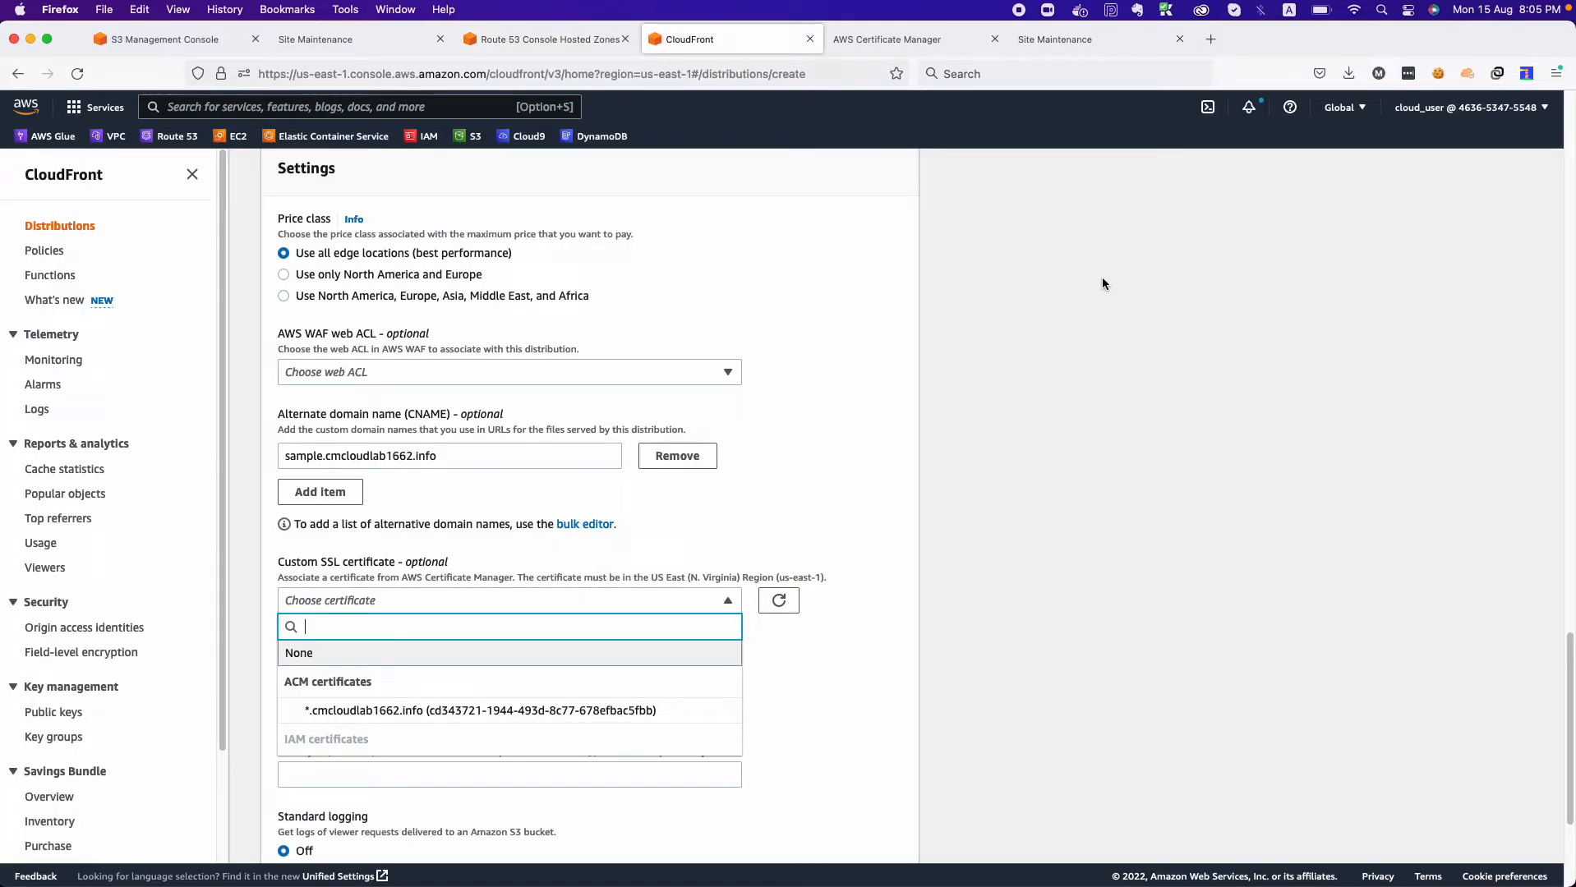
Start a public certificate request in AWS Certificate Manager for the domain name sample.cmcloudlab1662.info.
click(891, 38)
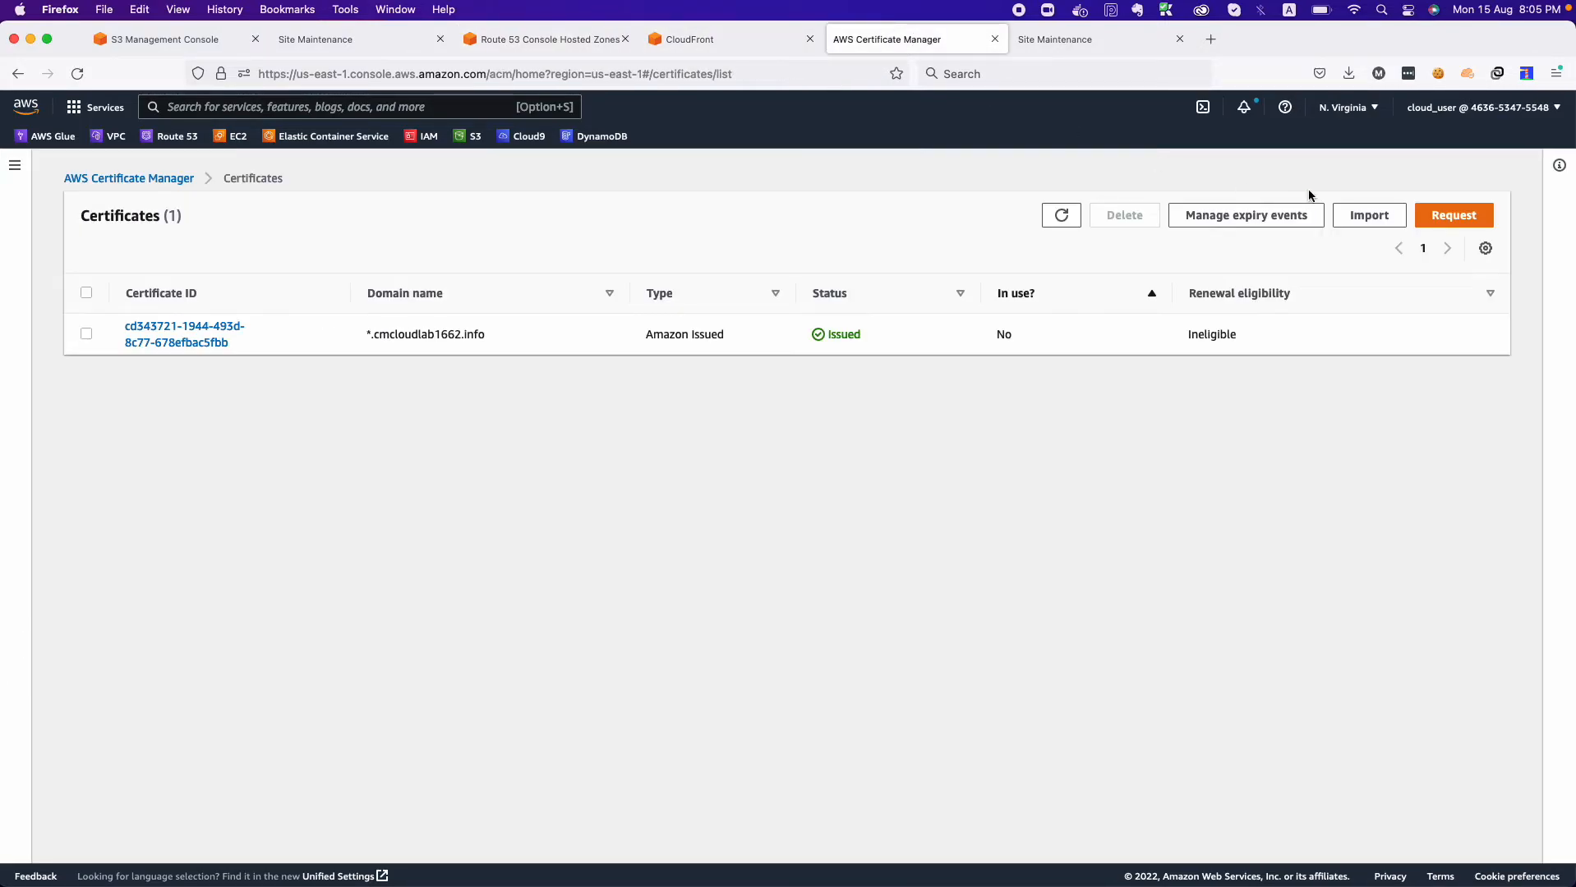
click(1468, 216)
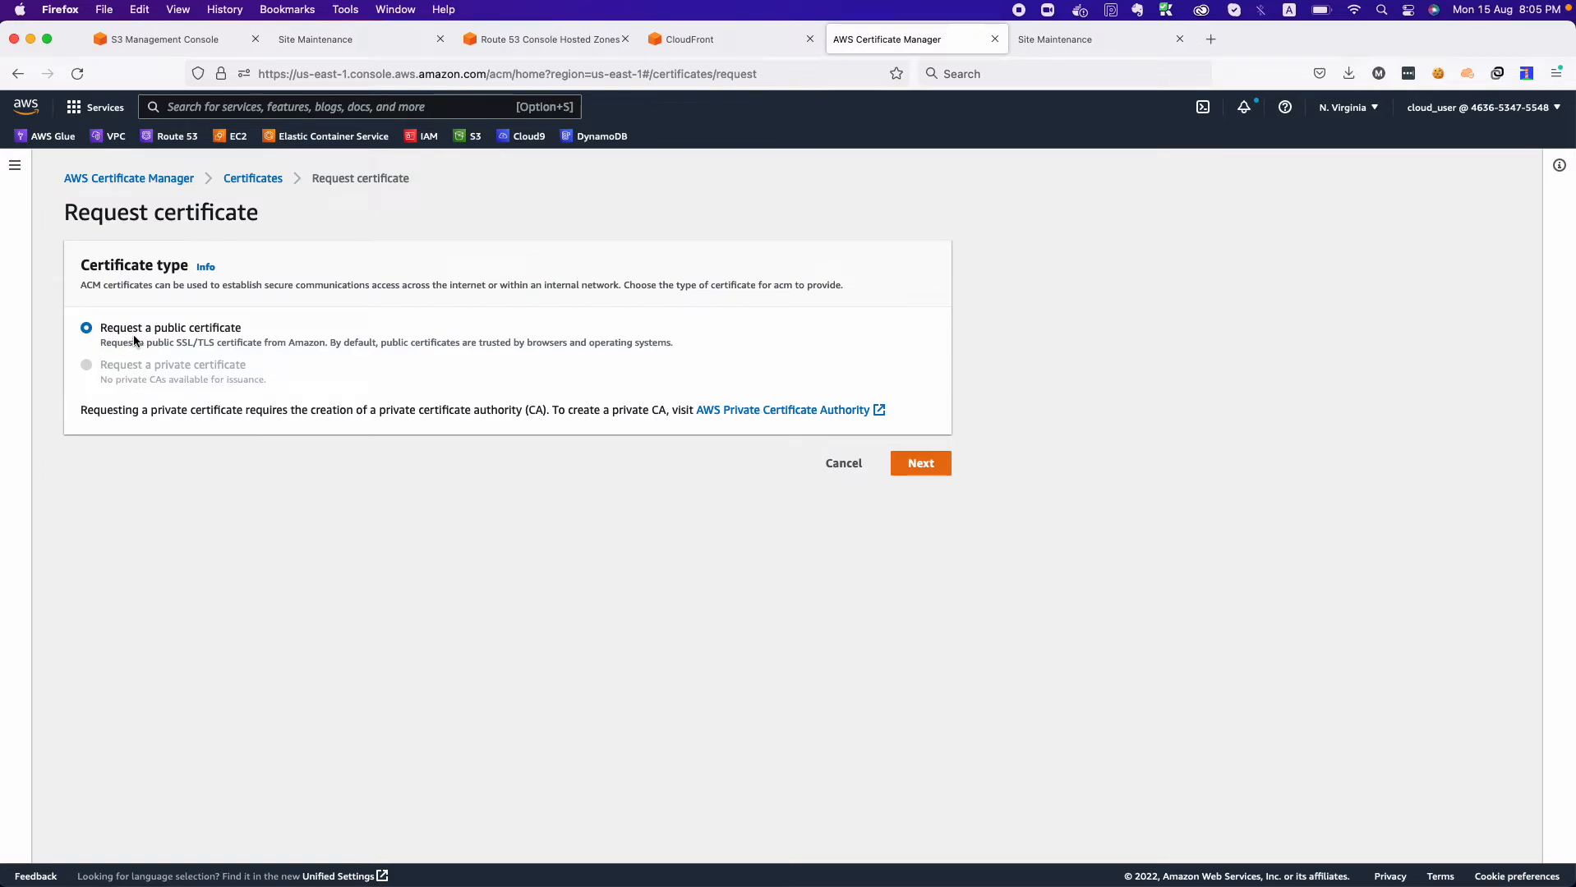
click(913, 465)
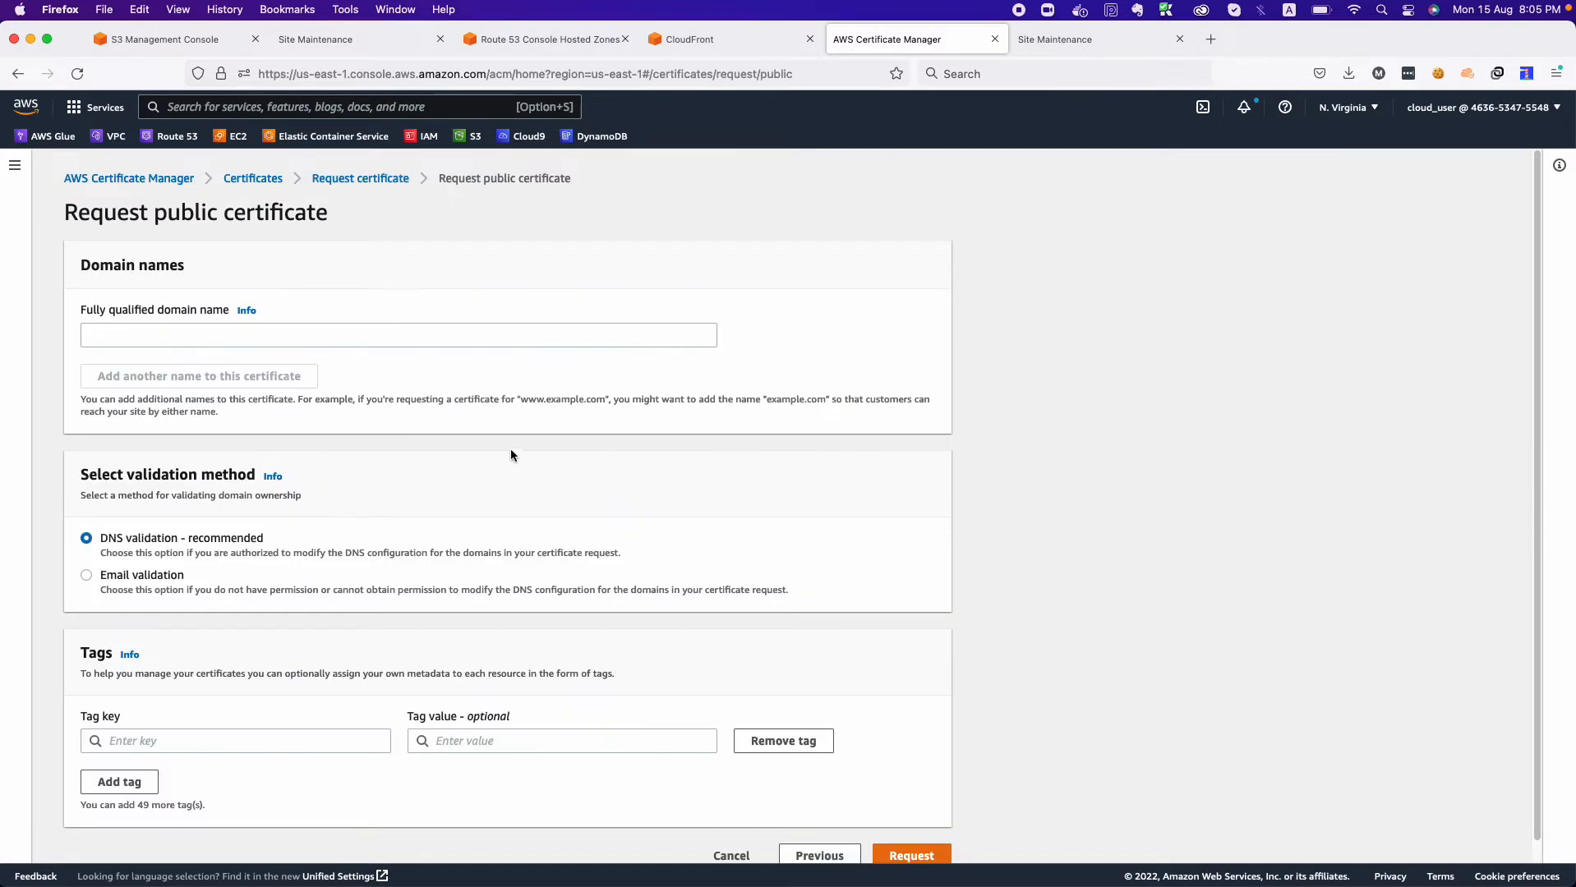
click(220, 334)
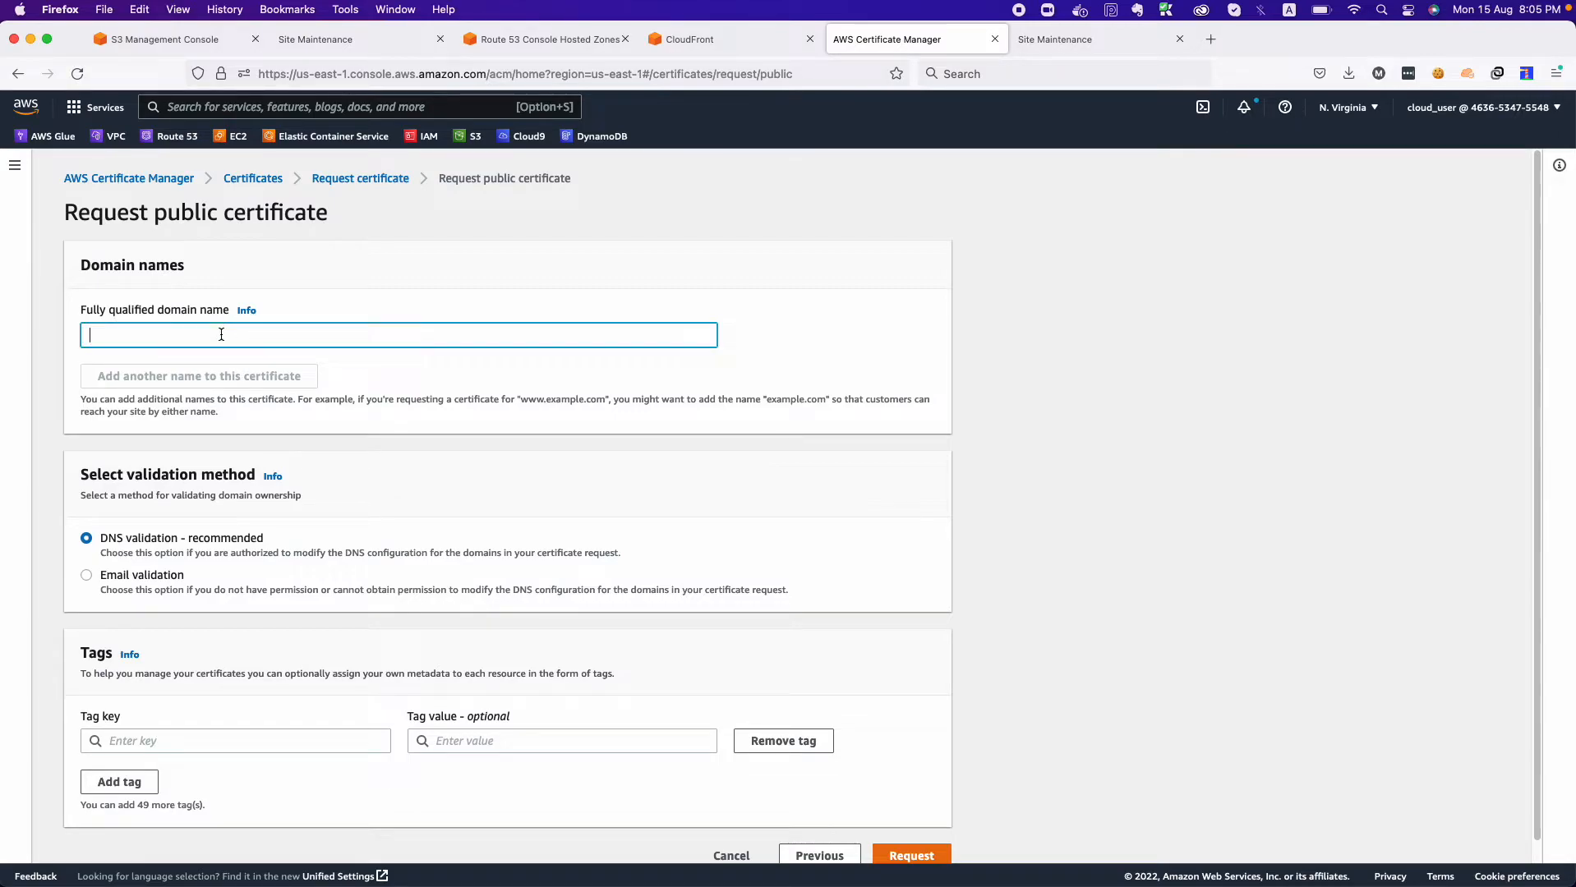
text(sample)
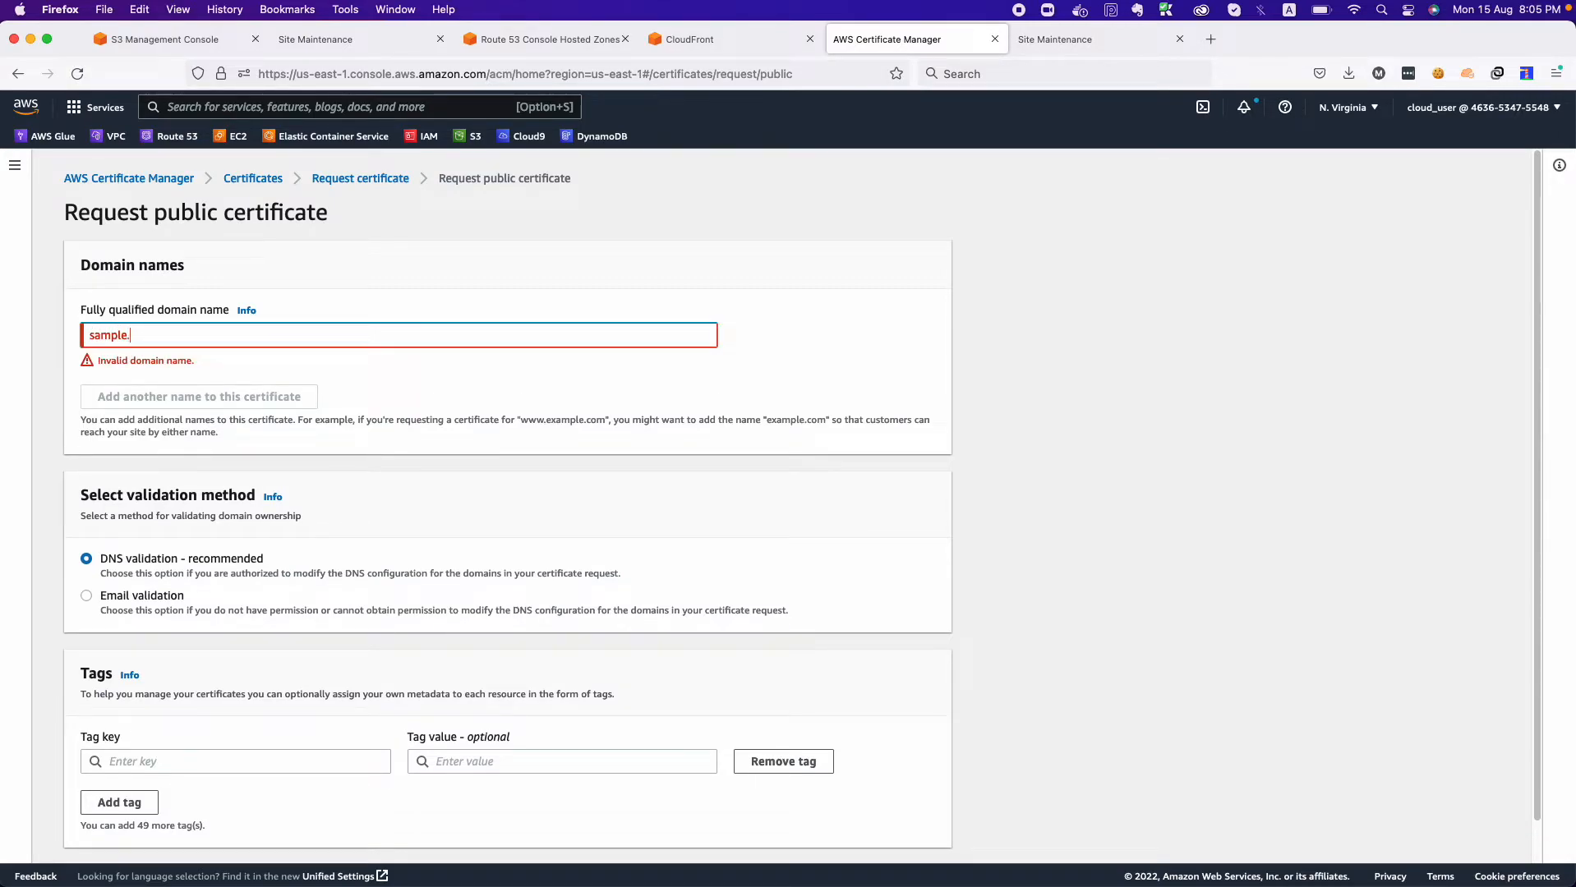
text(.)
text(cmcloudlab1662.info)
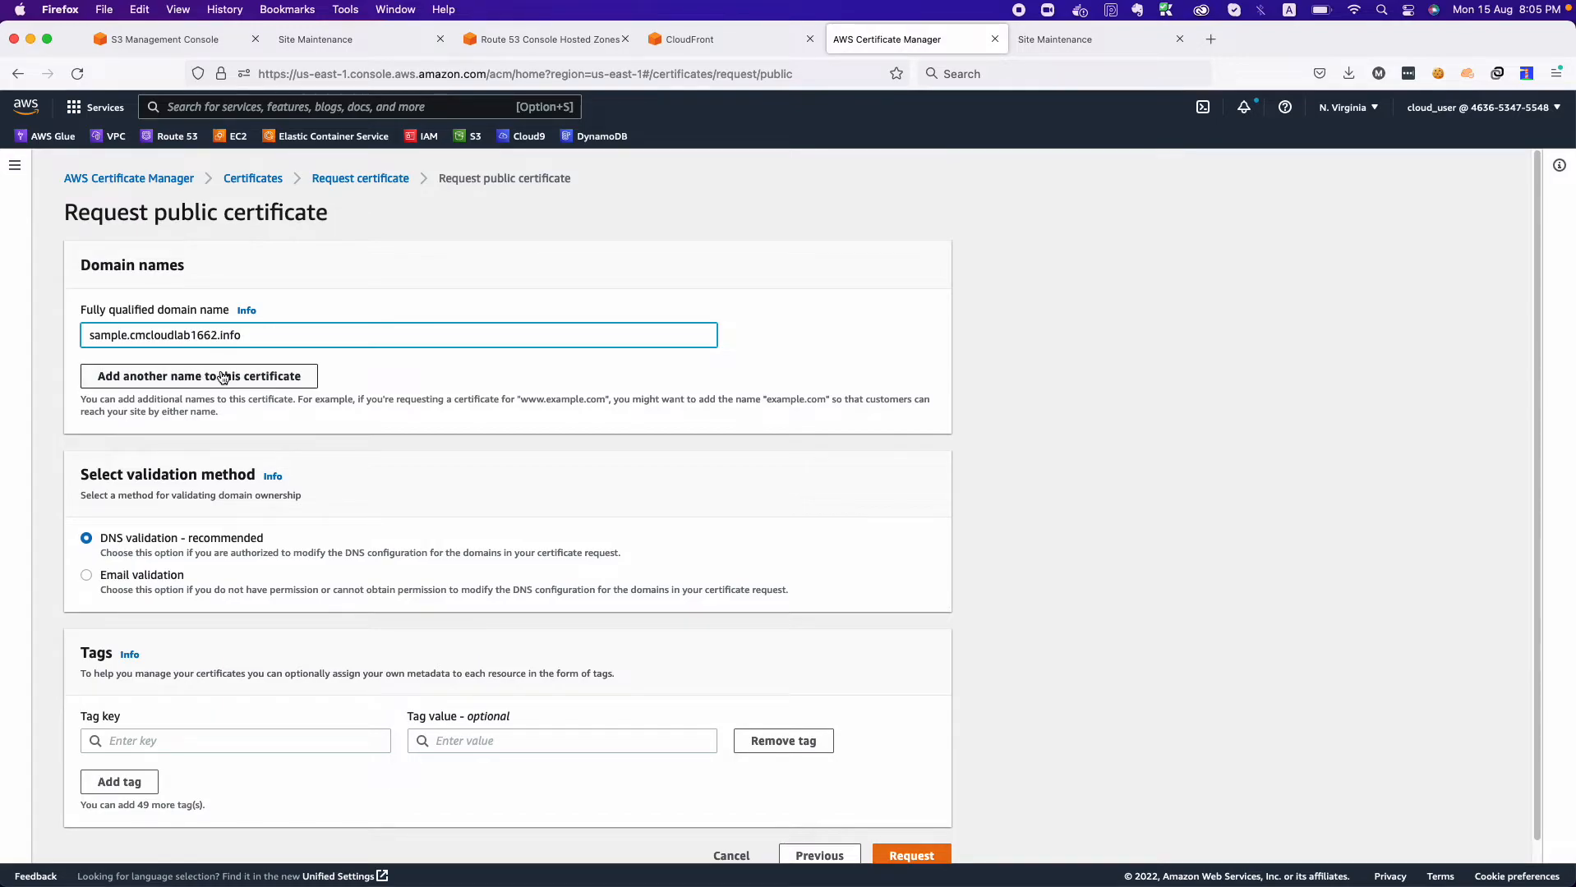
Add api.cmcloudlab1662.info as a second domain name on the certificate request.
click(267, 386)
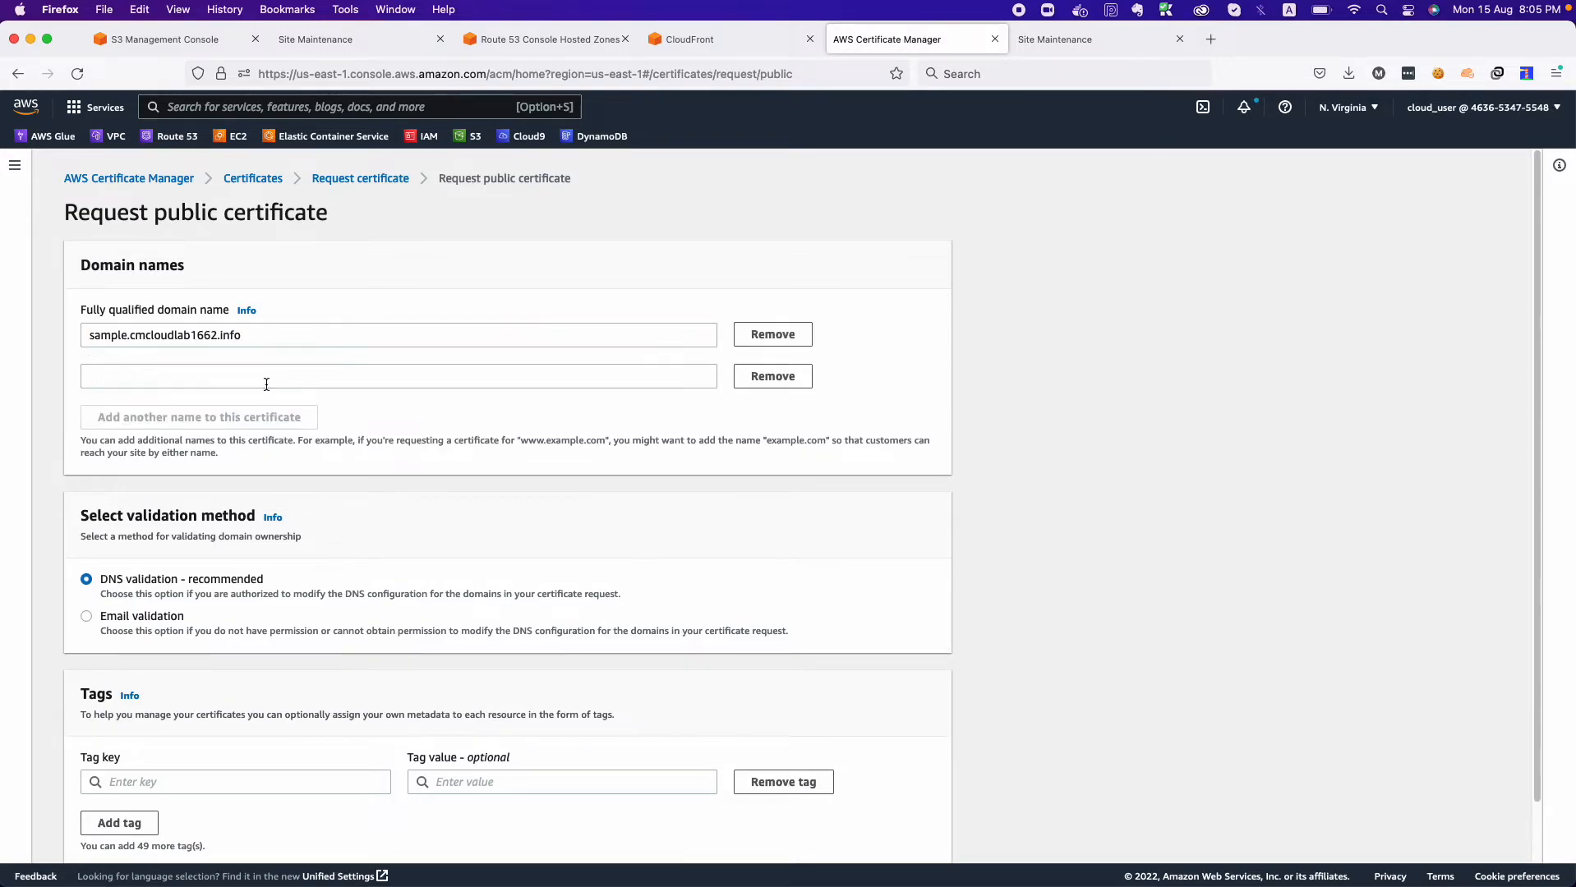
click(266, 382)
text(cmcloudlab1662.info)
click(92, 377)
text(api.)
scroll(202, 473, down, 2)
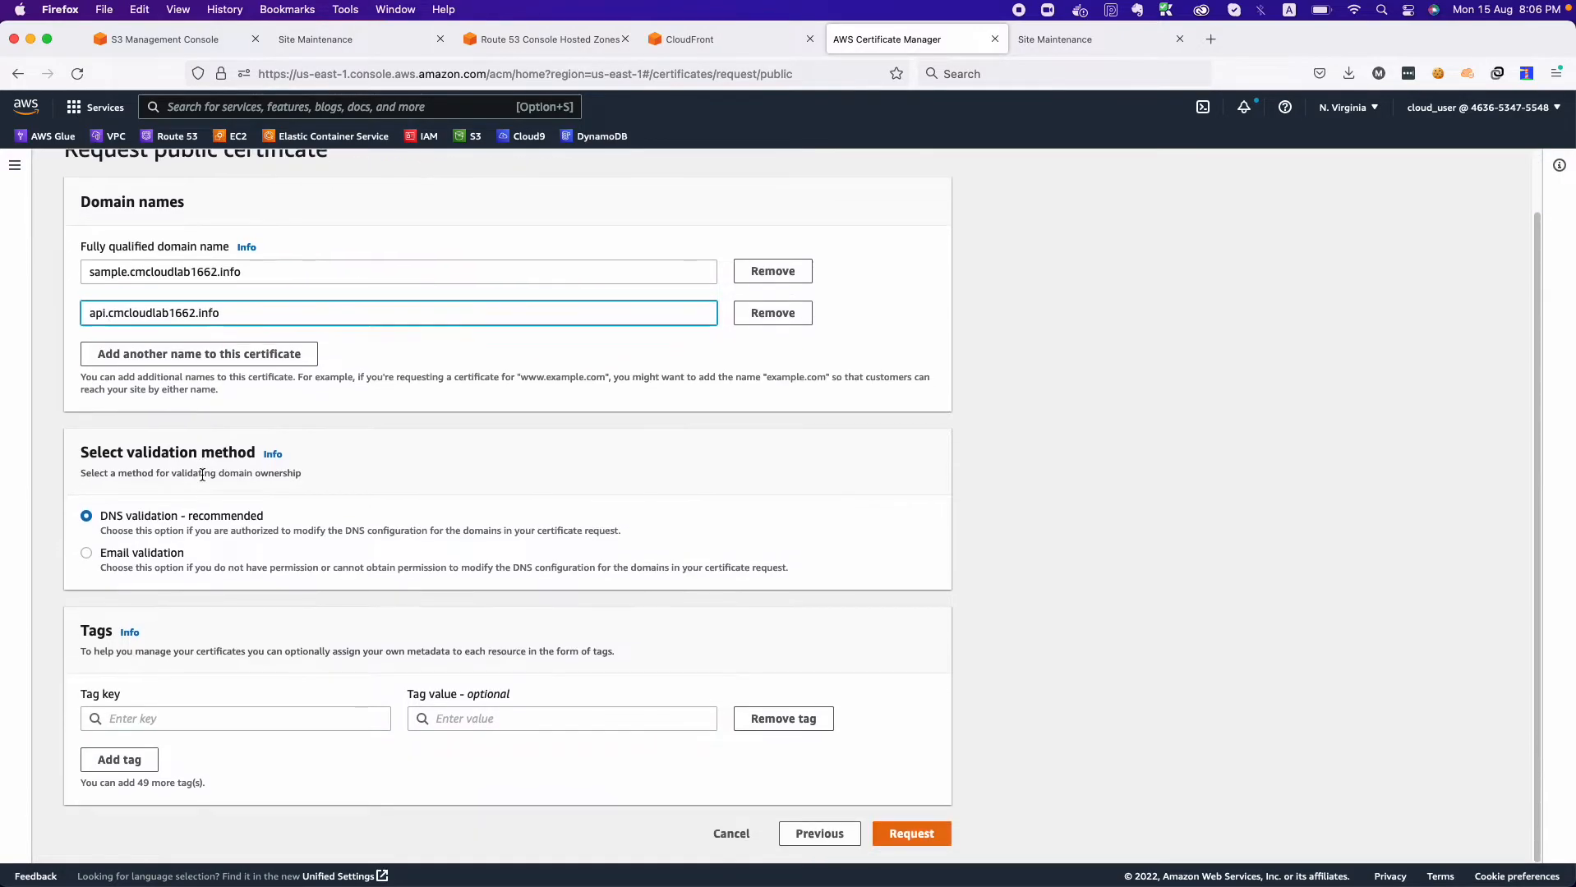
Try a wildcard in place of the api prefix, clear it, and remove the second domain name from the request.
click(107, 314)
drag(107, 313, 82, 314)
key(BackSpace)
text(*)
key(BackSpace)
key(BackSpace)
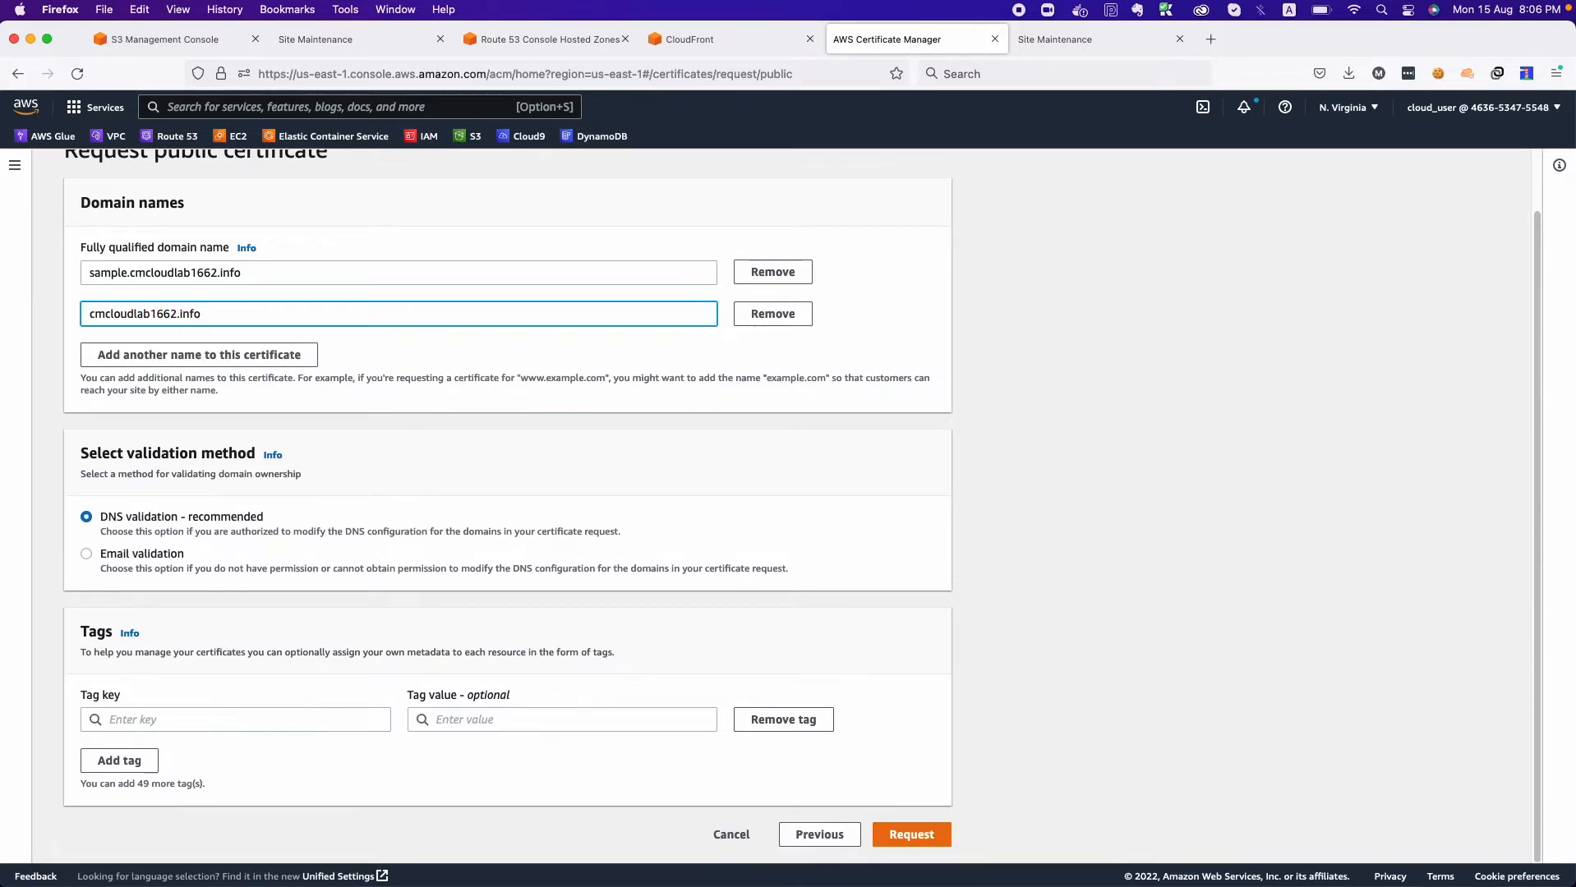
click(772, 314)
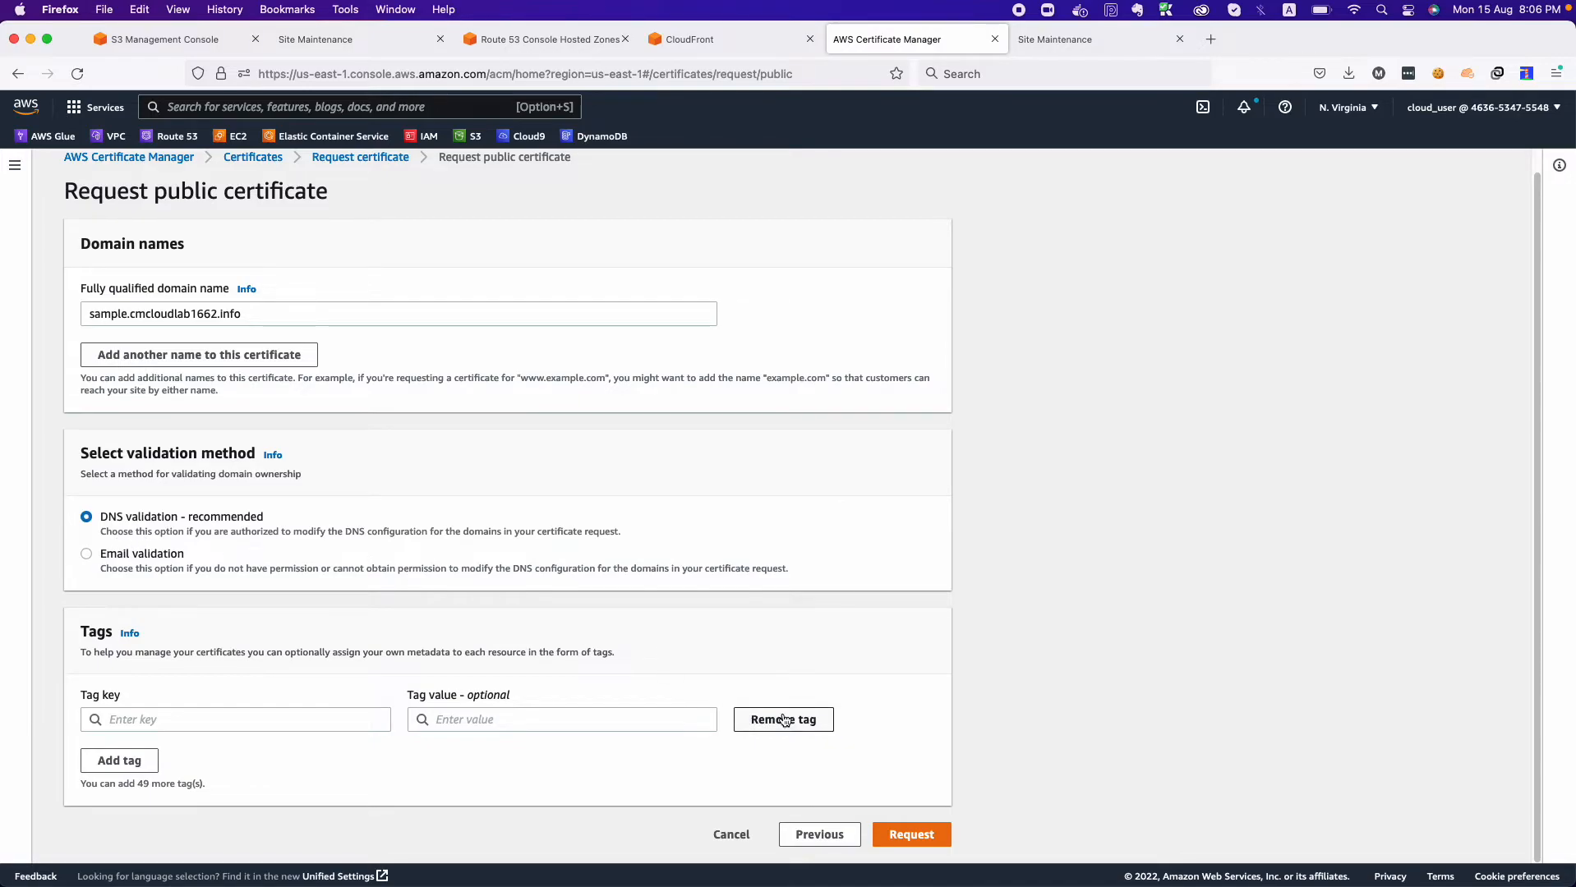
Submit the public certificate request for sample.cmcloudlab1662.info with DNS validation.
click(911, 834)
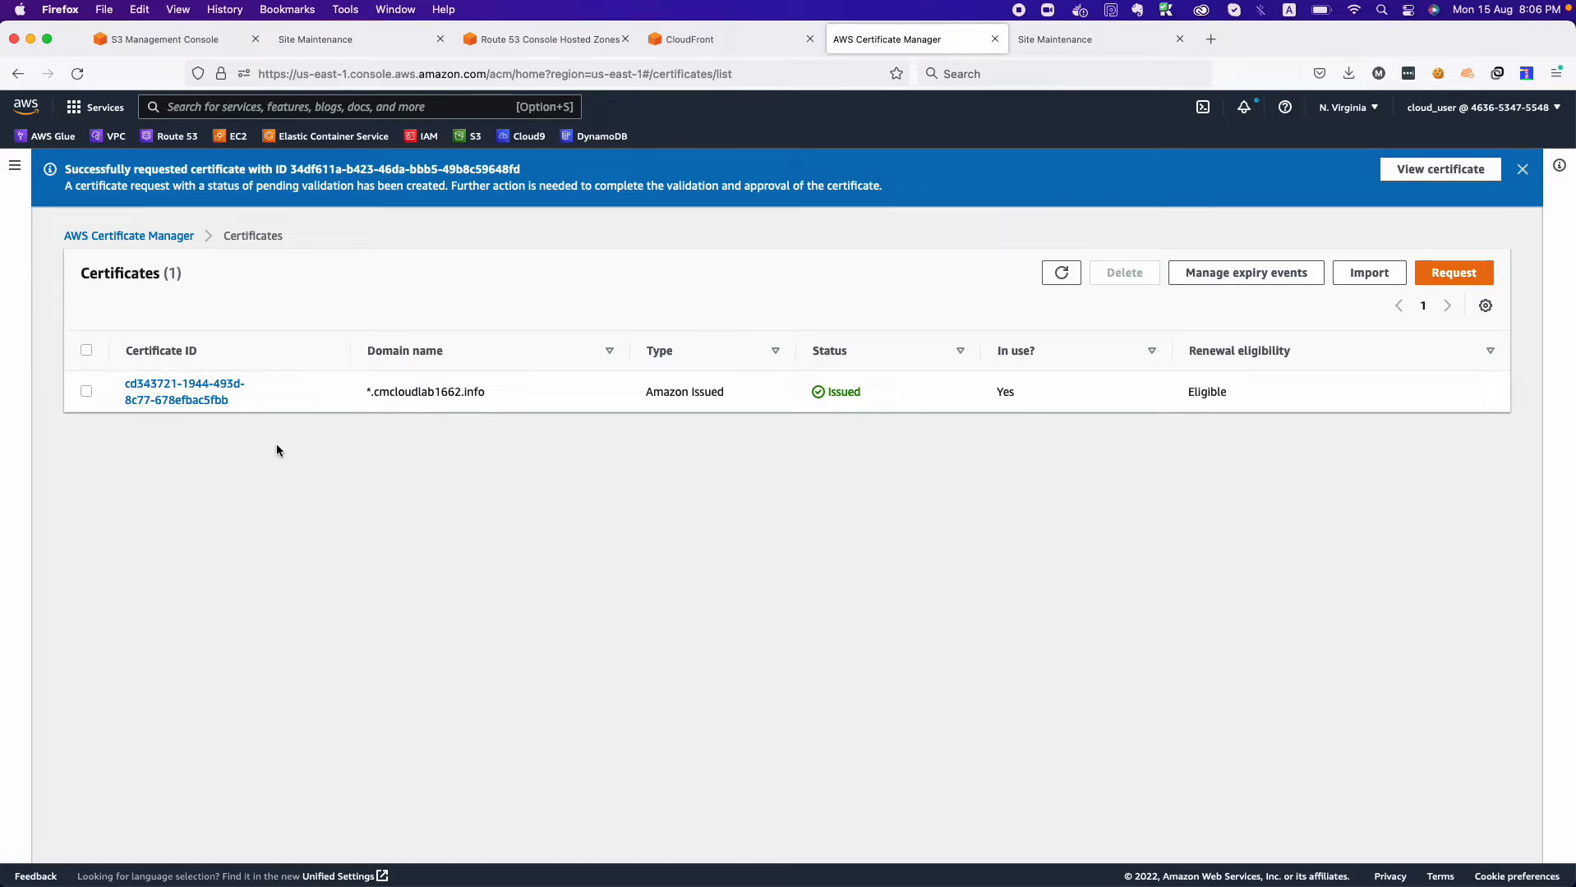
drag(364, 395, 390, 392)
In the CloudFront distribution settings, choose the *.cmcloudlab1662.info ACM certificate as the custom SSL certificate, keeping the TLSv1.2_2021 security policy.
click(702, 41)
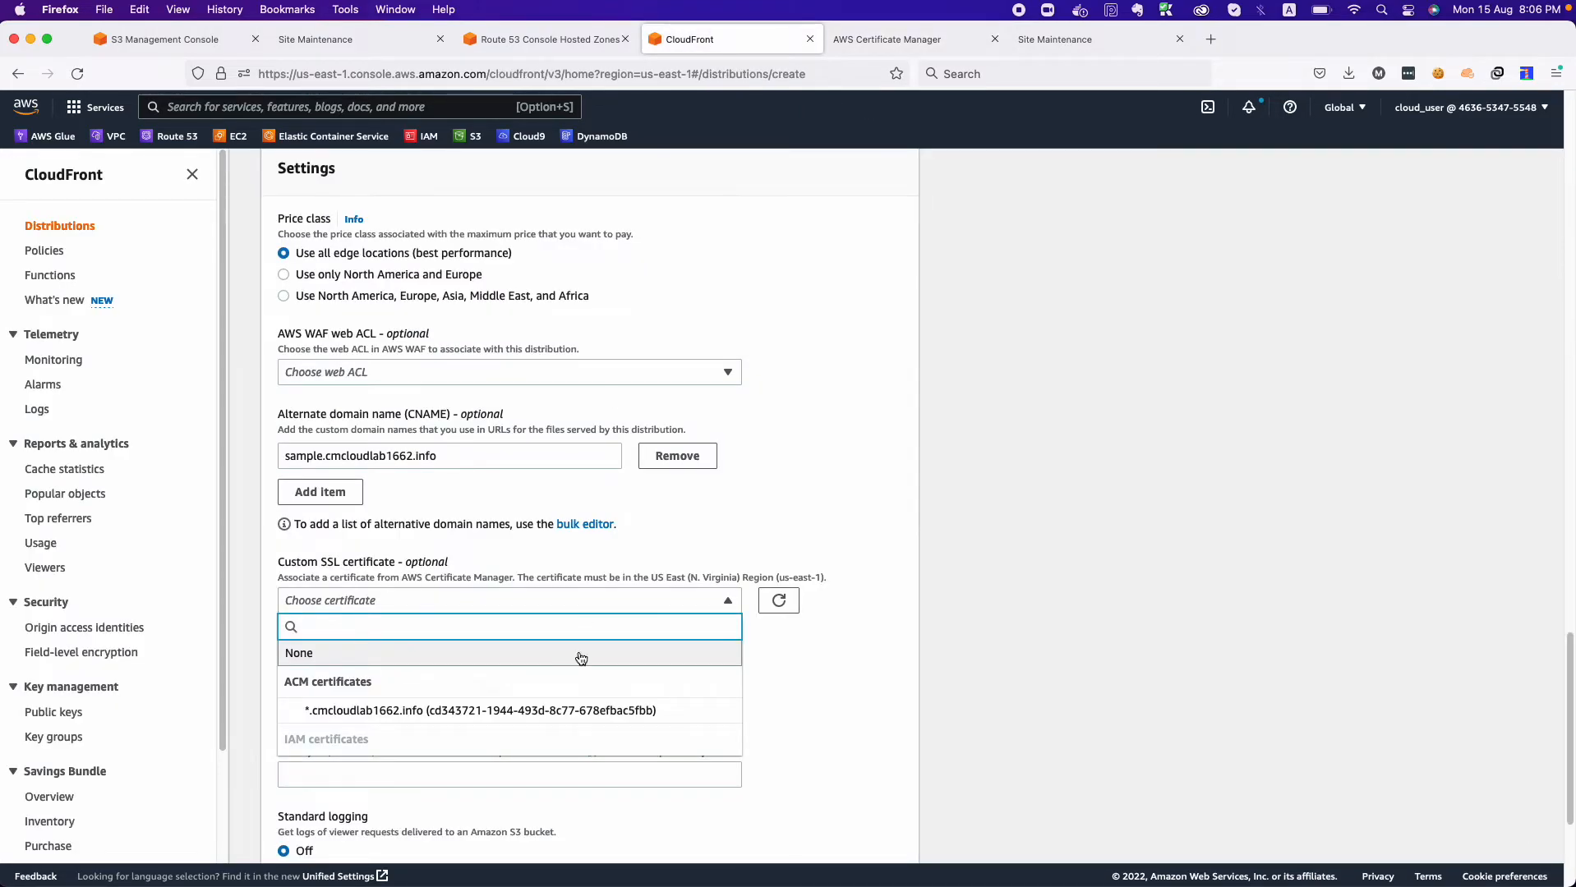
click(570, 711)
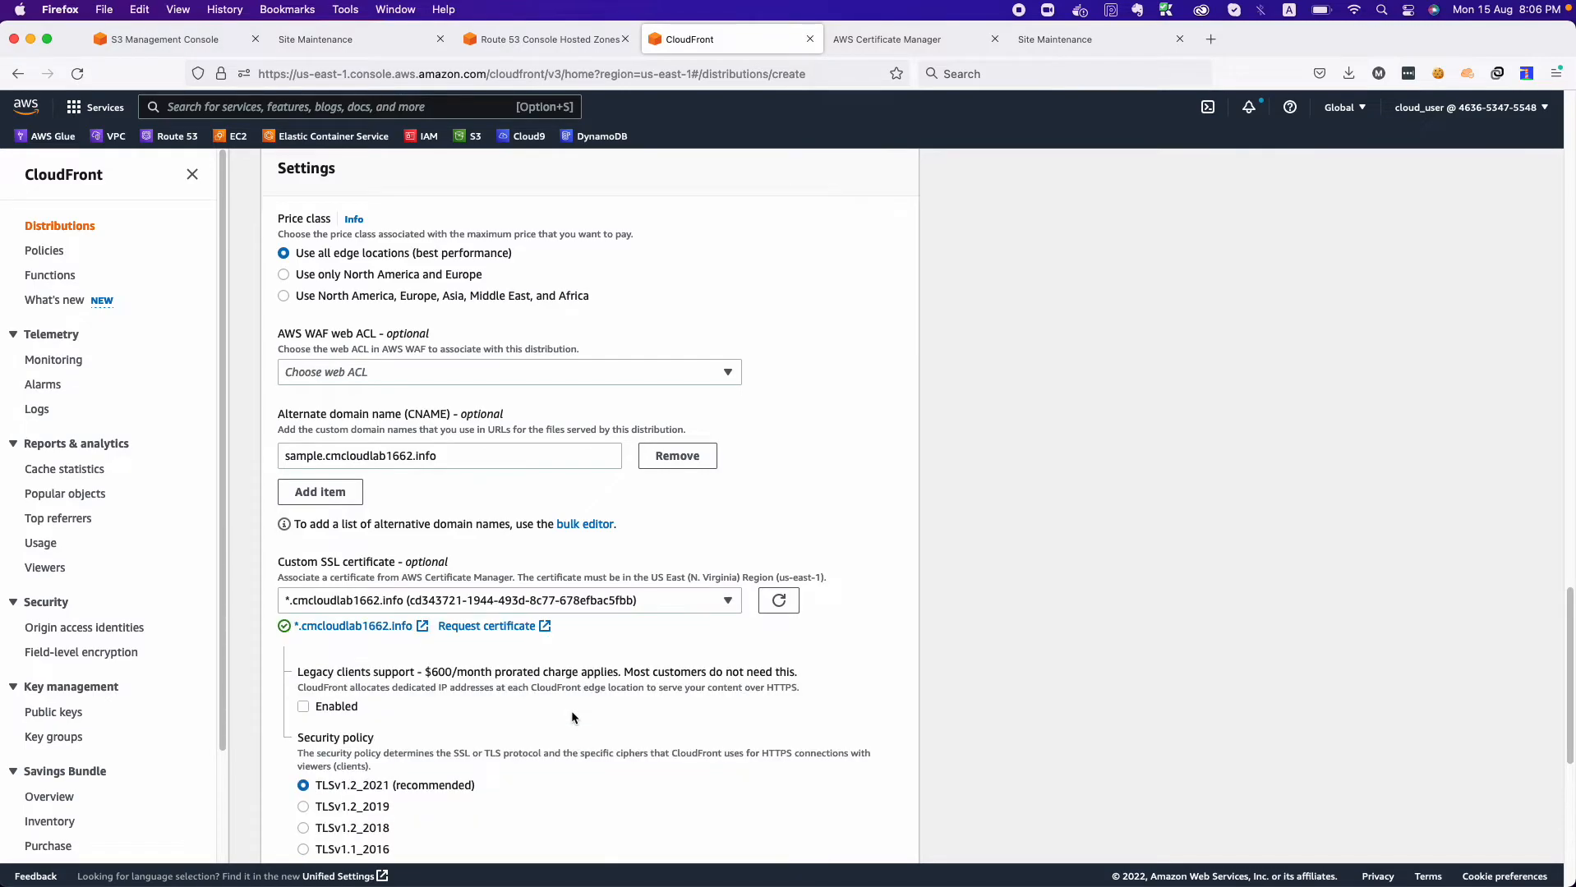
scroll(453, 688, down, 5)
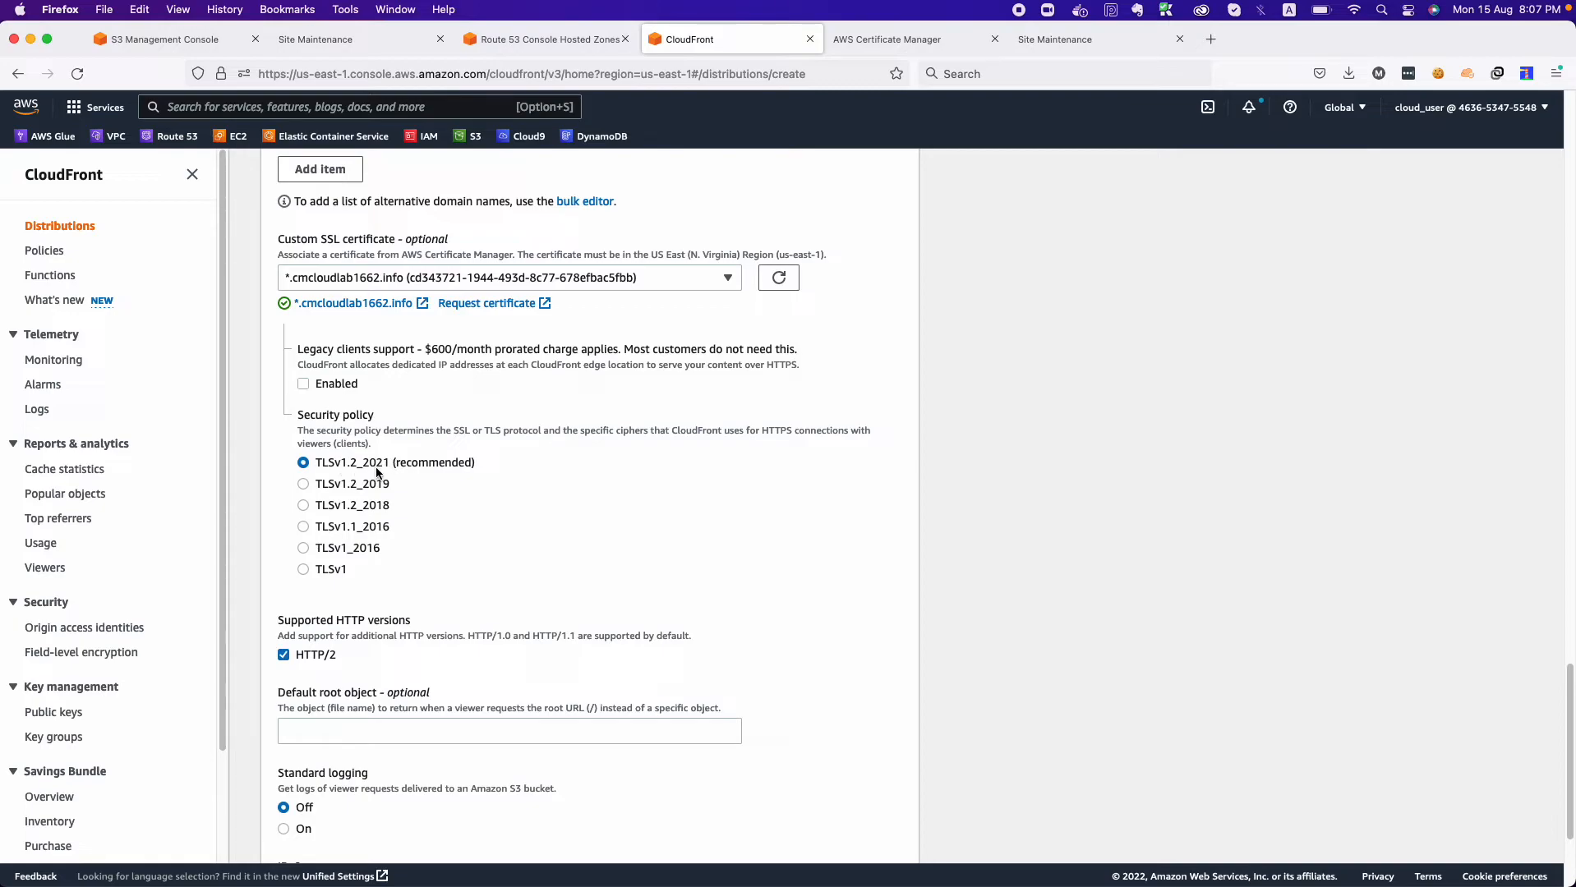
scroll(421, 562, down, 3)
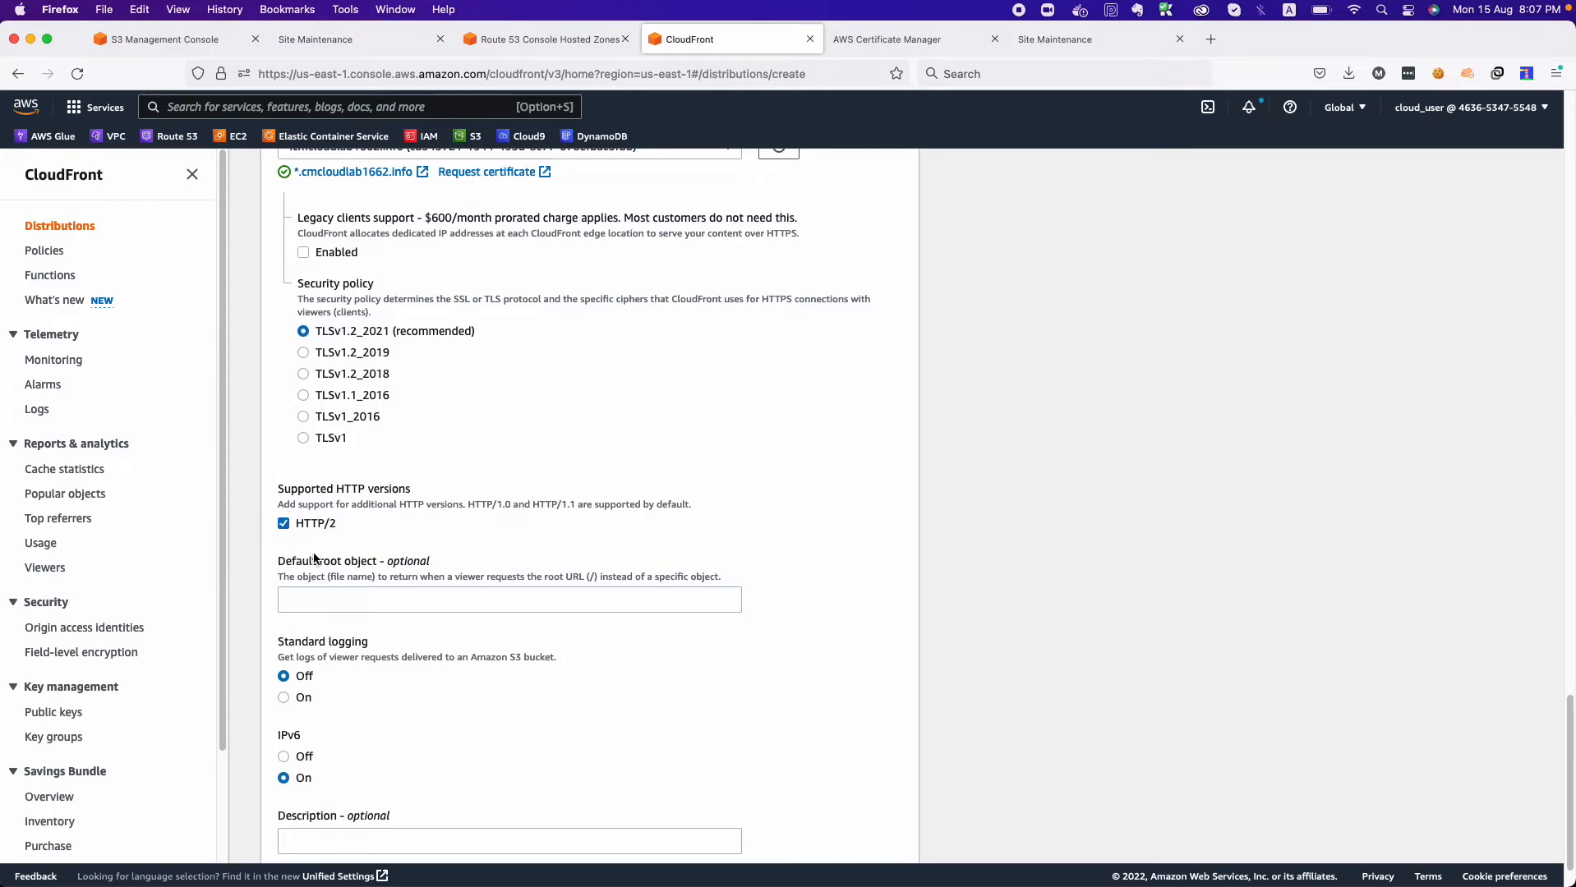
Set the default root object to index.html and create the distribution.
scroll(398, 544, down, 2)
click(399, 539)
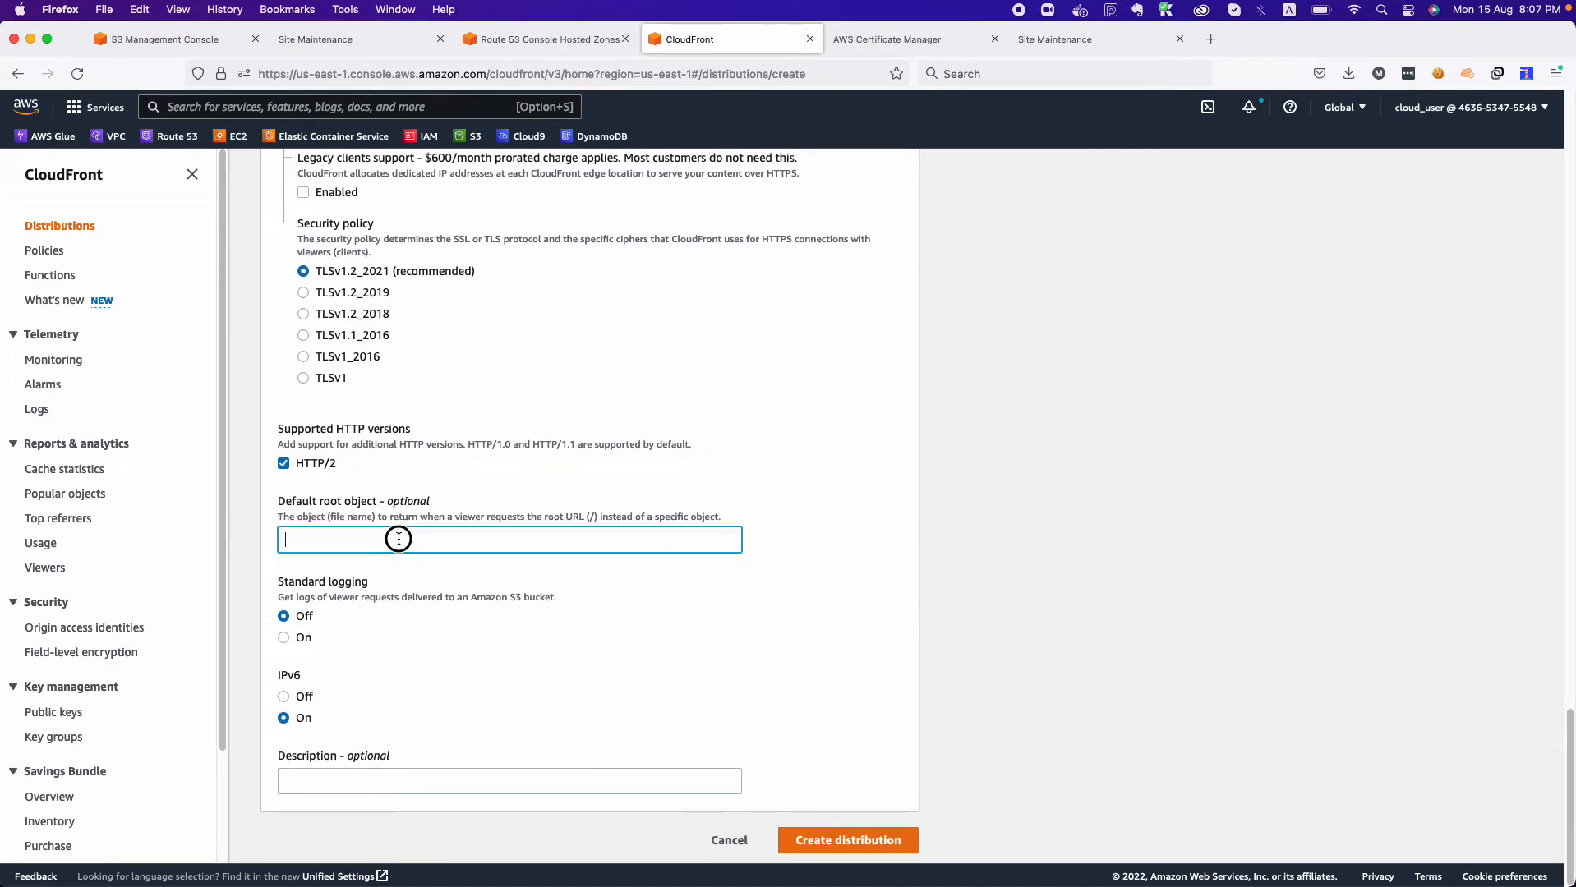
drag(278, 502, 427, 501)
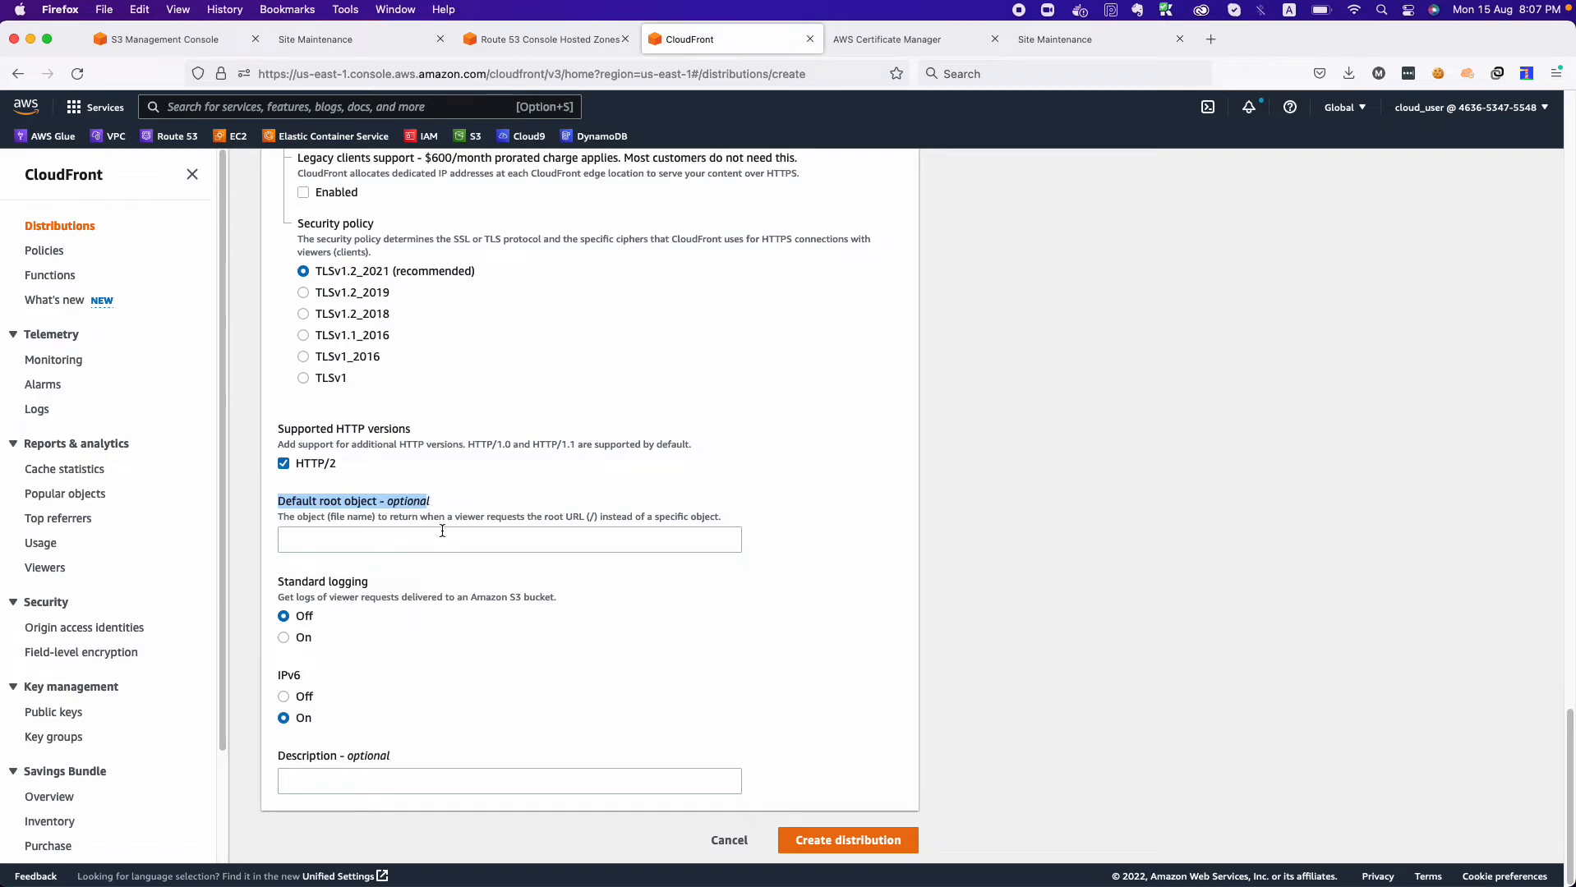
click(442, 532)
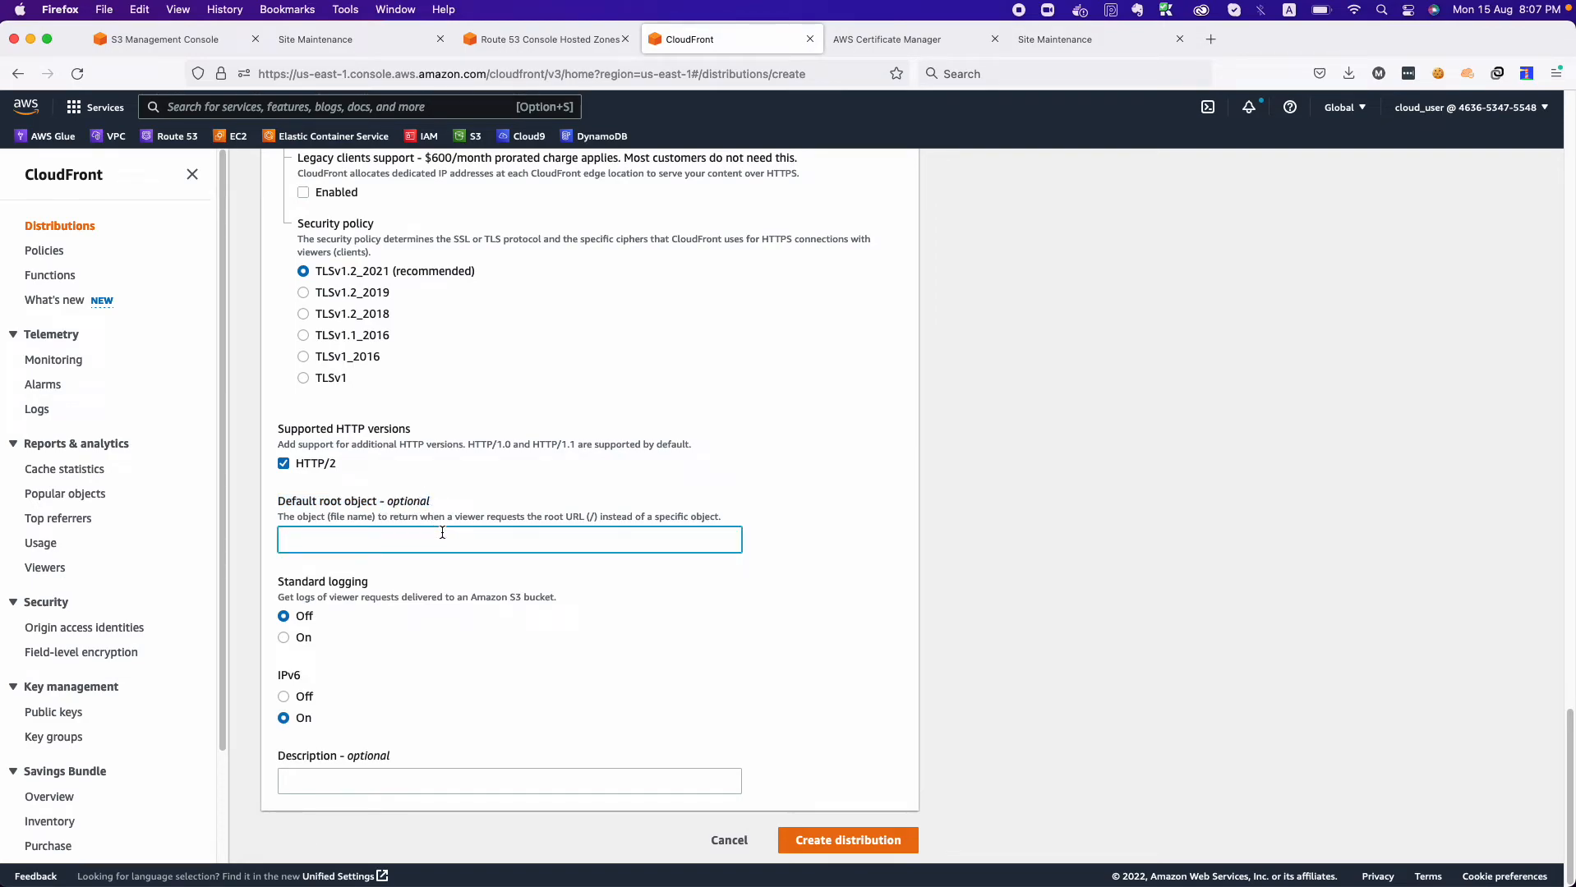
text(index.ht,ml)
double_click(297, 540)
click(833, 839)
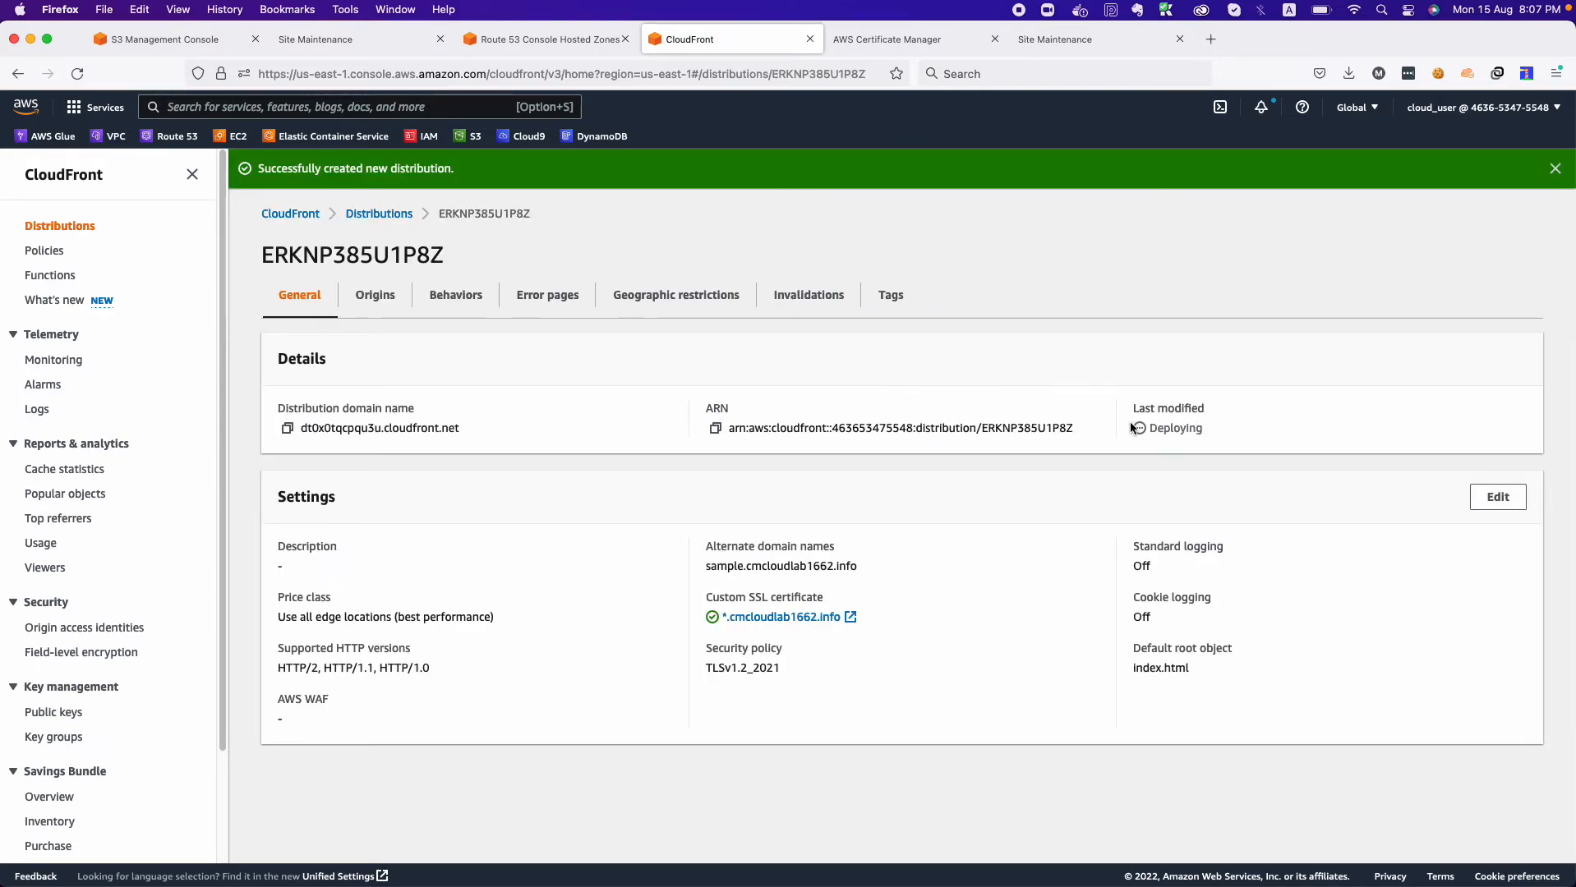
Examine both entries in the distributions list, widening the last modified column and checking the static.cmcloudlab1662.info alternate domain name.
click(376, 215)
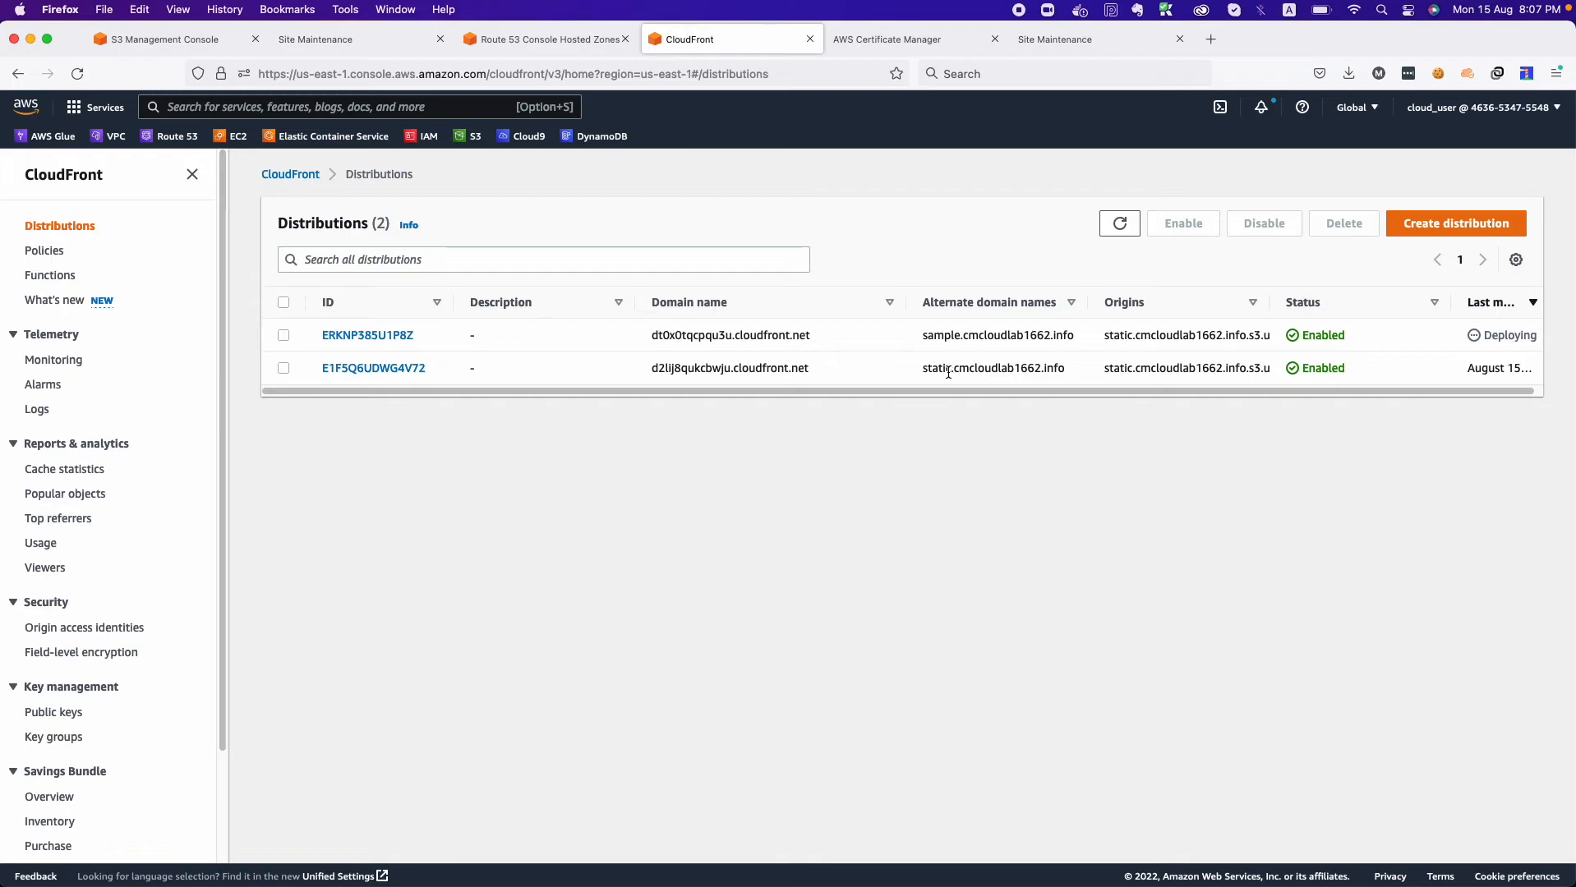
scroll(1049, 393, right, 1)
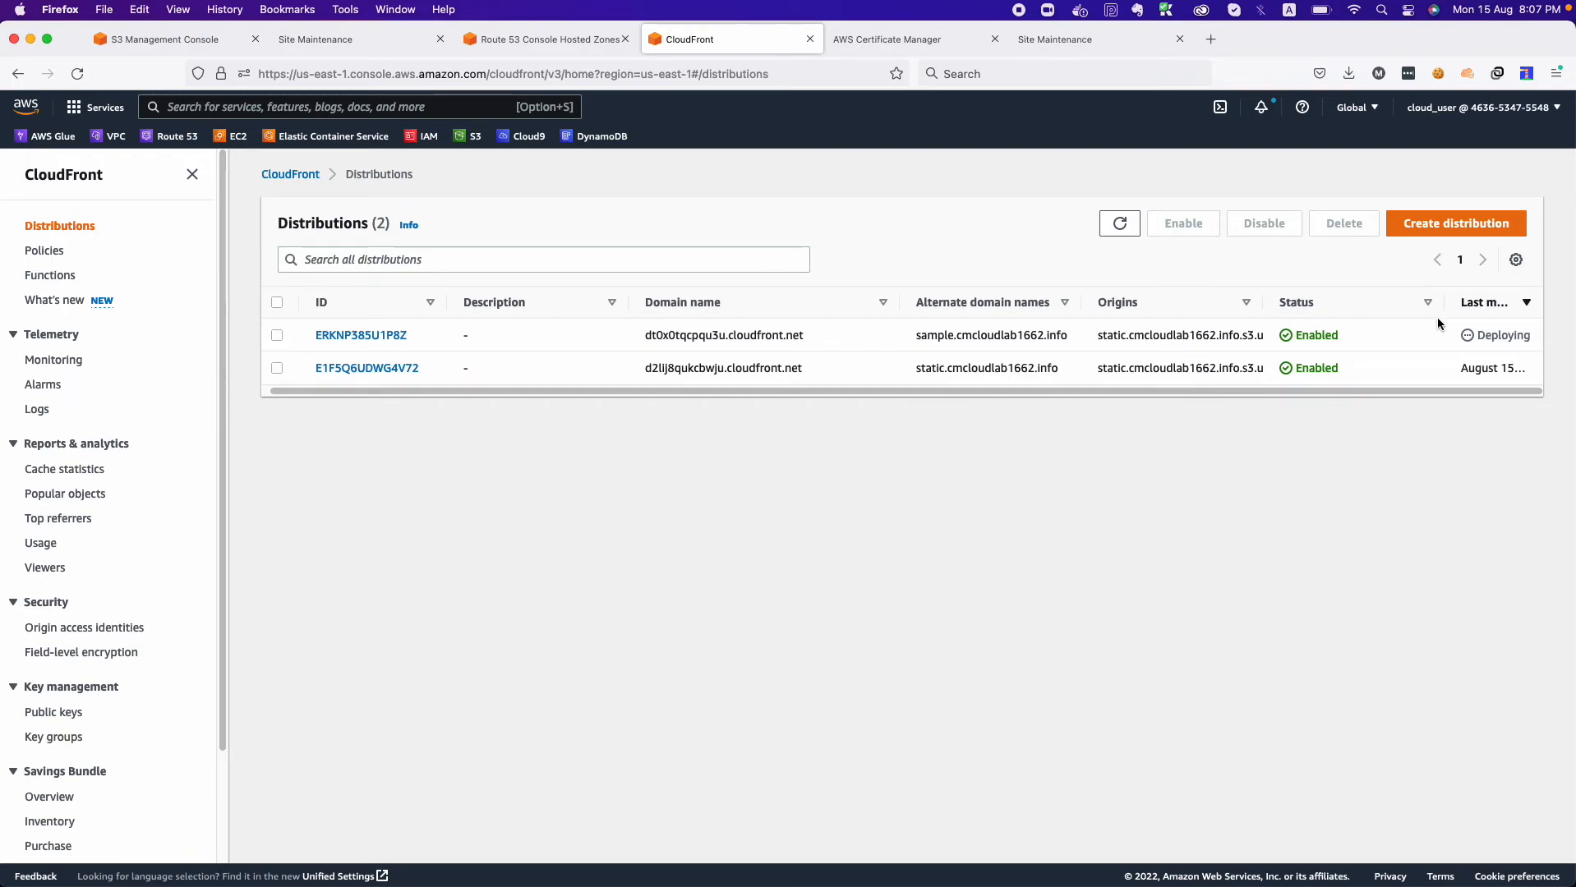
drag(1440, 297, 1399, 304)
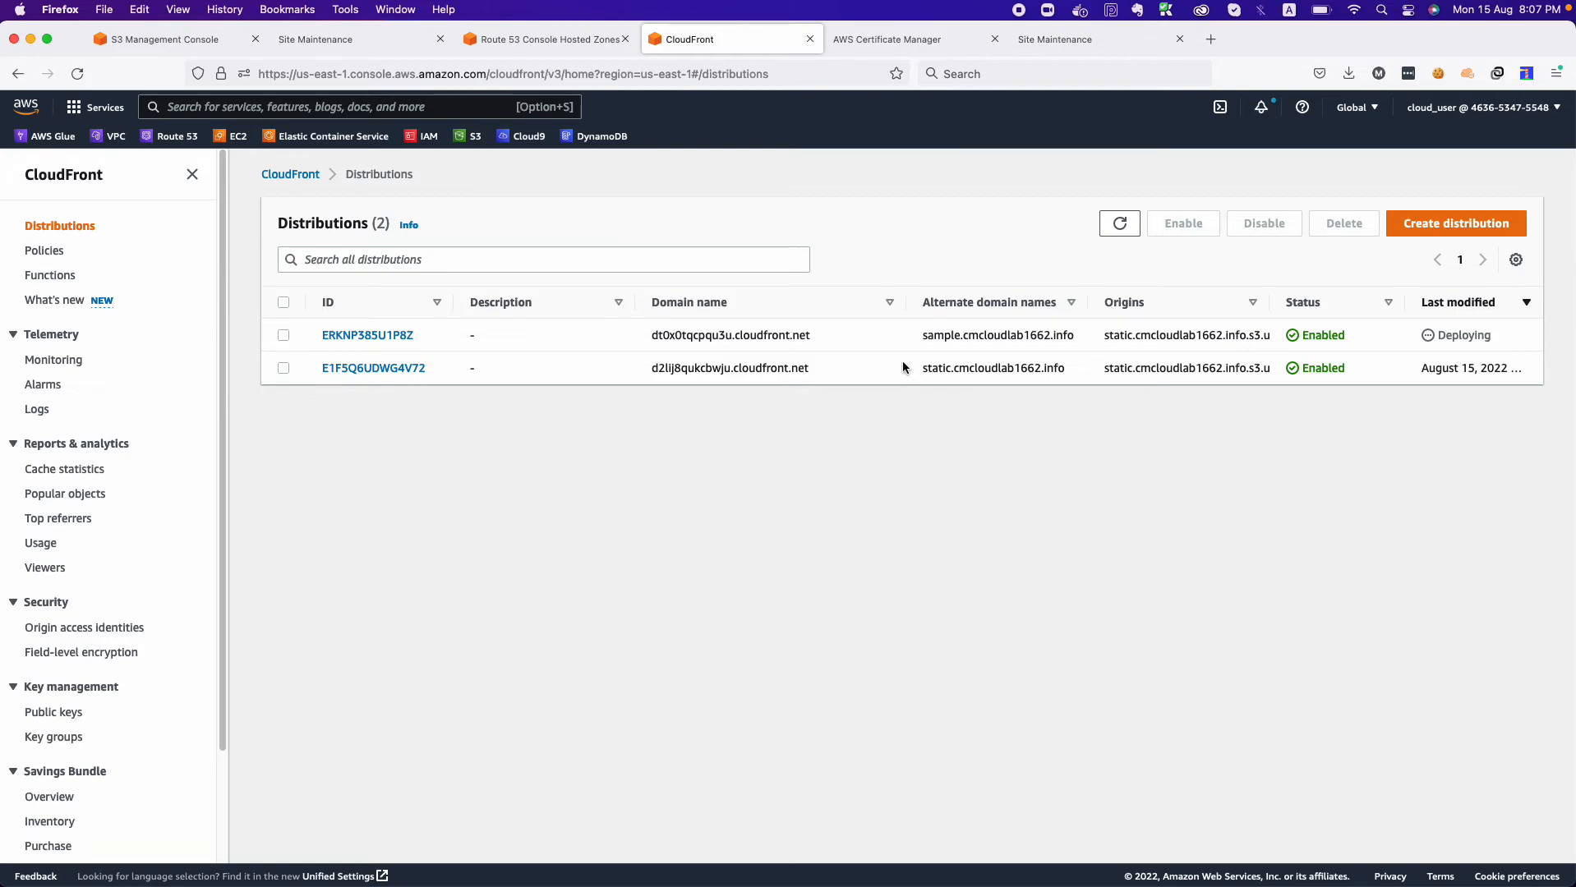
drag(898, 315, 845, 329)
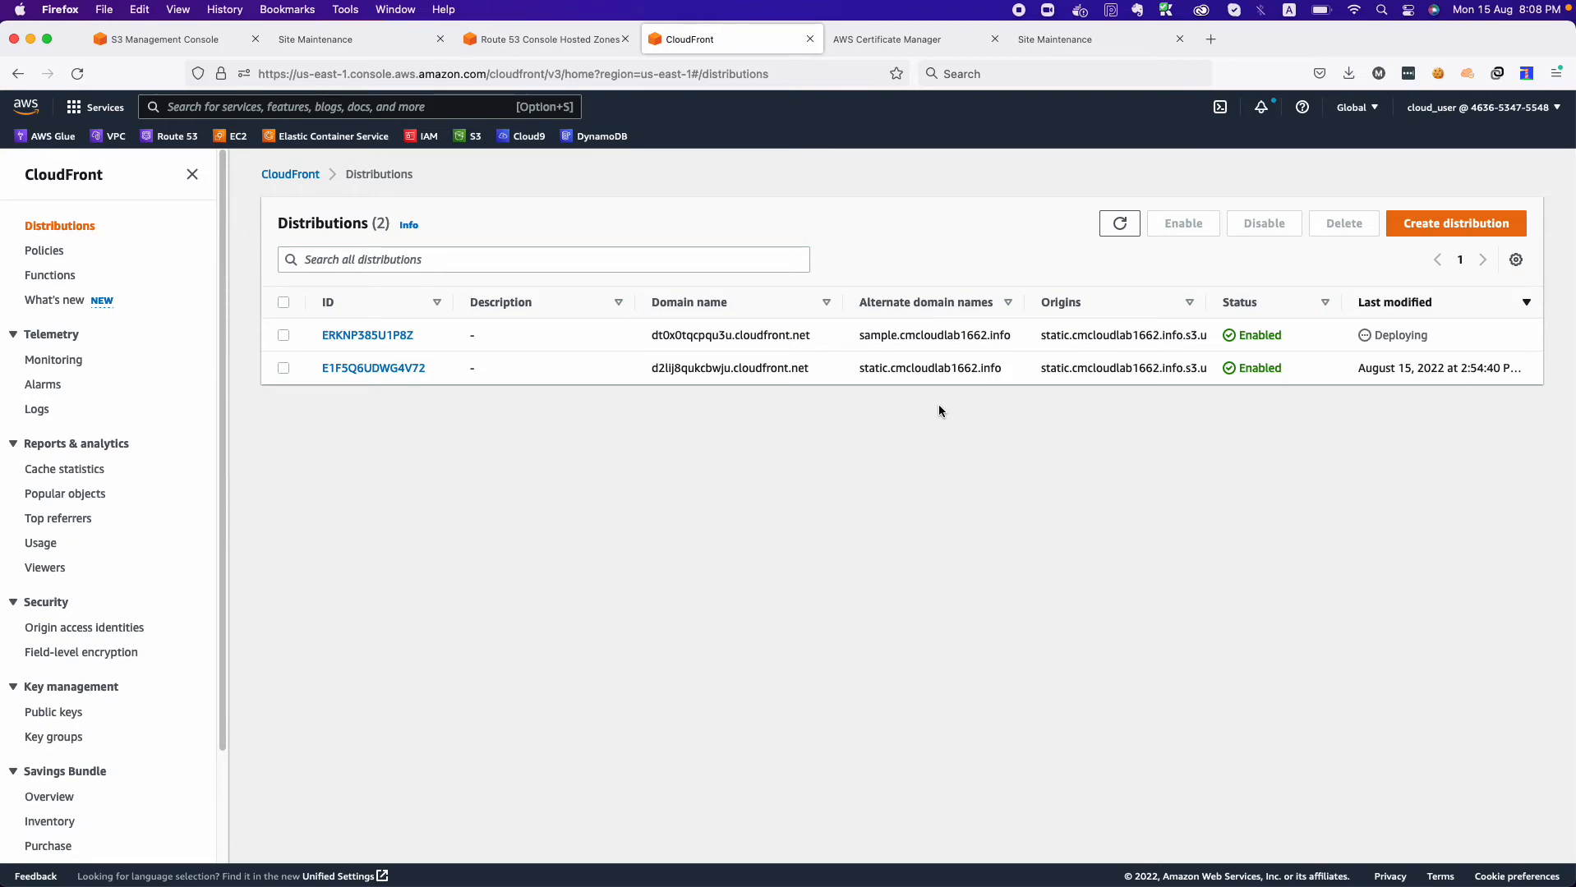
double_click(938, 367)
drag(1003, 368, 850, 377)
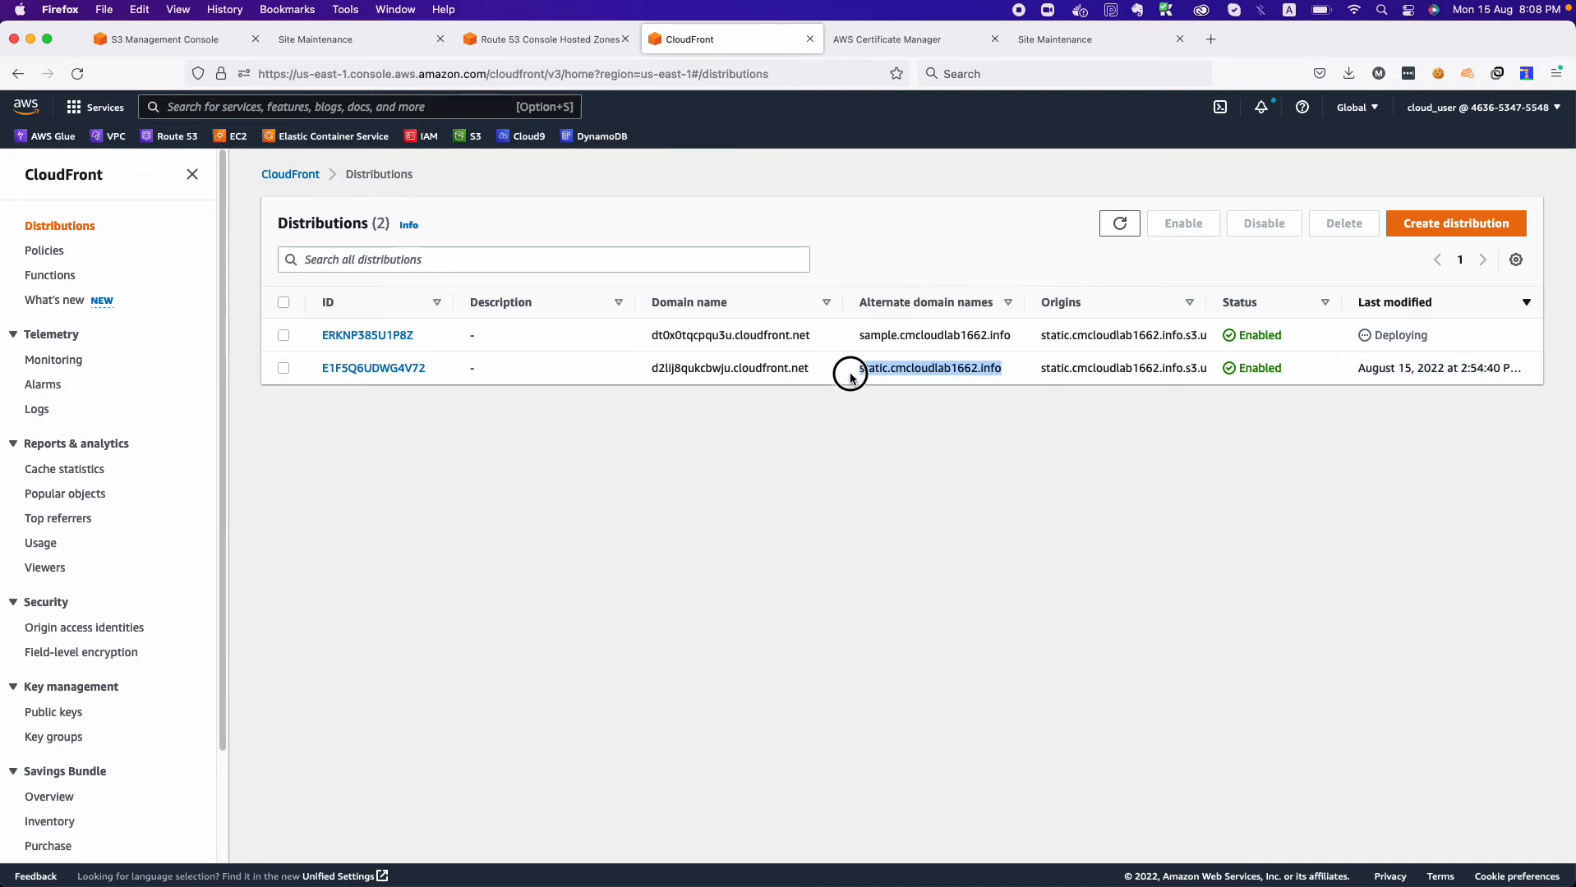
Copy the static.cmcloudlab1662.info alternate domain name and load that site in a new browser tab.
key(super+c)
click(1218, 42)
key(super+v)
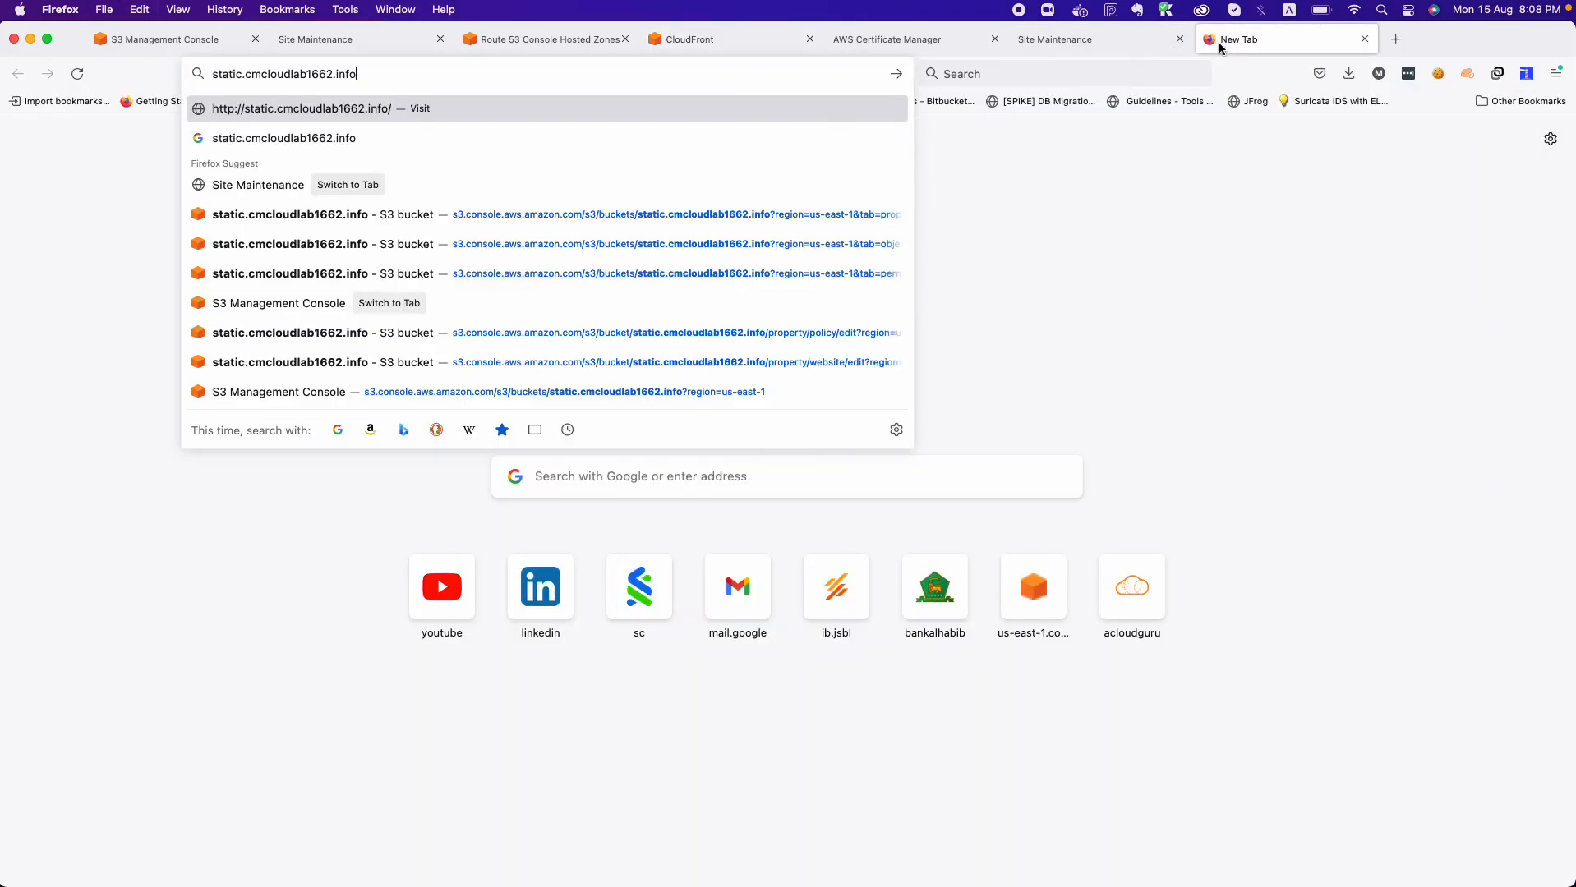
key(Return)
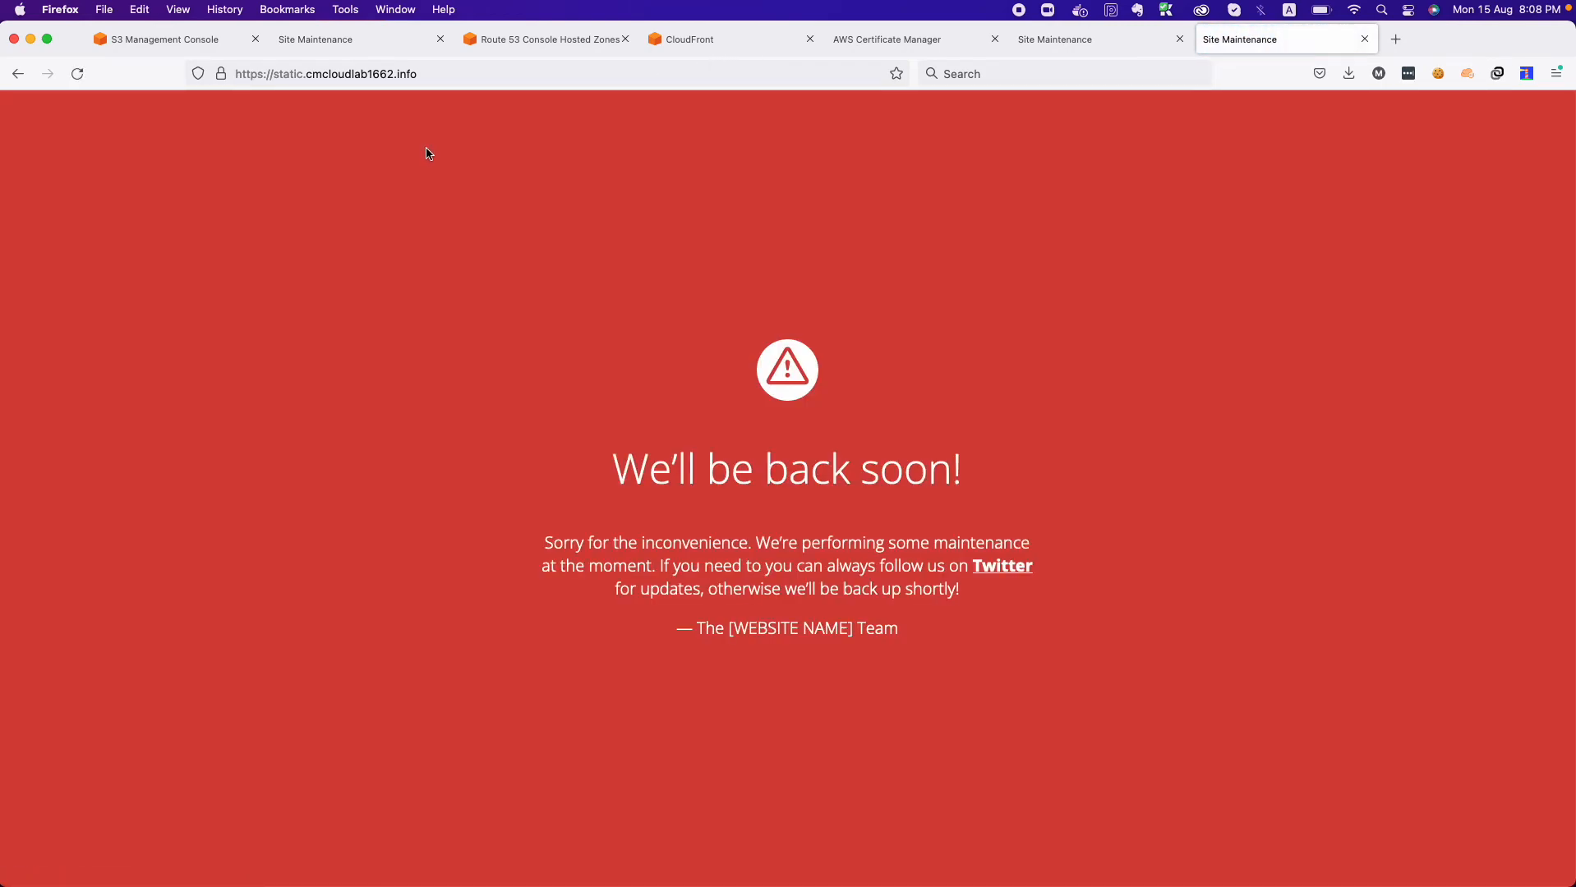
Open the site's detailed connection security information and check the website name and the certificate's verifying authority.
click(220, 74)
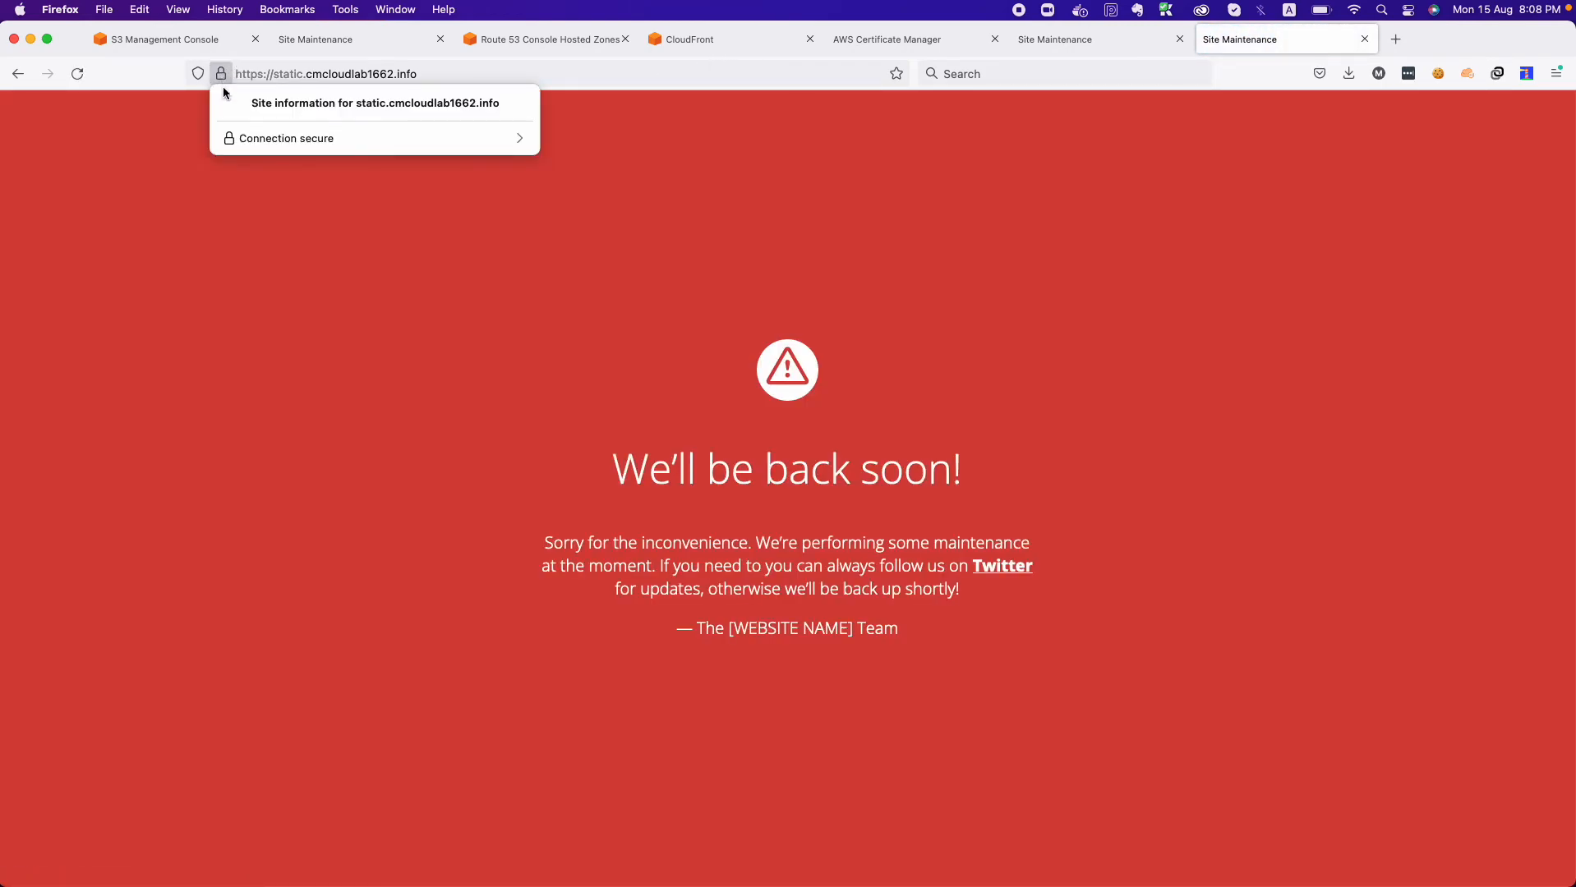
click(282, 147)
click(281, 191)
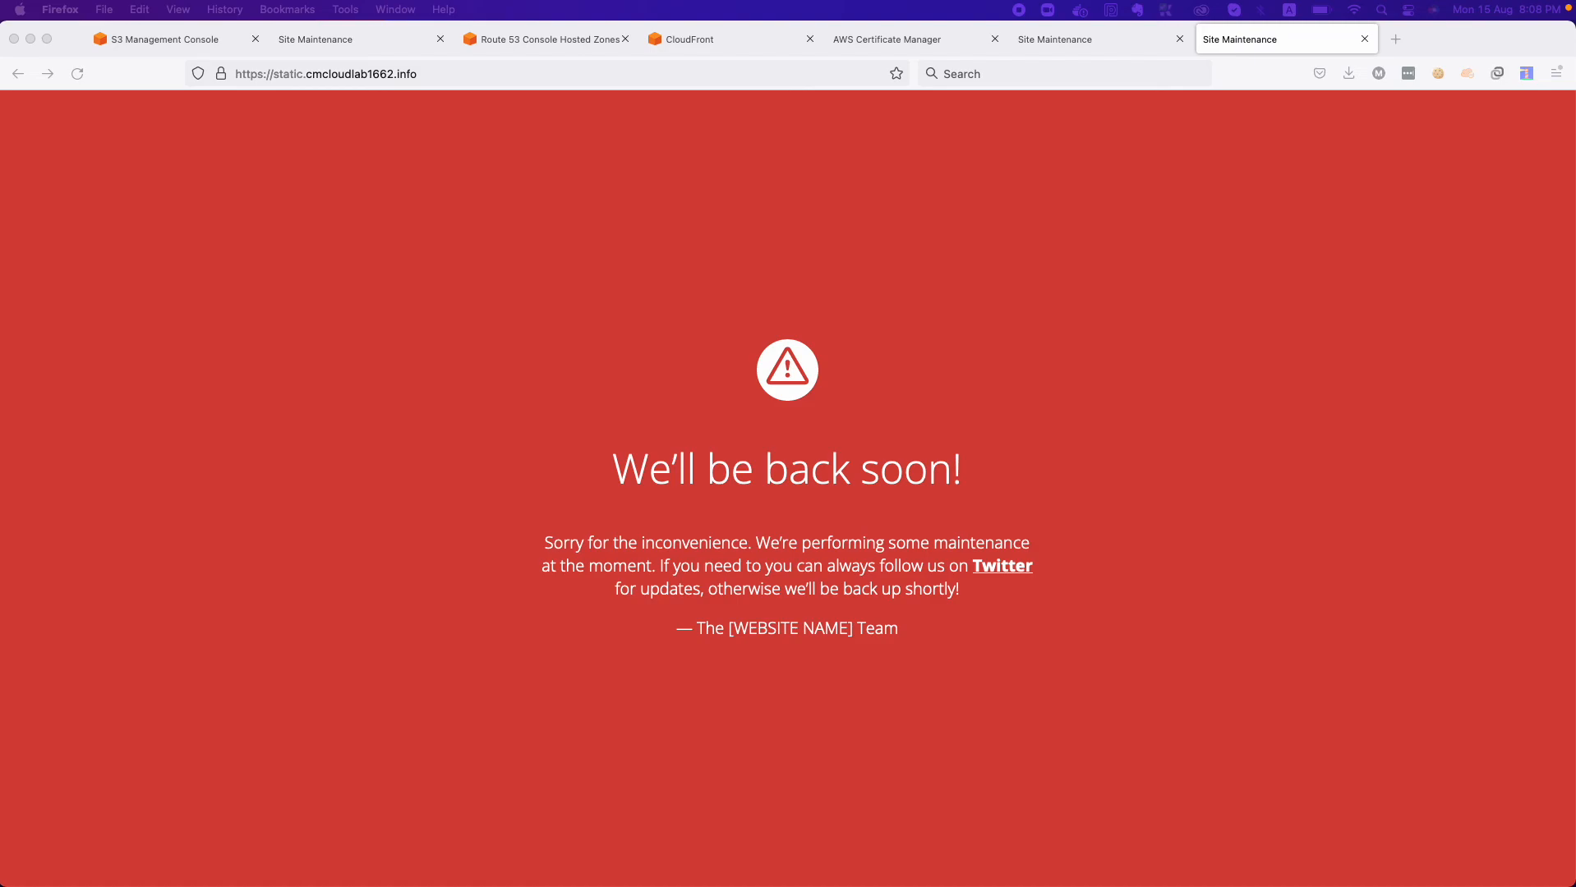
drag(0, 329, 700, 369)
drag(307, 435, 414, 435)
double_click(309, 472)
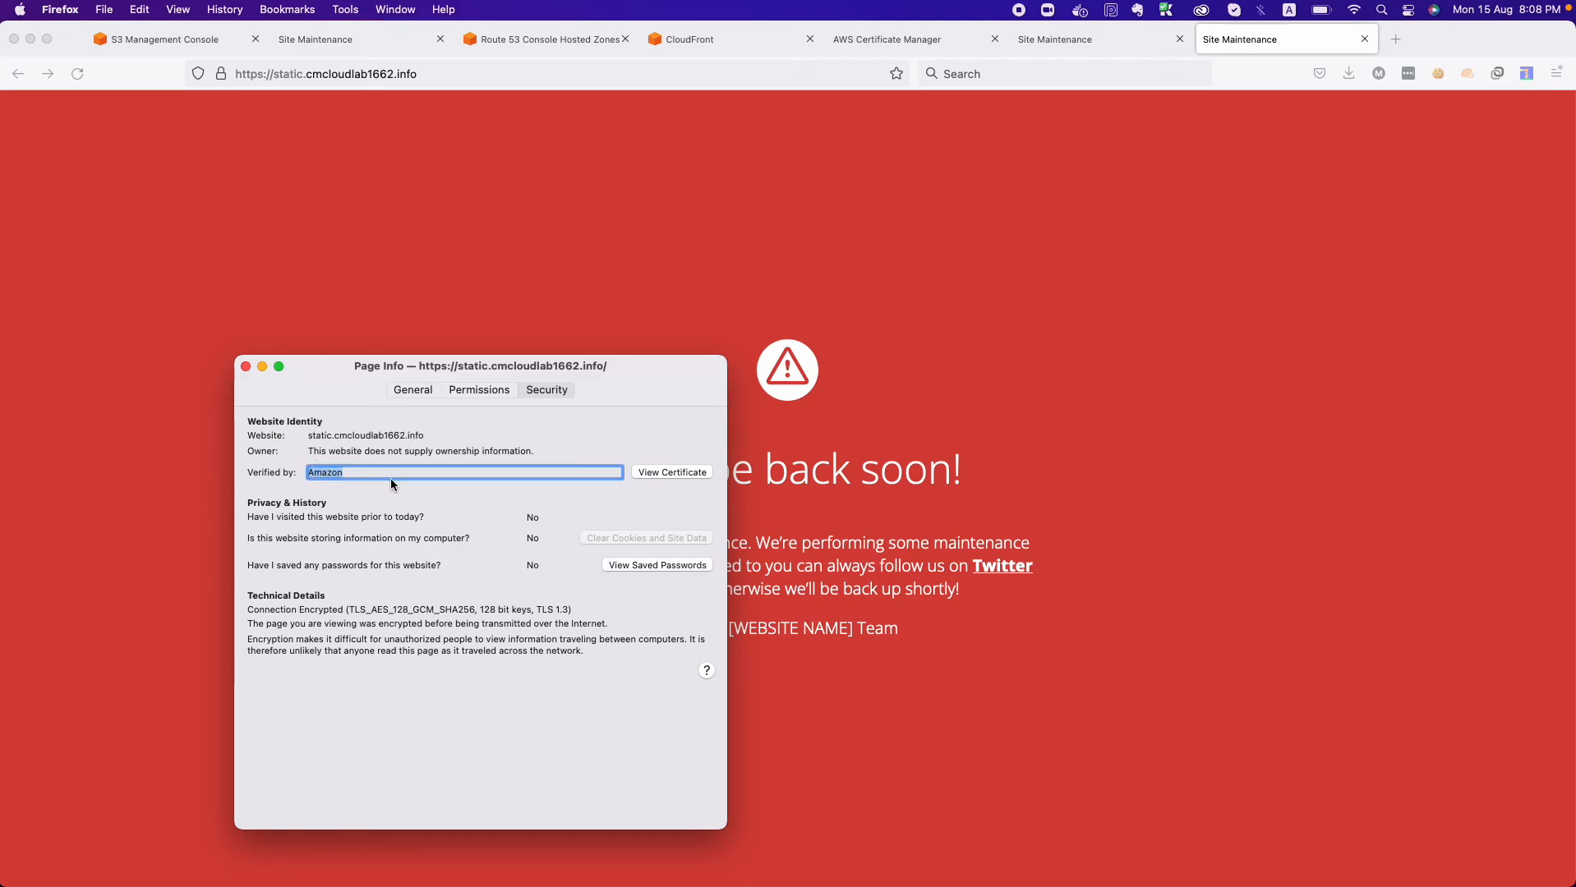
View the site's certificate and examine its validity start date and subject alternative DNS name.
click(707, 472)
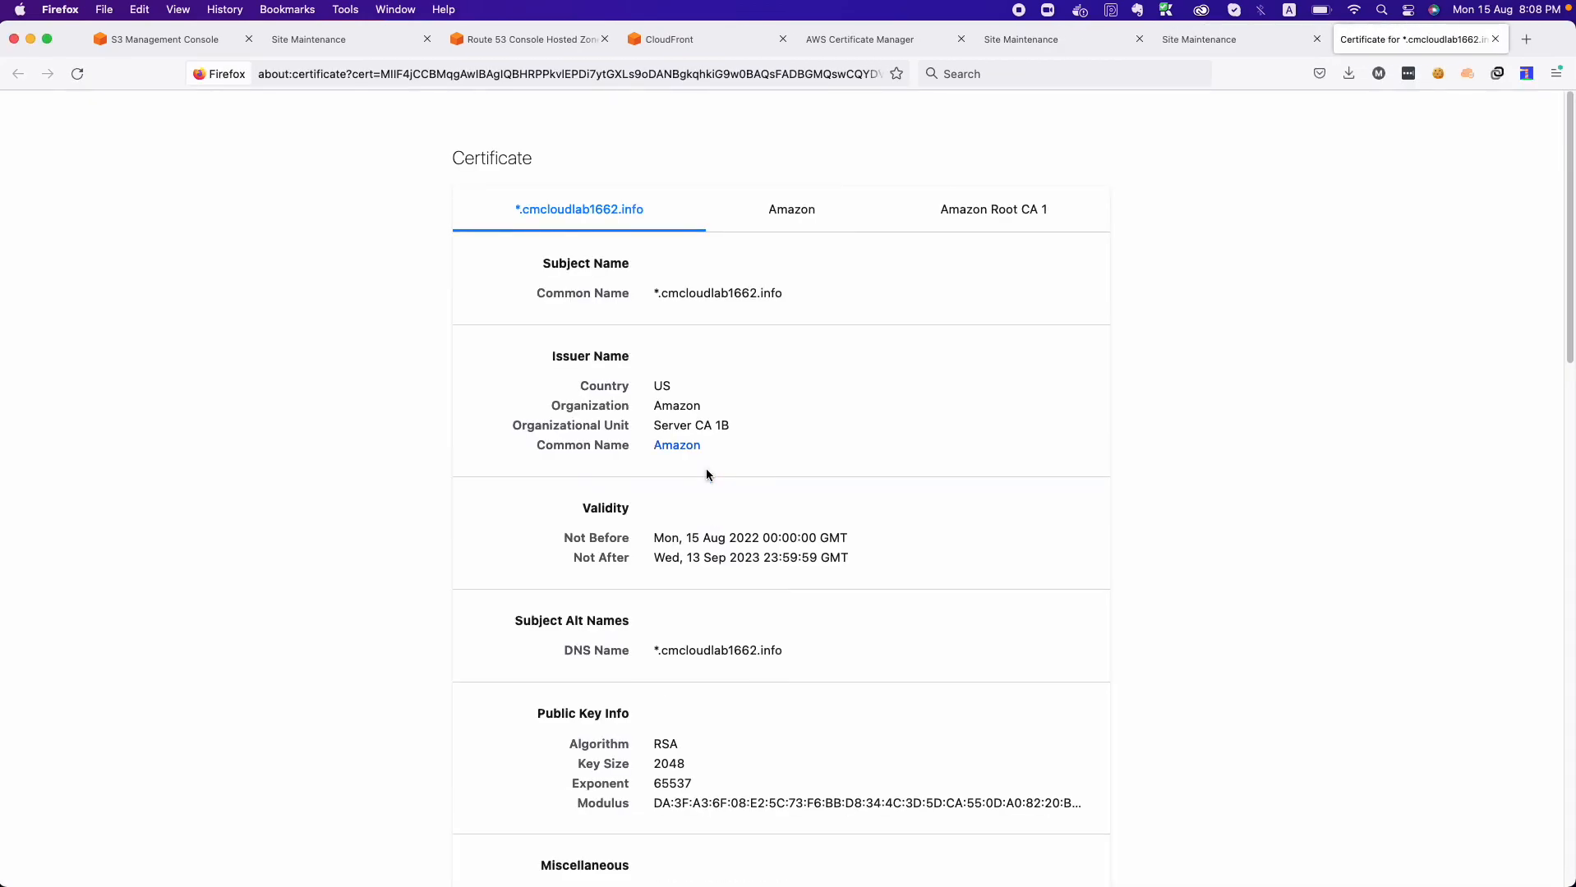
scroll(726, 326, down, 4)
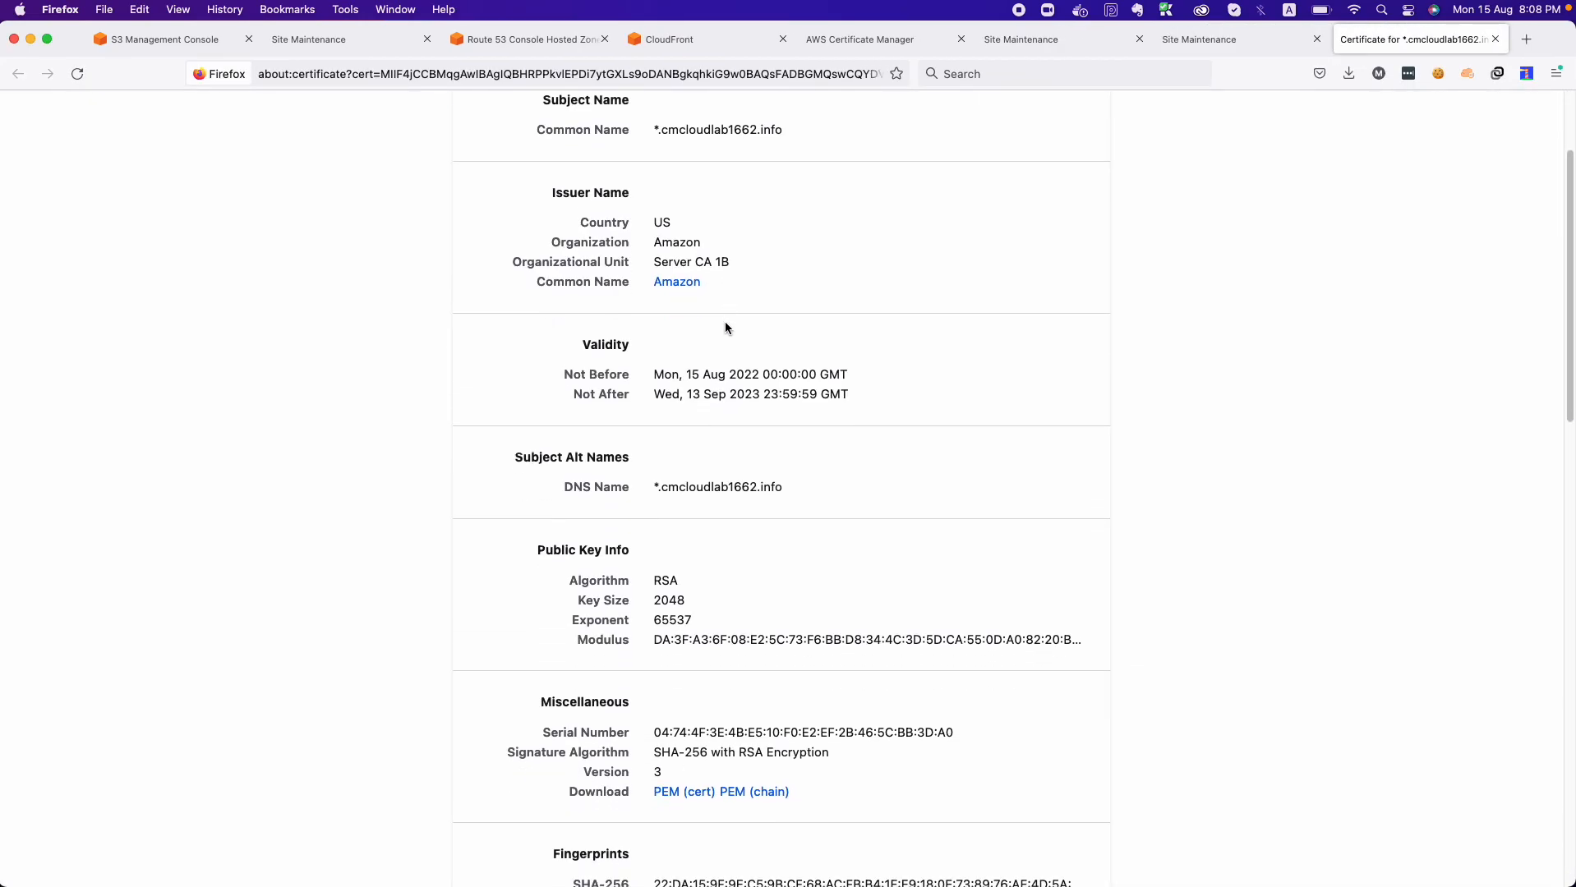
drag(653, 375, 828, 375)
scroll(740, 574, down, 7)
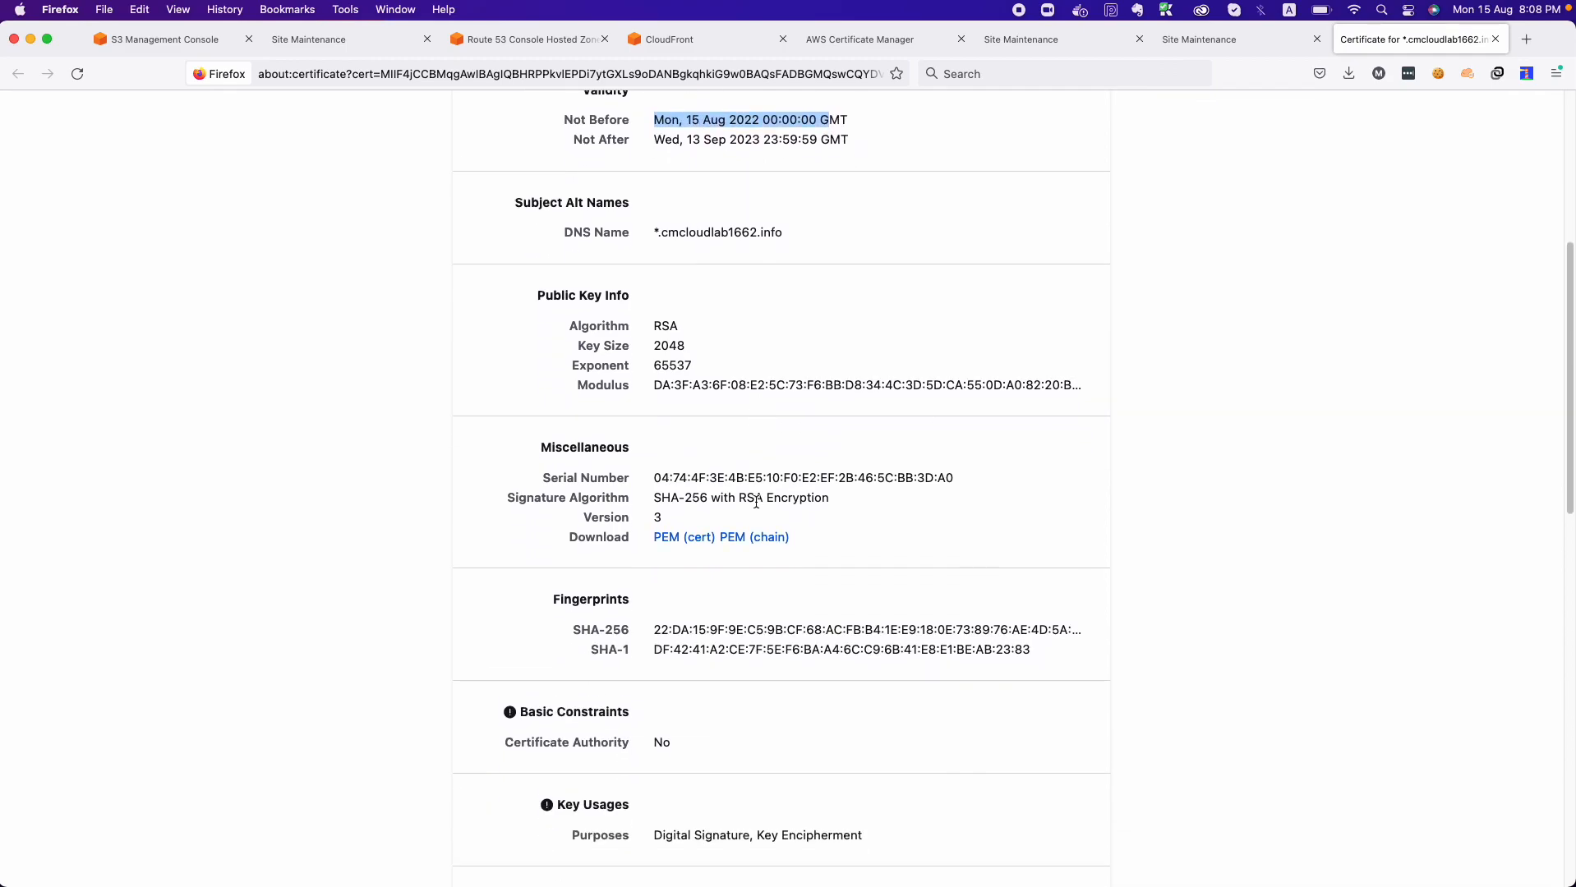
drag(656, 208, 742, 210)
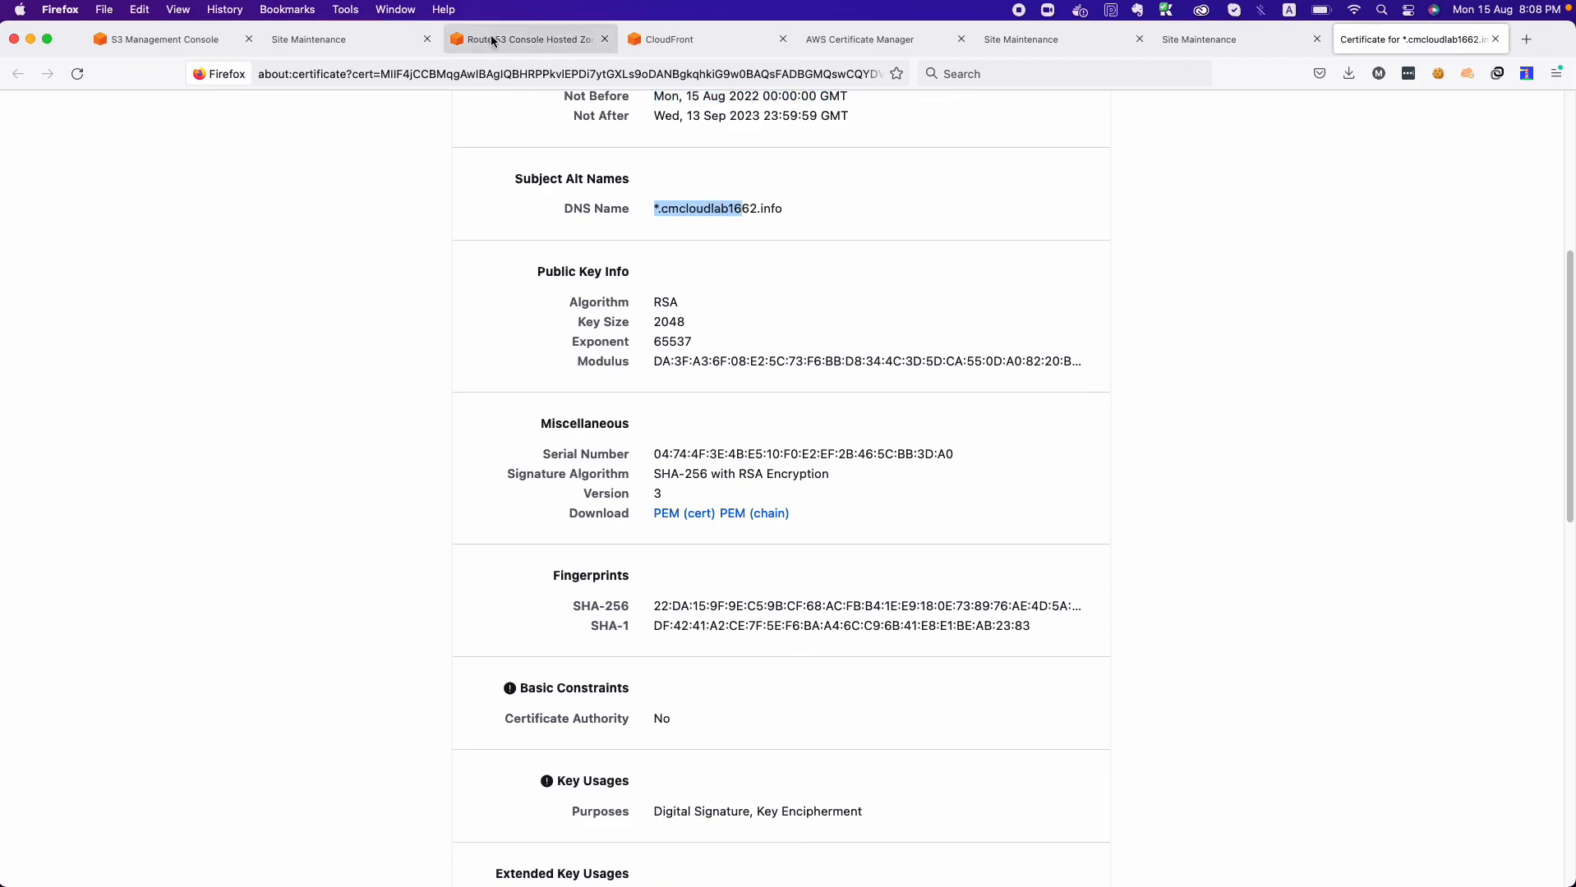